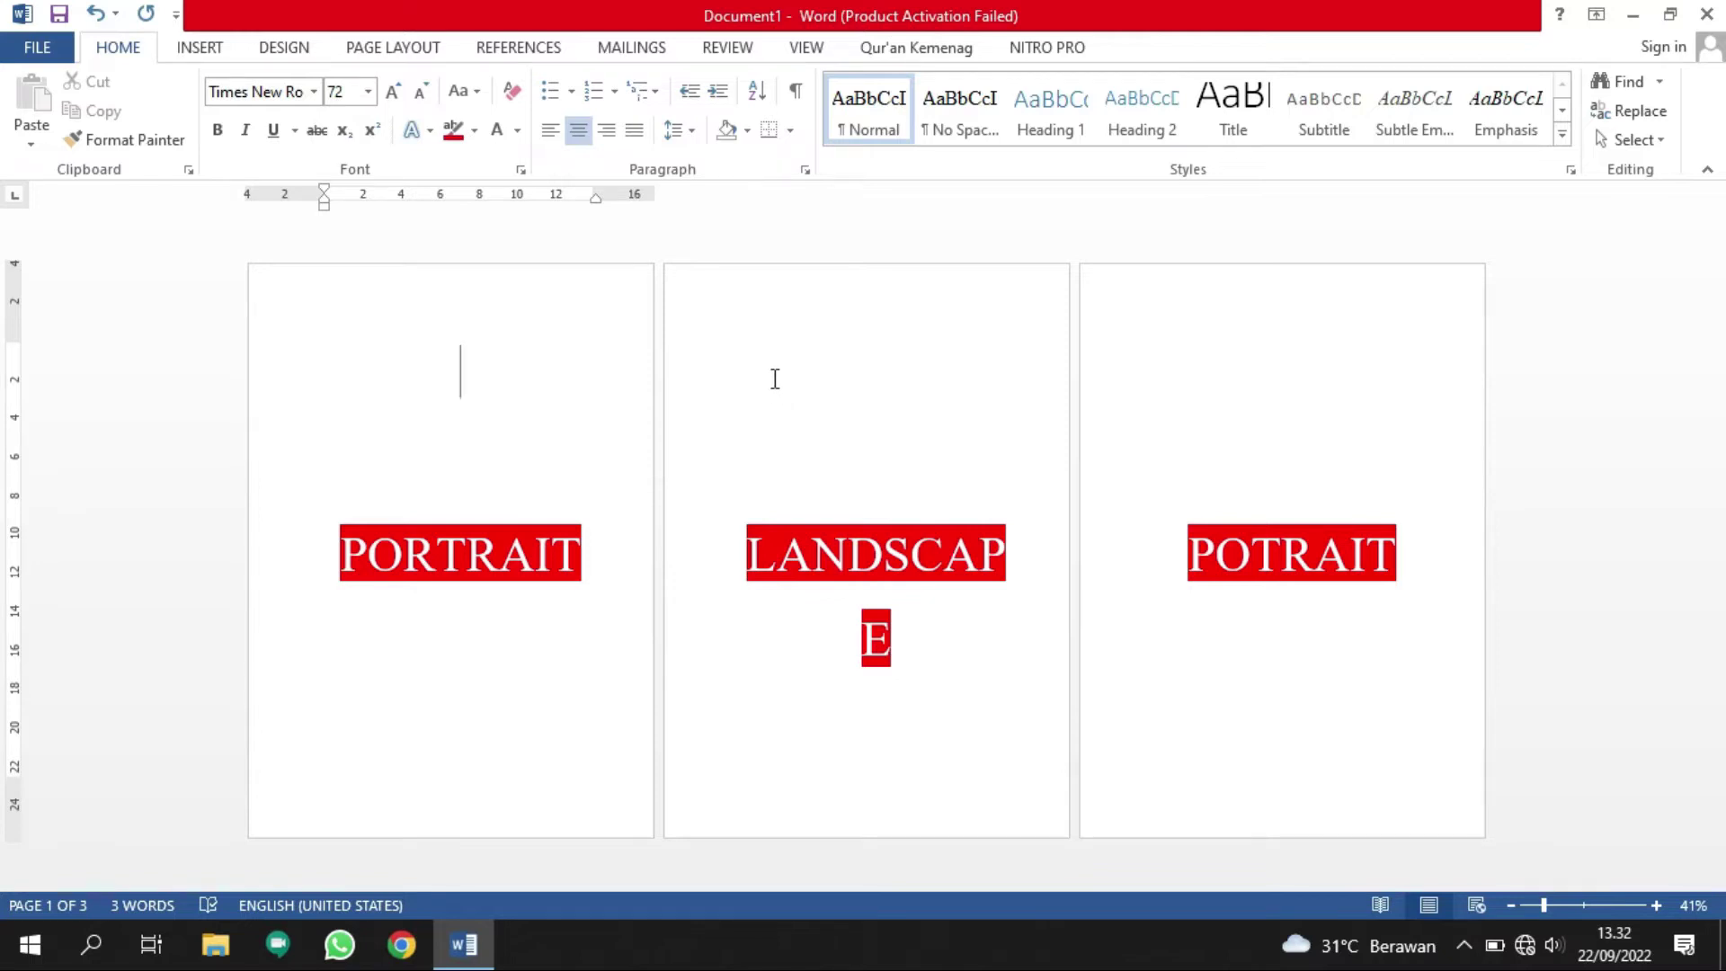
Place the cursor at the top of the LANDSCAPE page and show the Page Layout options.
{"action": "left_click", "coordinate": [772, 379]}
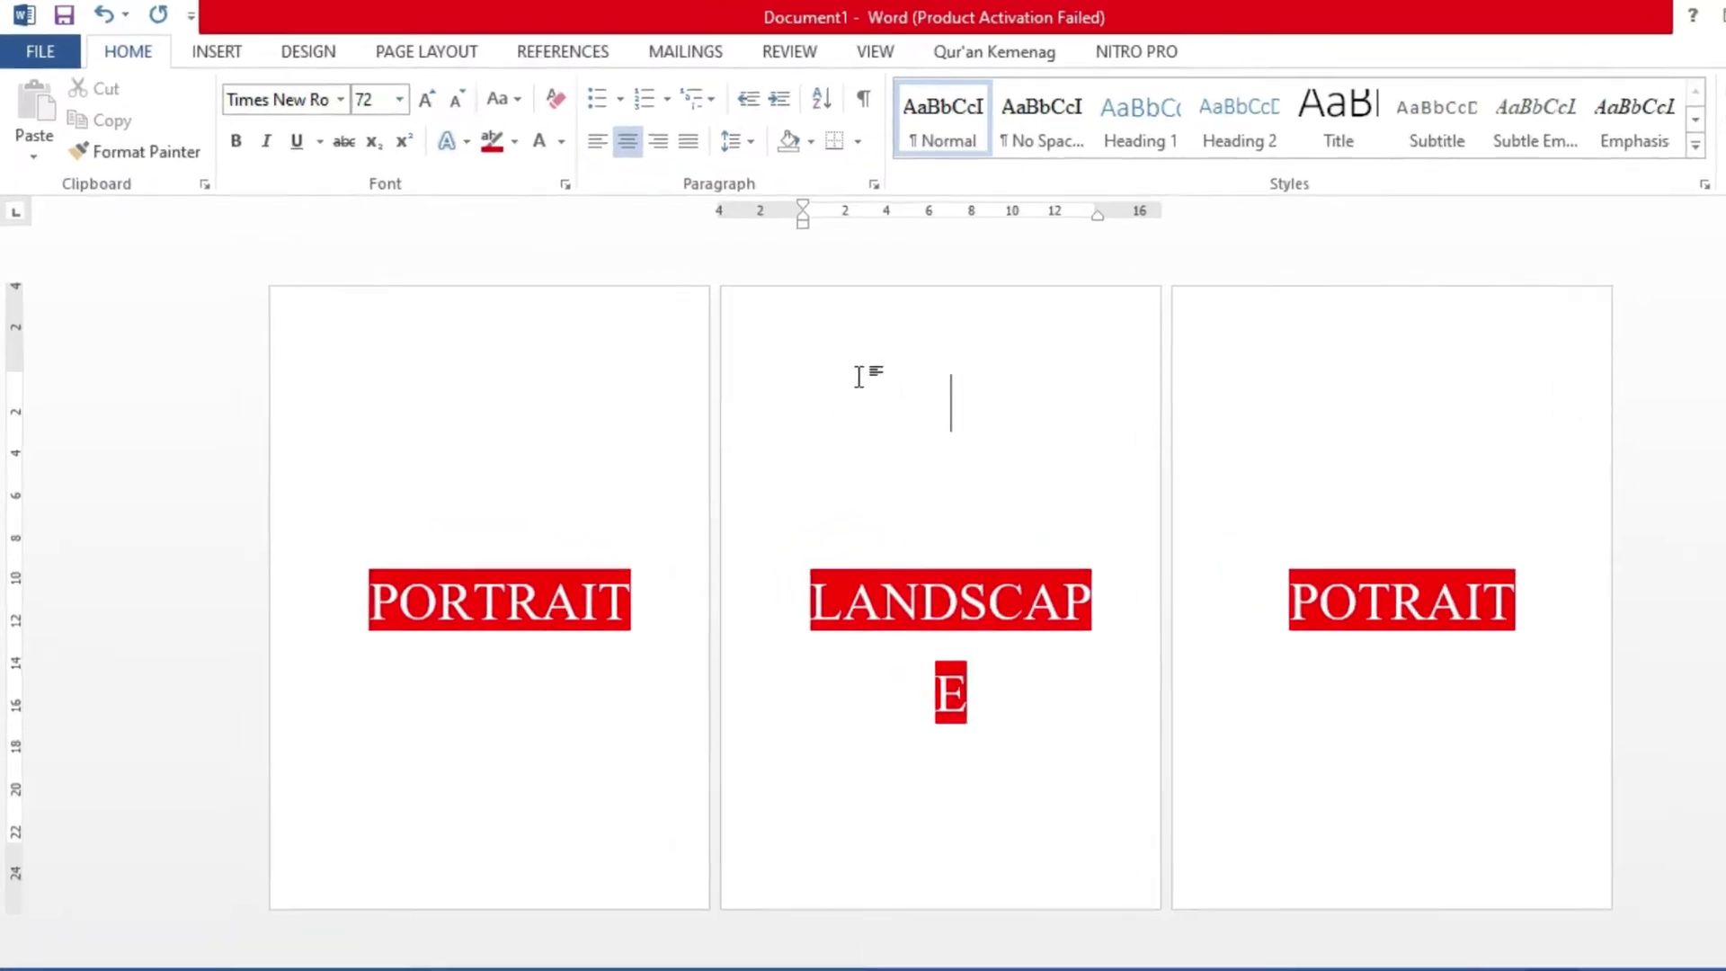
{"action": "left_click", "coordinate": [618, 83]}
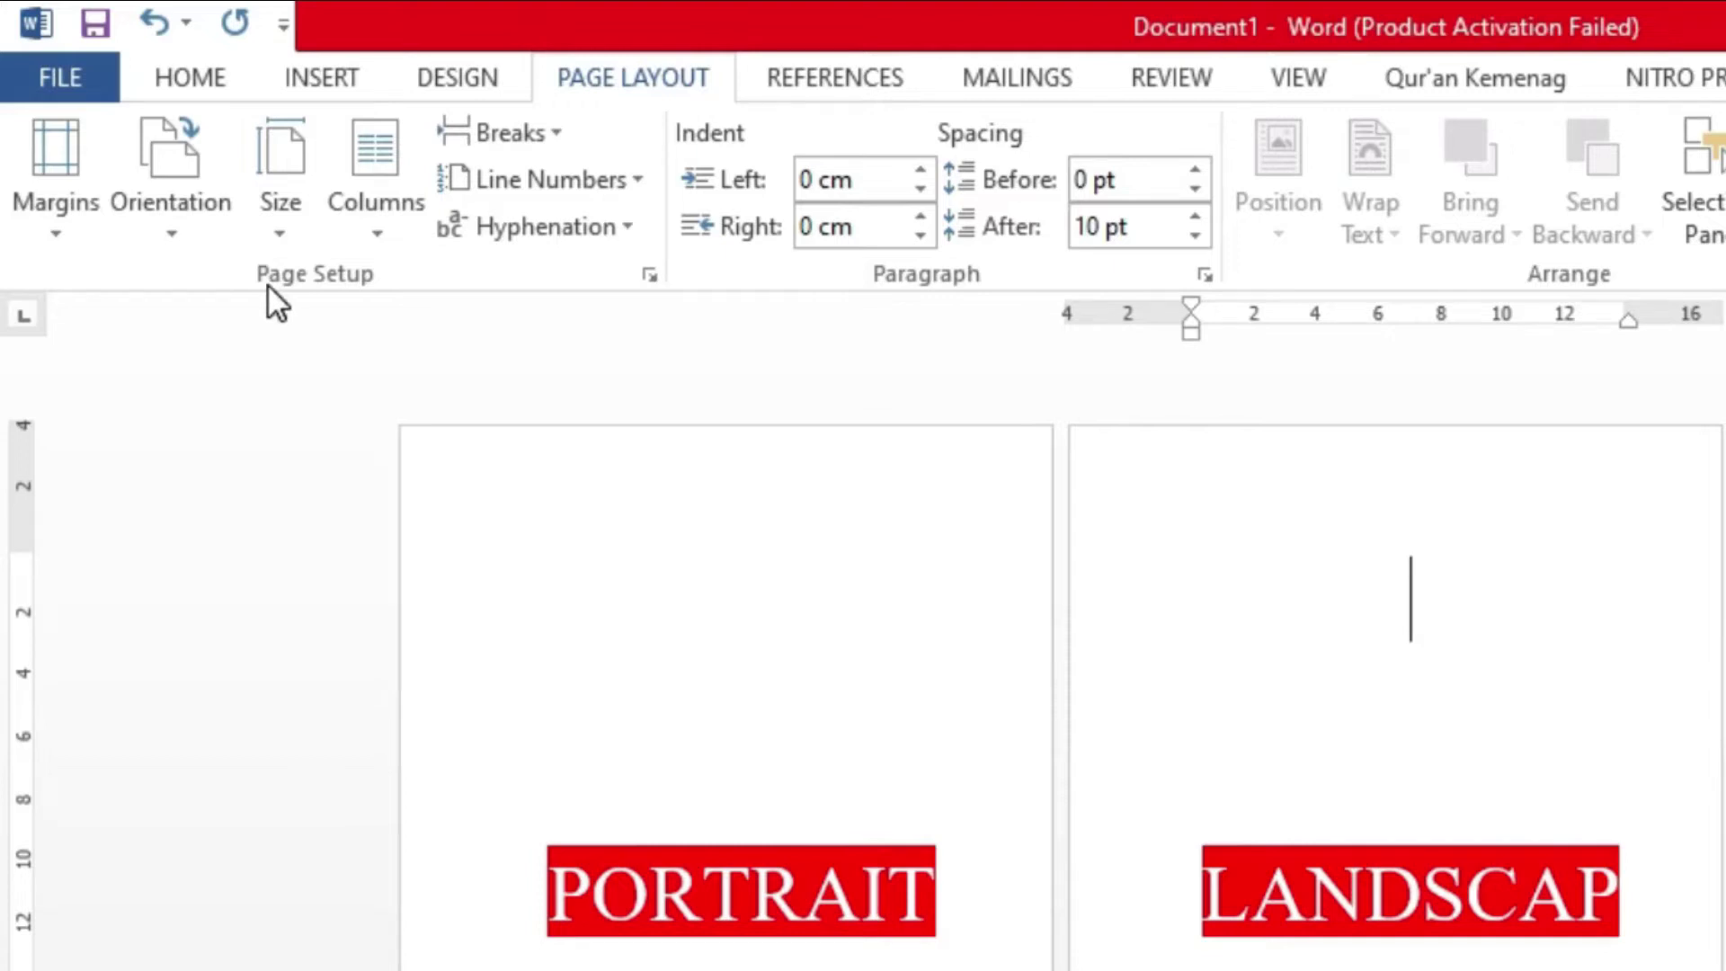
In Page Setup, switch orientation to Landscape applied from this point forward.
{"action": "left_click", "coordinate": [657, 281]}
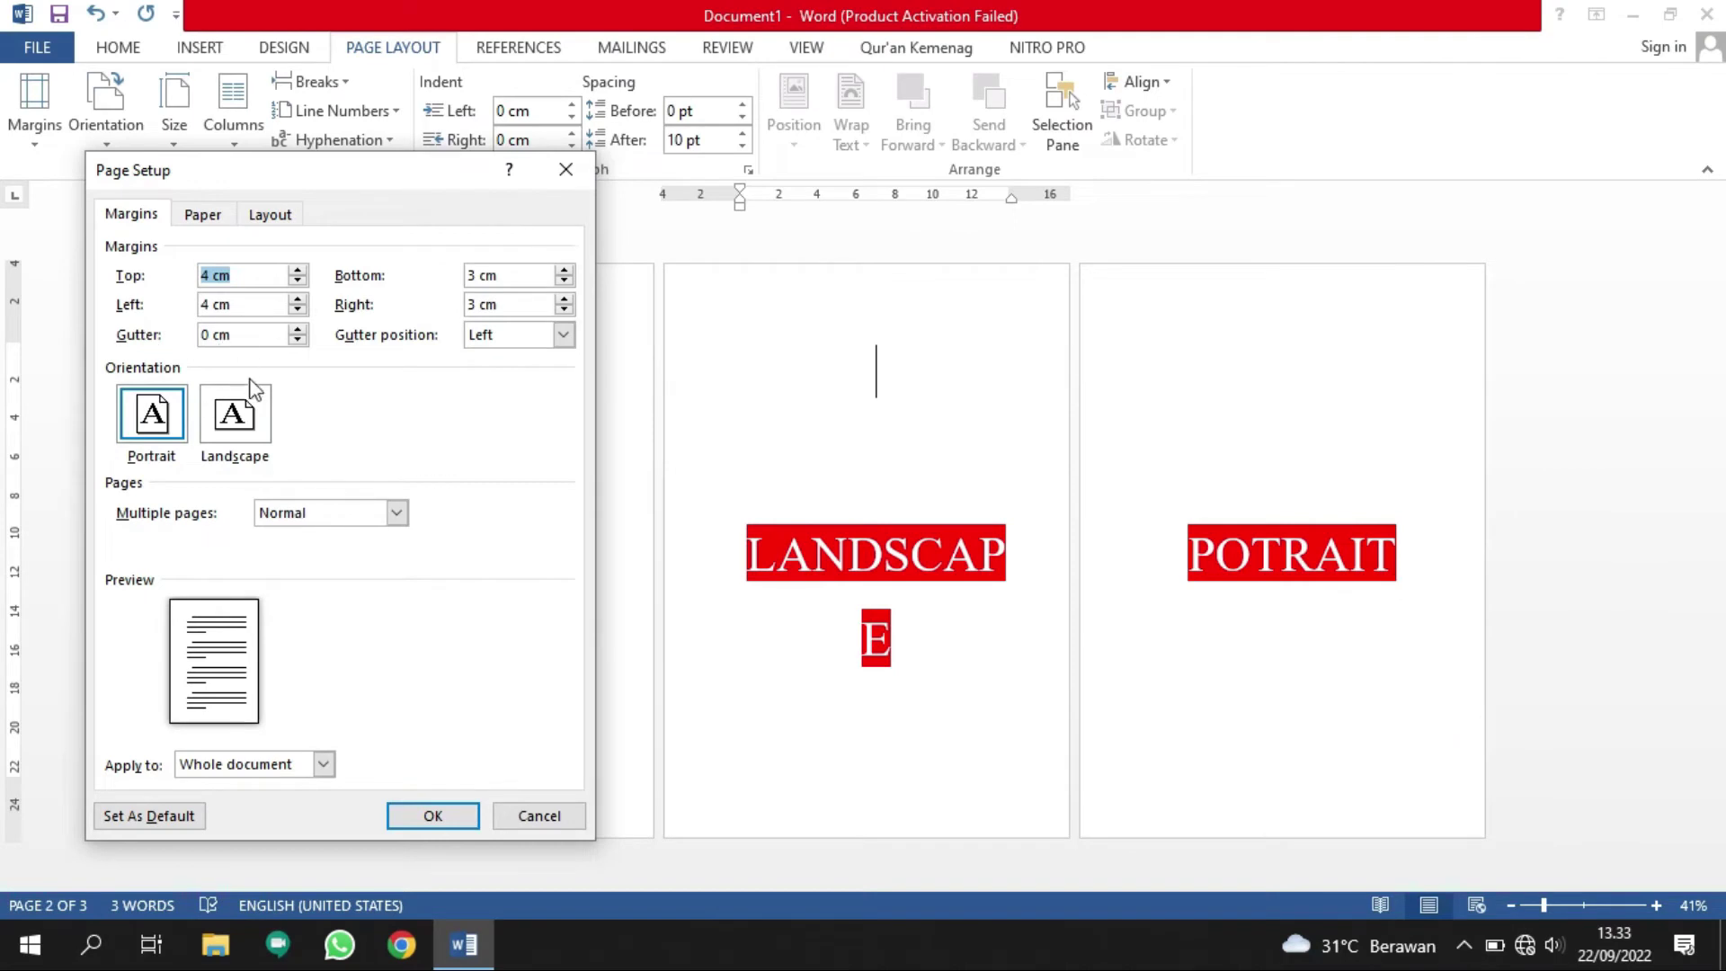
{"action": "left_click", "coordinate": [260, 426]}
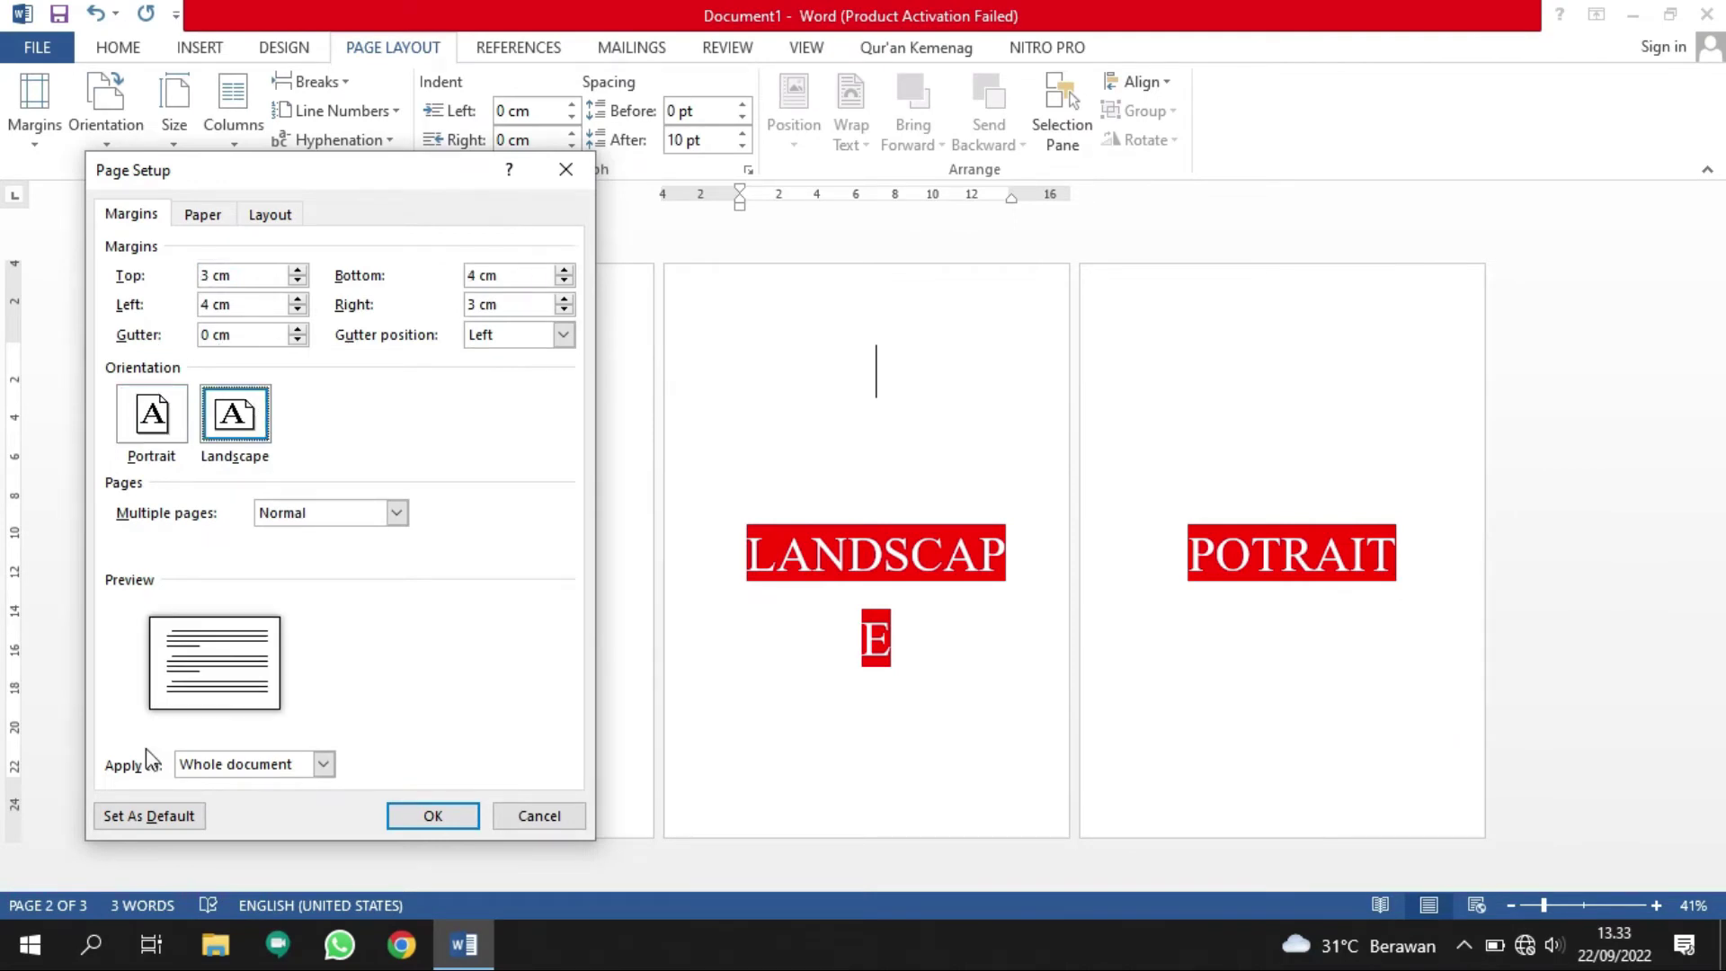
{"action": "left_click", "coordinate": [323, 764]}
{"action": "left_click", "coordinate": [266, 803]}
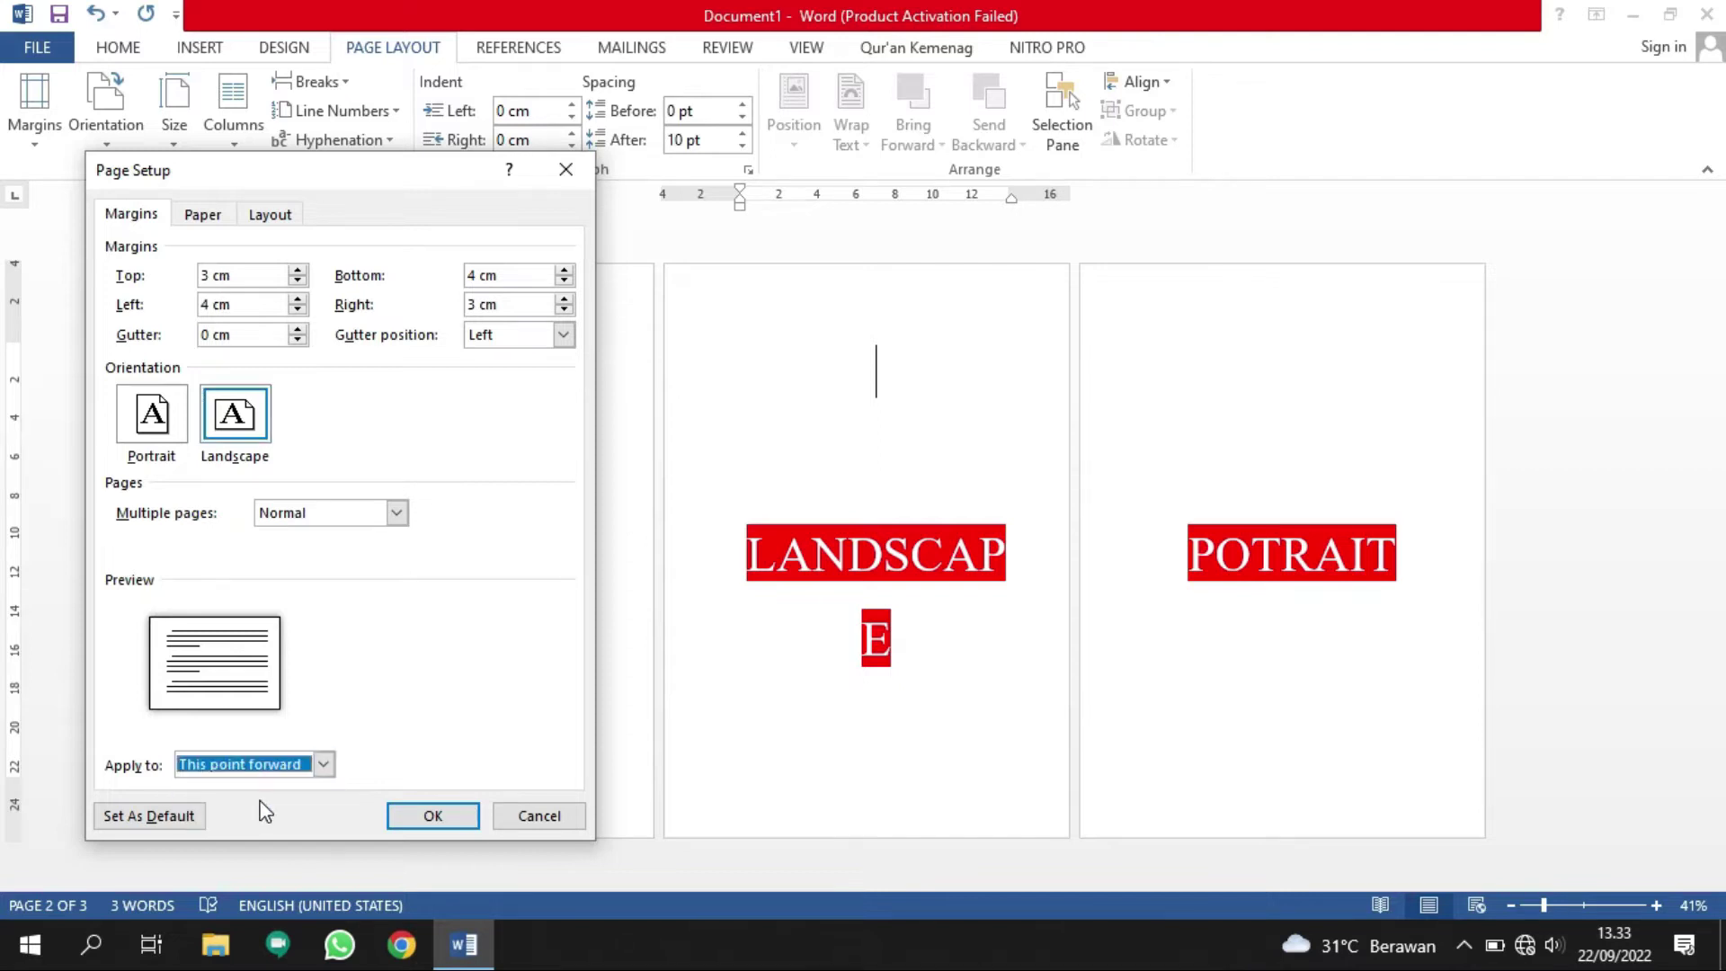
{"action": "left_click", "coordinate": [429, 817]}
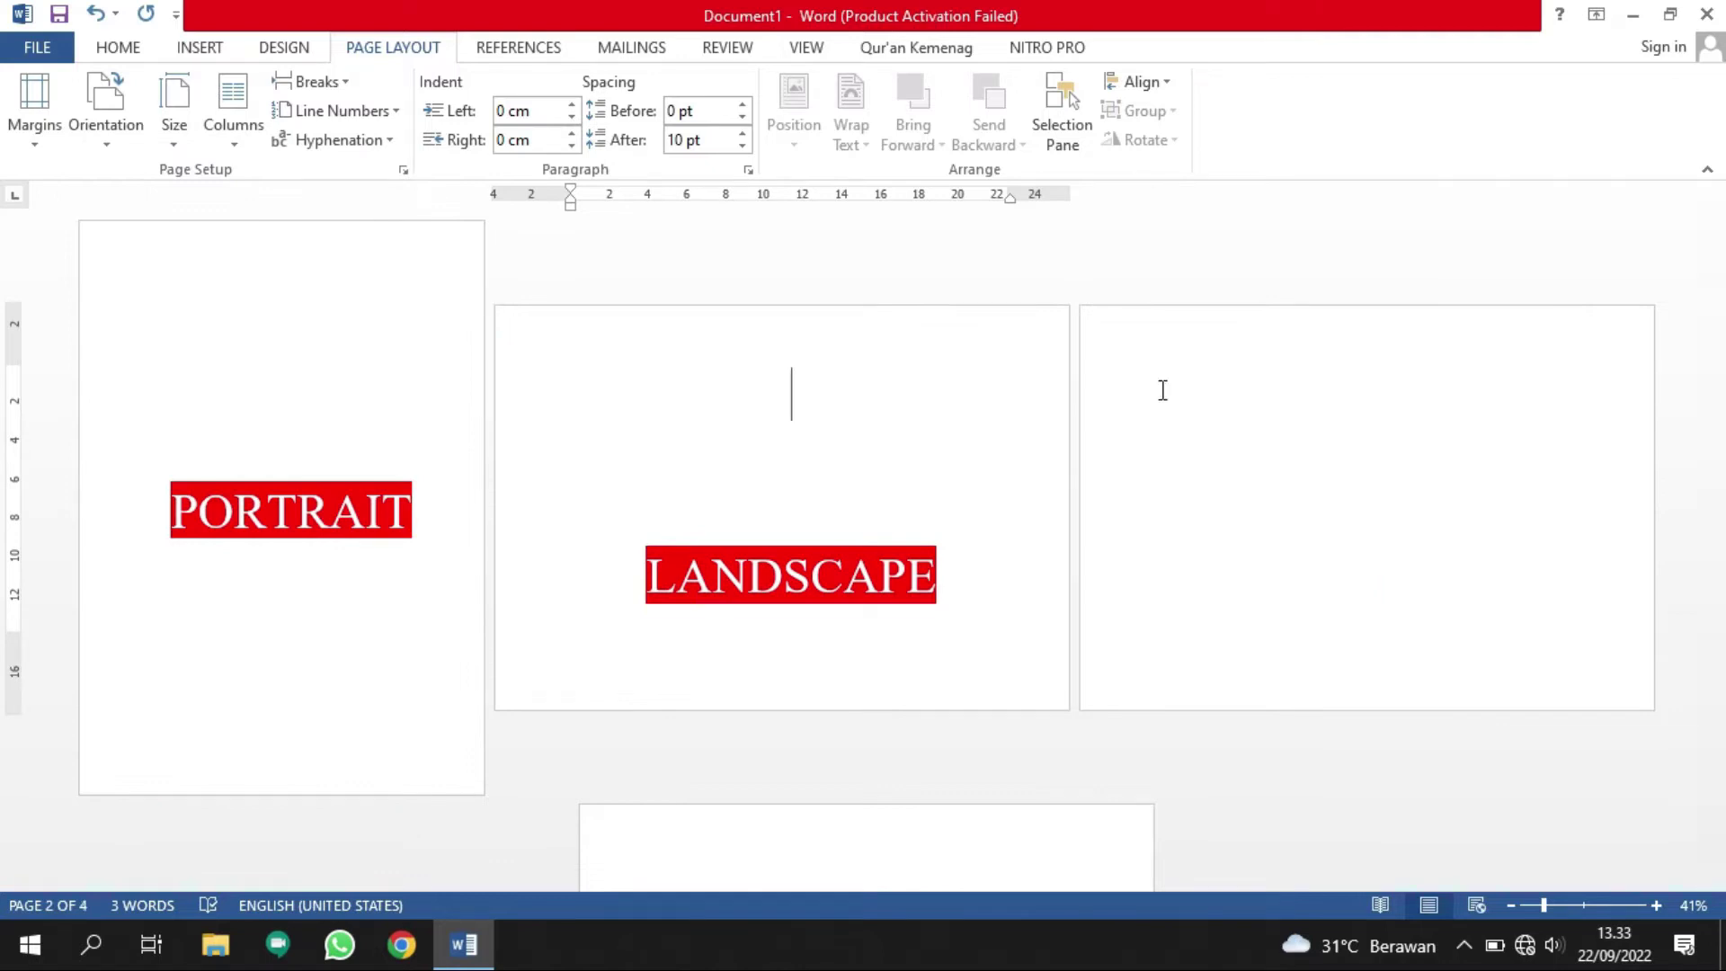
{"action": "scroll", "coordinate": [855, 678], "scroll_direction": "down", "scroll_amount": 5}
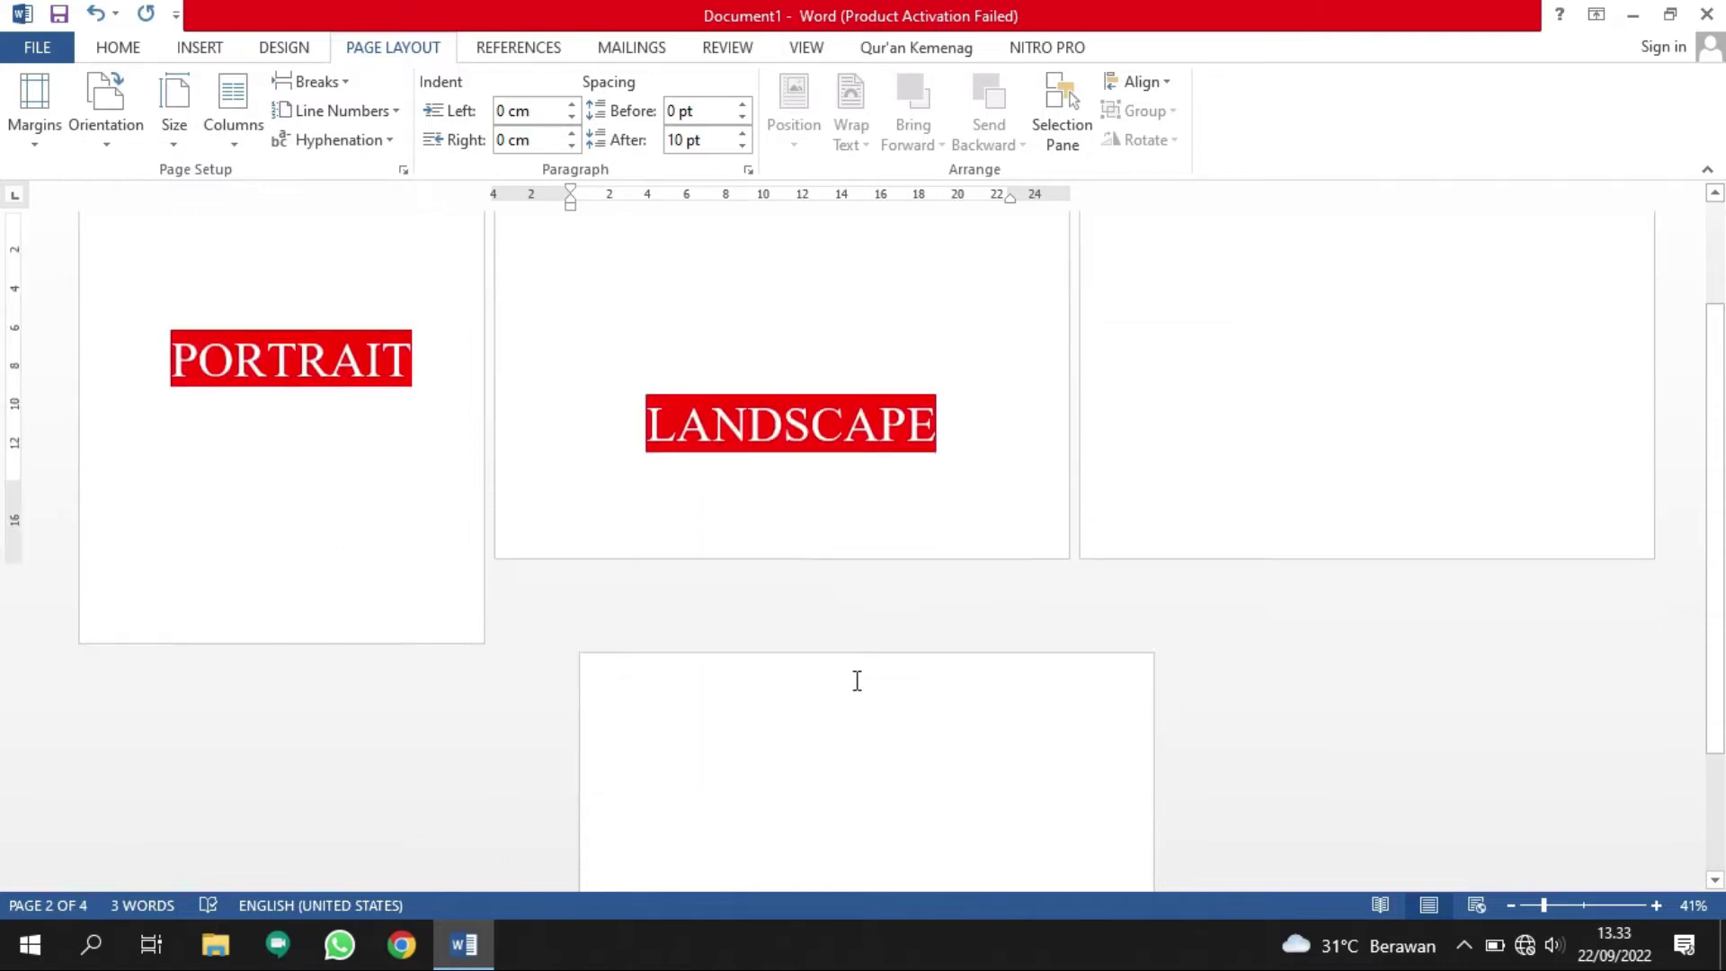
{"action": "scroll", "coordinate": [899, 630], "scroll_direction": "up", "scroll_amount": 5}
{"action": "left_click", "coordinate": [1209, 402]}
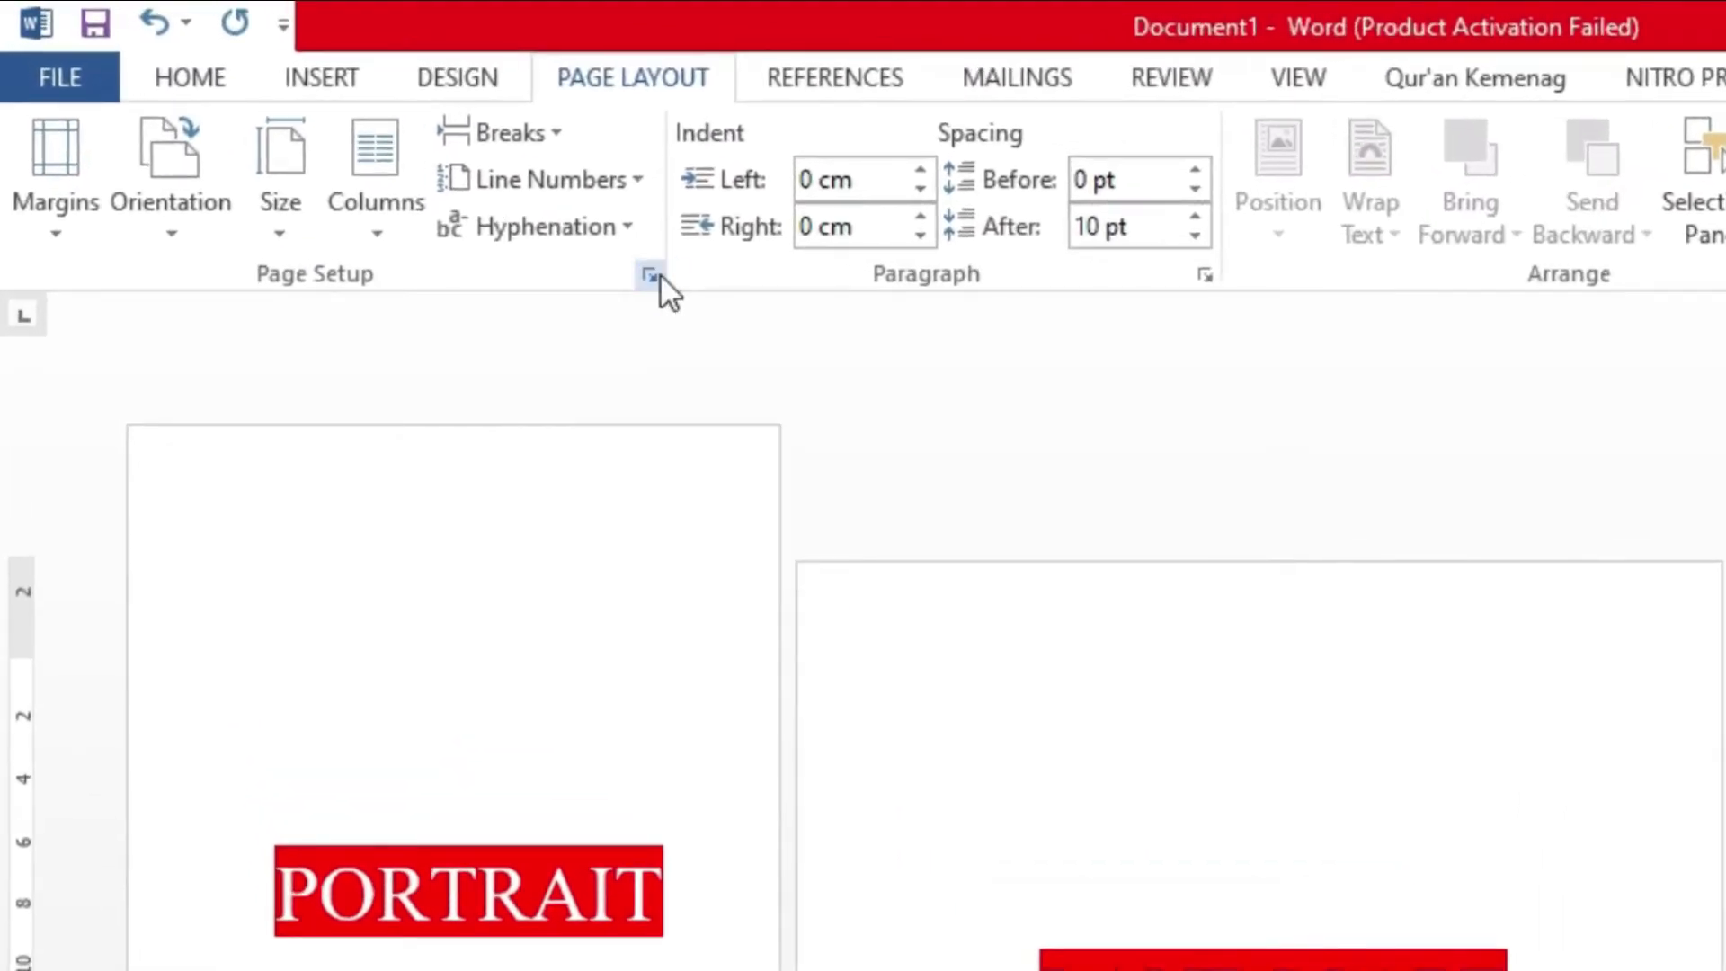
Return the POTRAIT page to portrait from this point forward and delete the empty line above LANDSCAPE.
{"action": "left_click", "coordinate": [660, 275]}
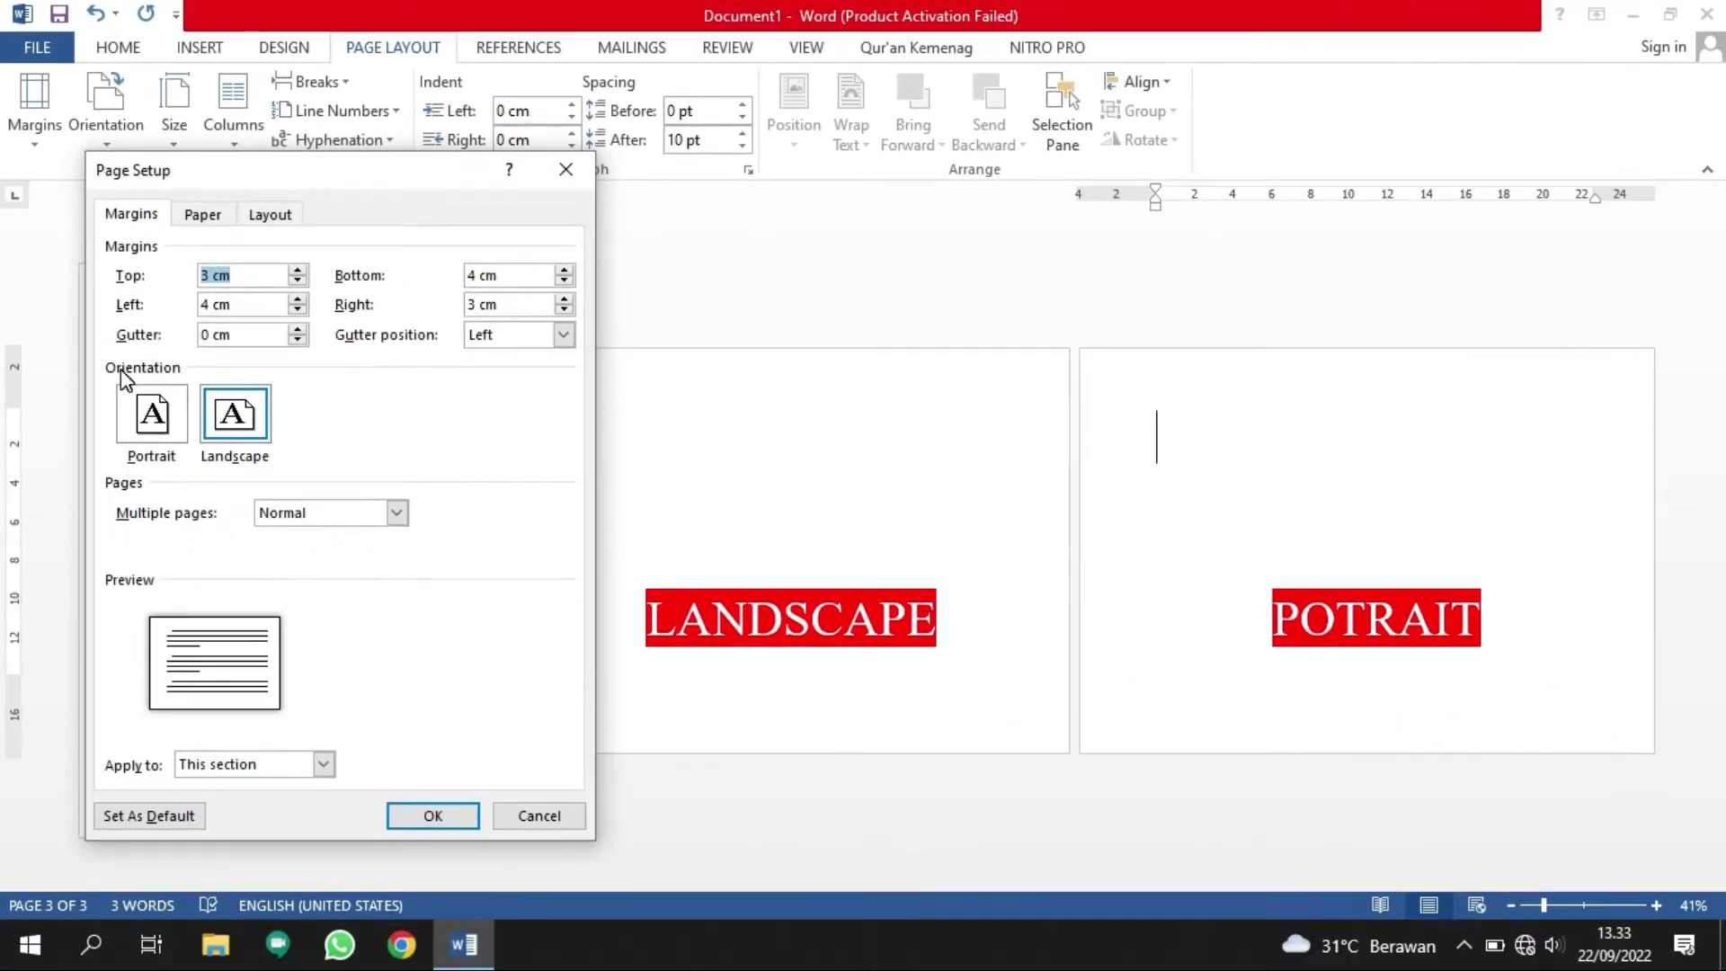
{"action": "left_click", "coordinate": [159, 415]}
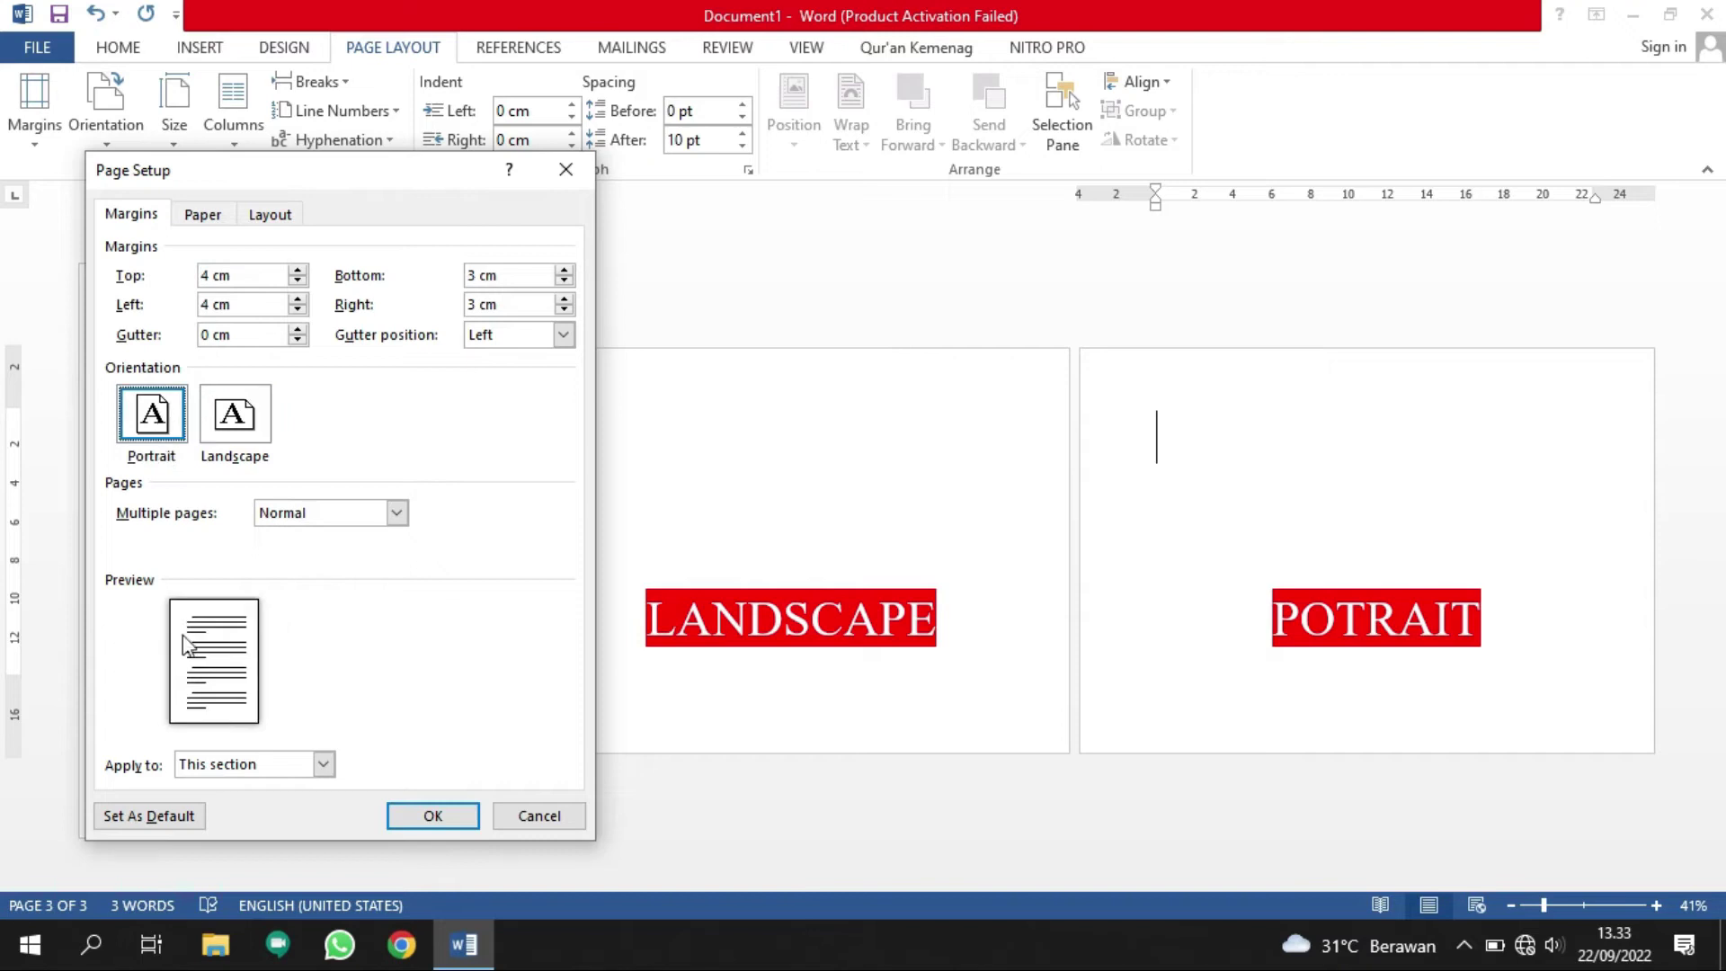
{"action": "left_click", "coordinate": [213, 763]}
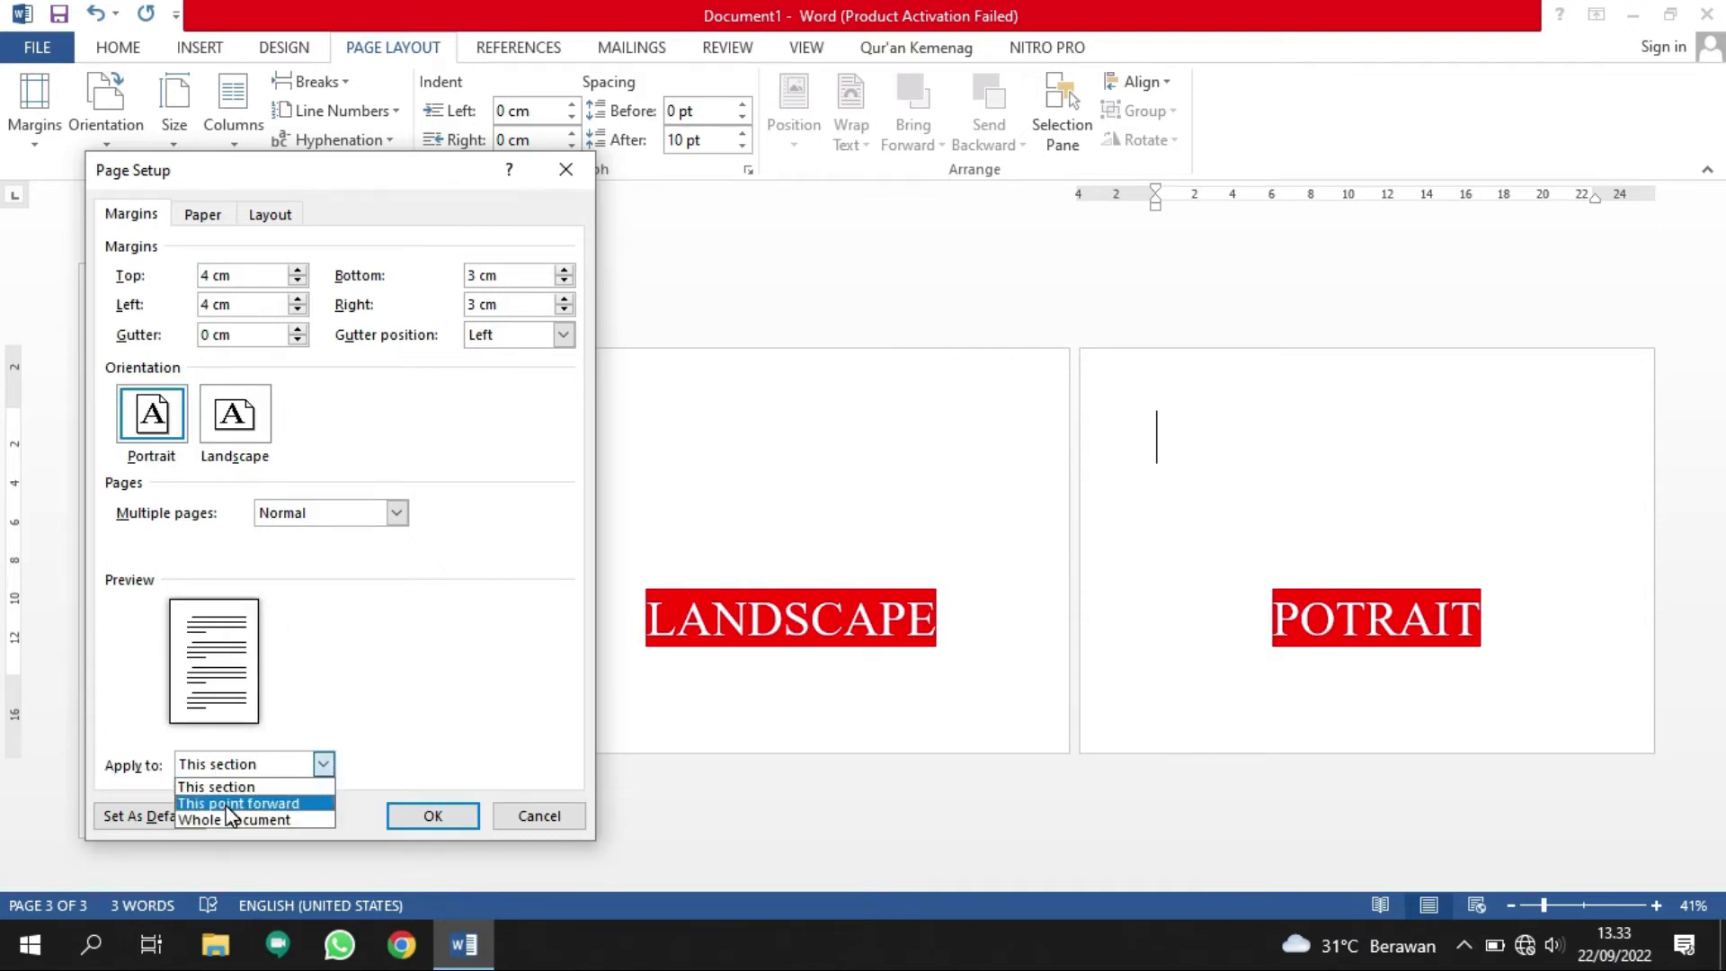
{"action": "left_click", "coordinate": [230, 803]}
{"action": "left_click", "coordinate": [437, 815]}
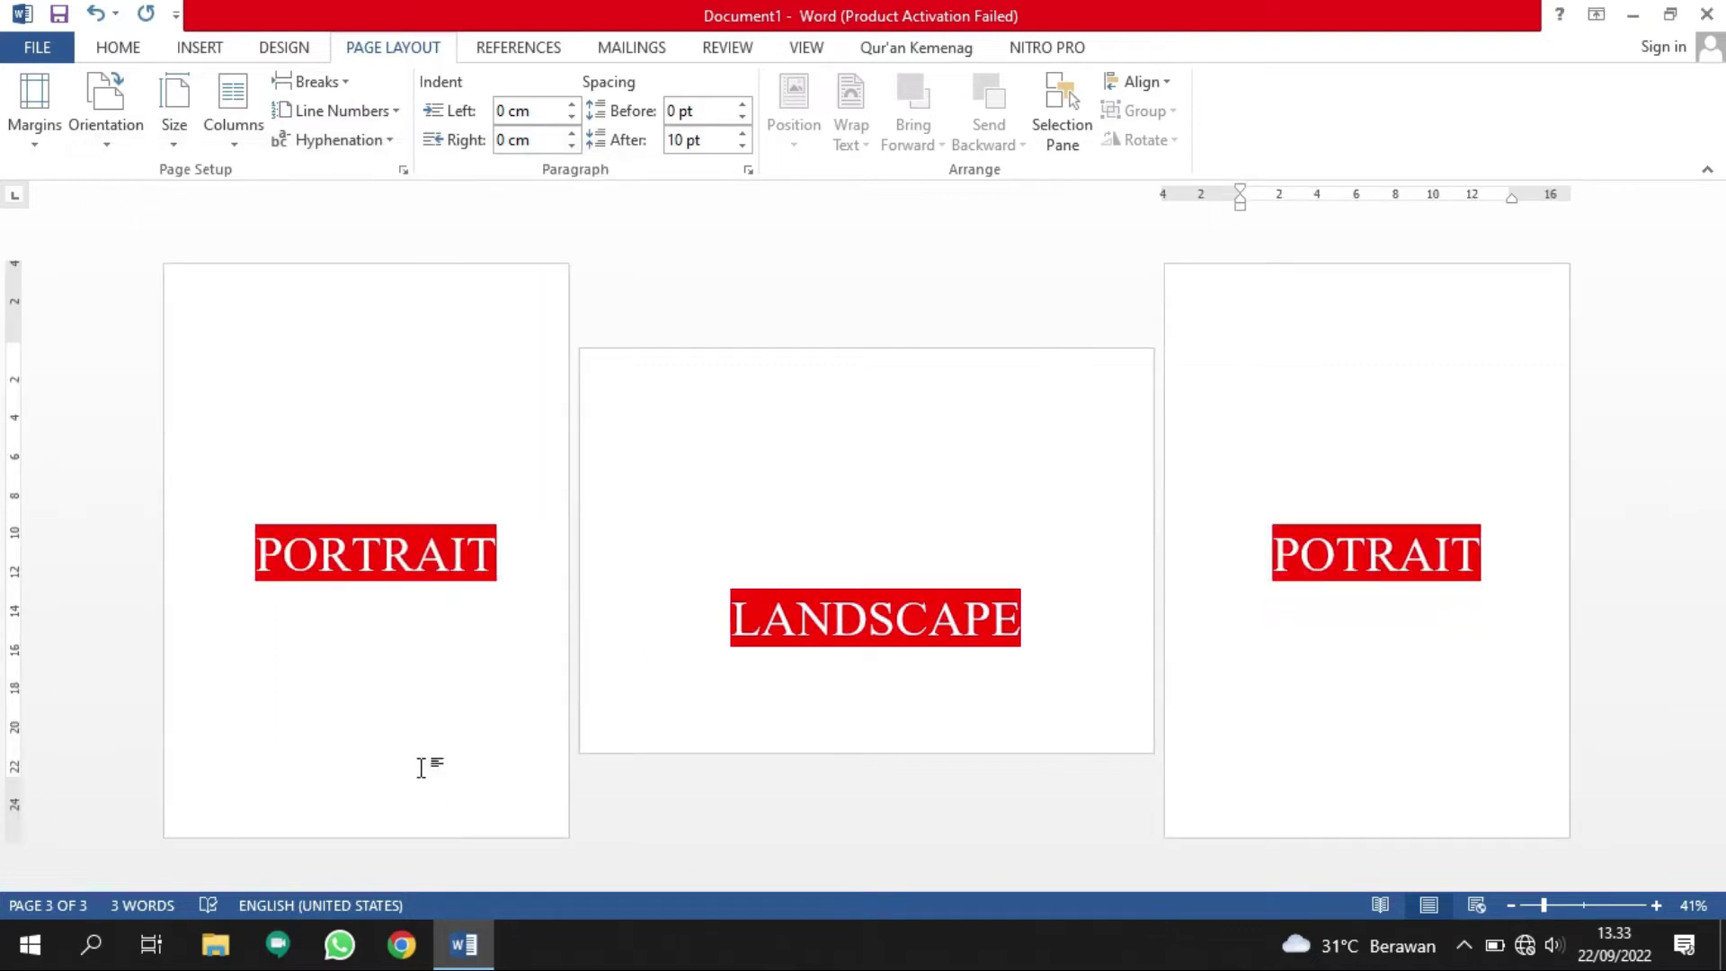
{"action": "left_click", "coordinate": [782, 572]}
{"action": "key", "text": "BackSpace"}
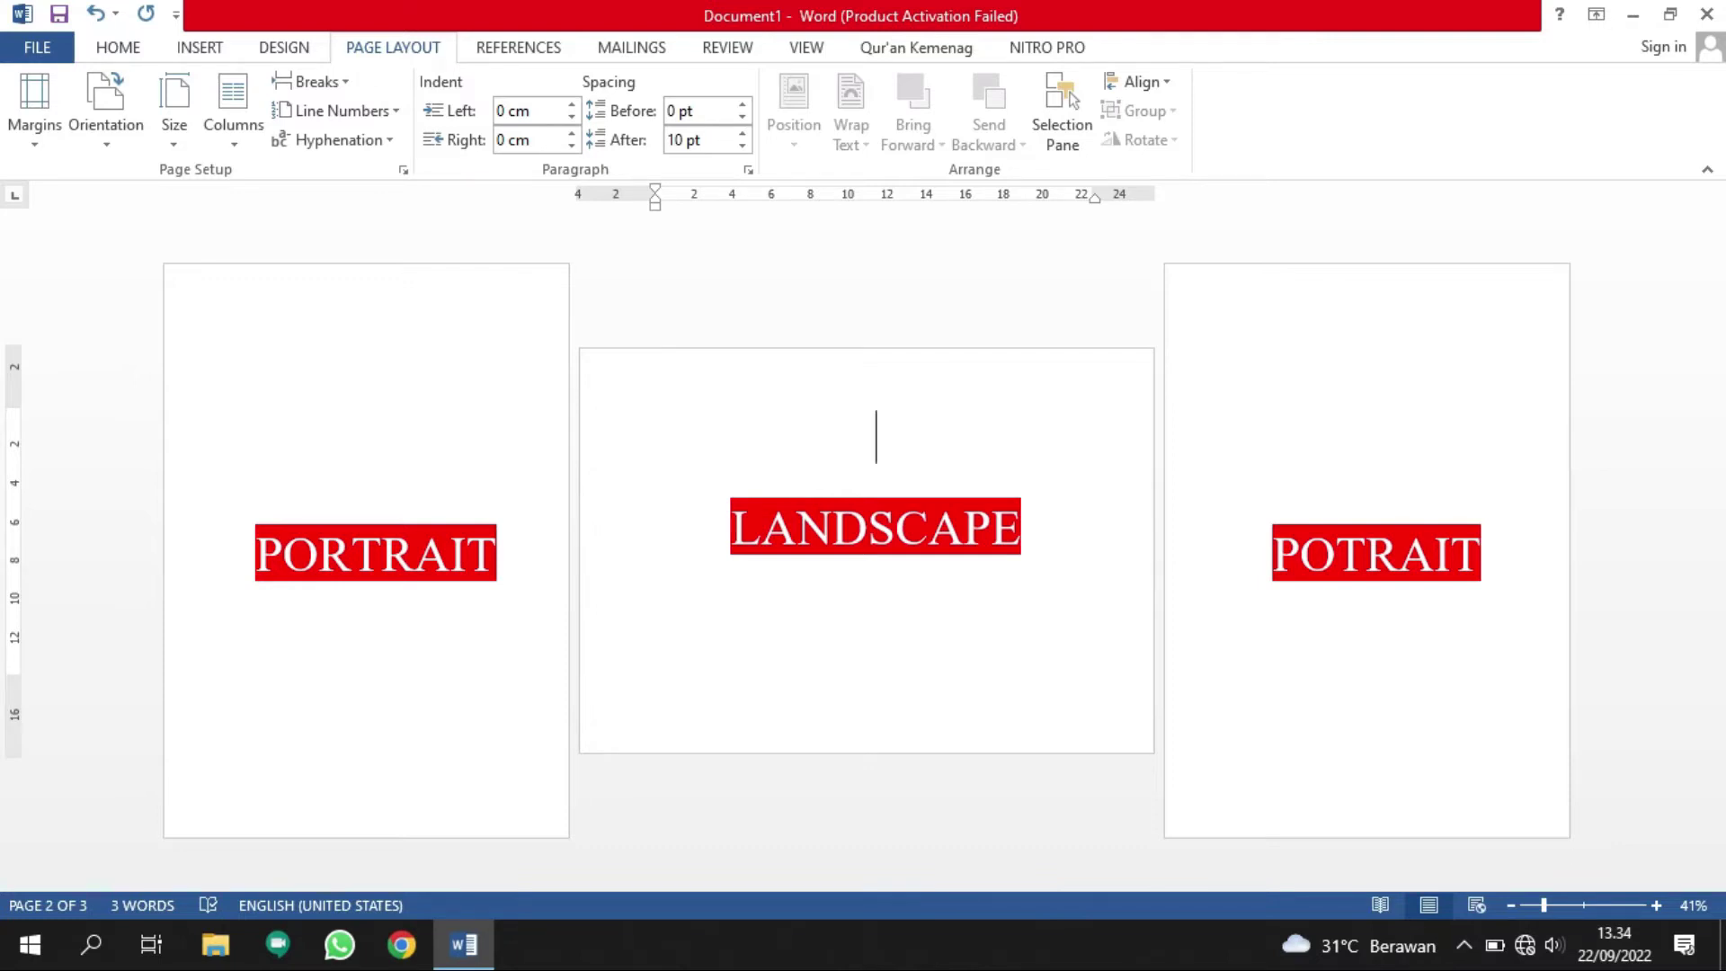
With the cursor on page 1, open the Insert tab's Page Number menu.
{"action": "left_click", "coordinate": [462, 362]}
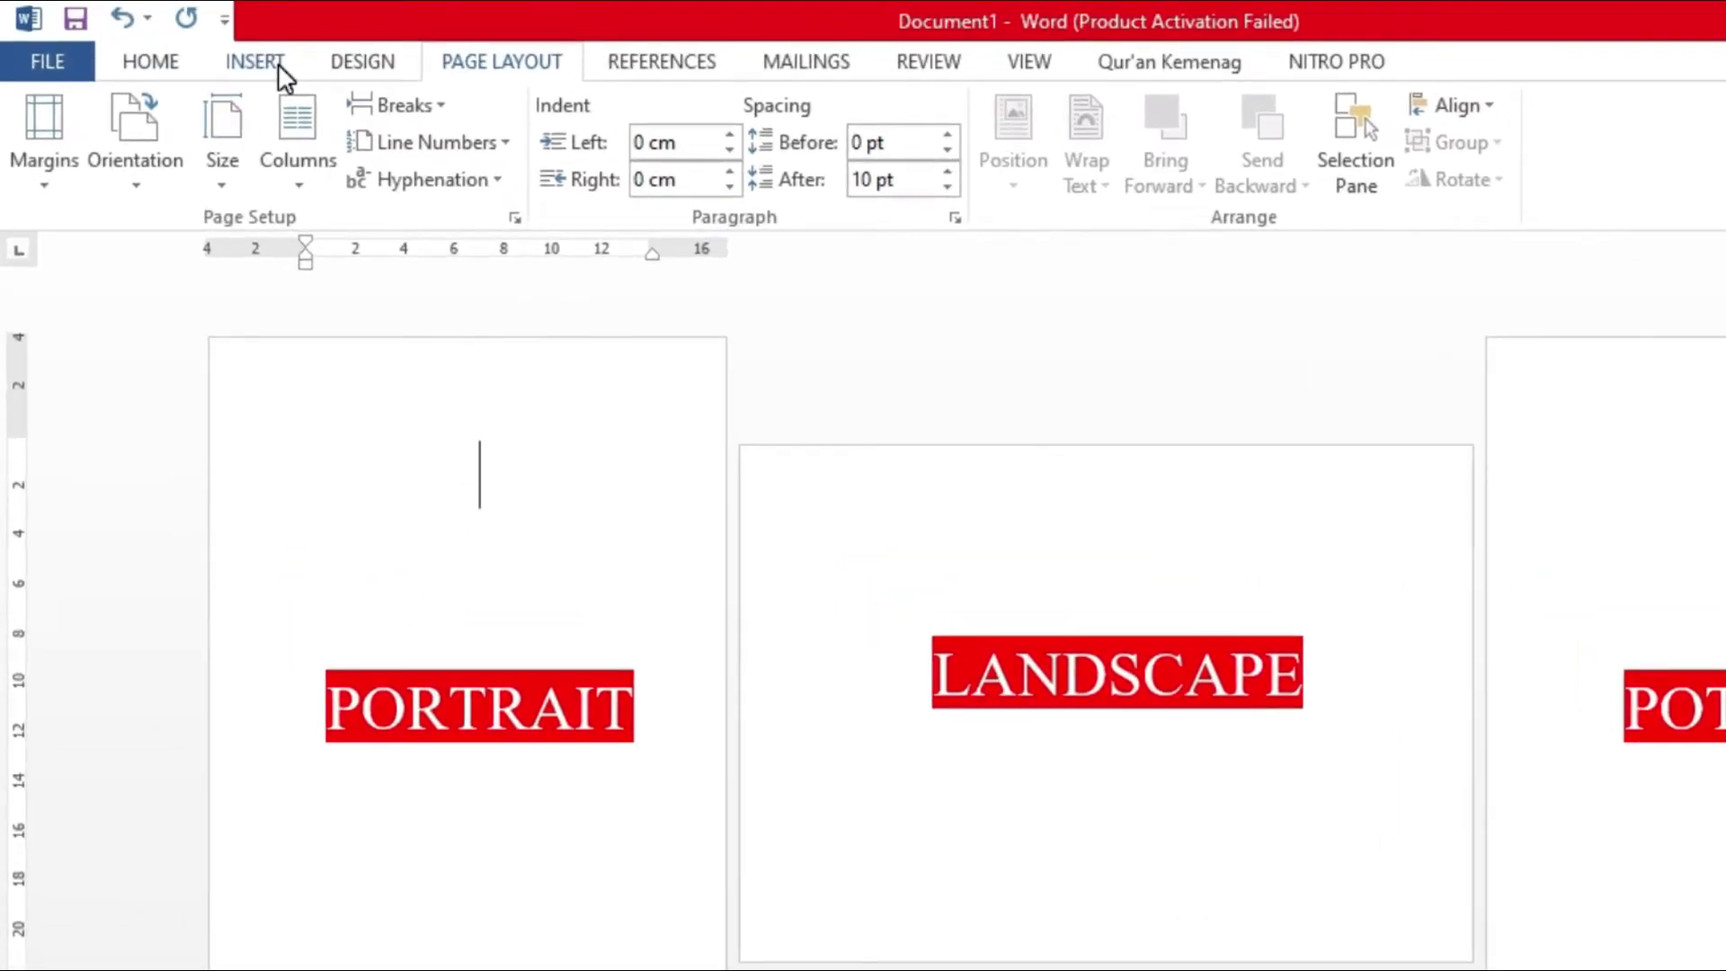
{"action": "left_click", "coordinate": [270, 65]}
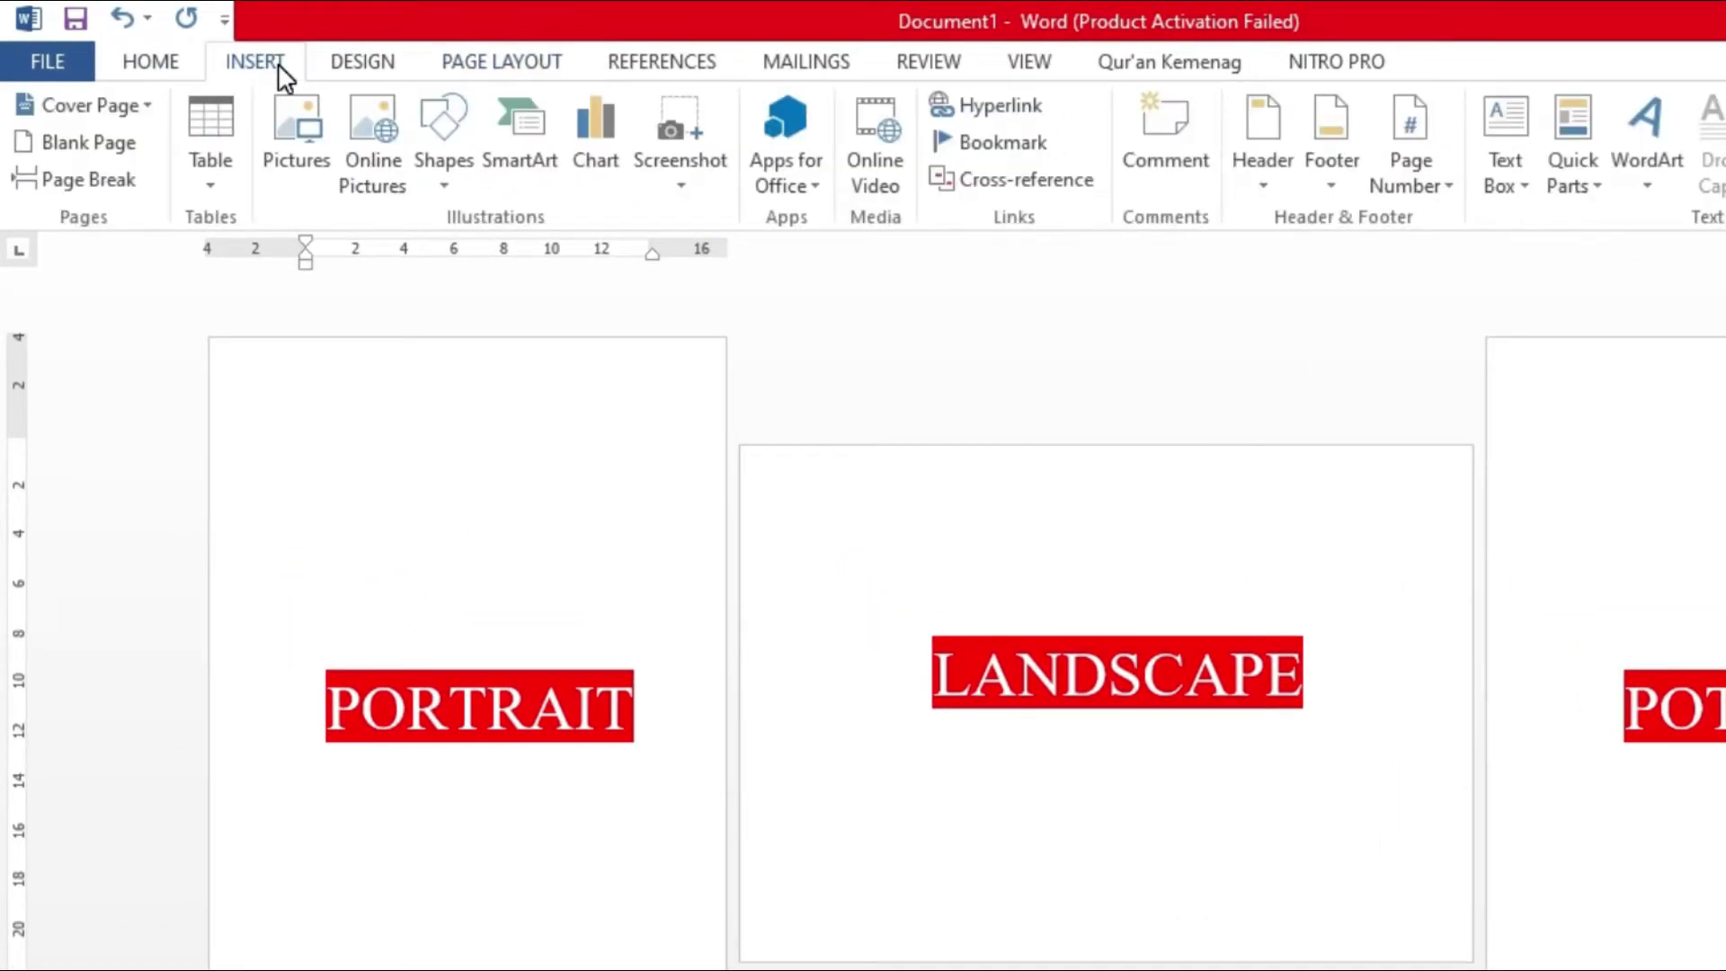
{"action": "left_click", "coordinate": [1450, 188]}
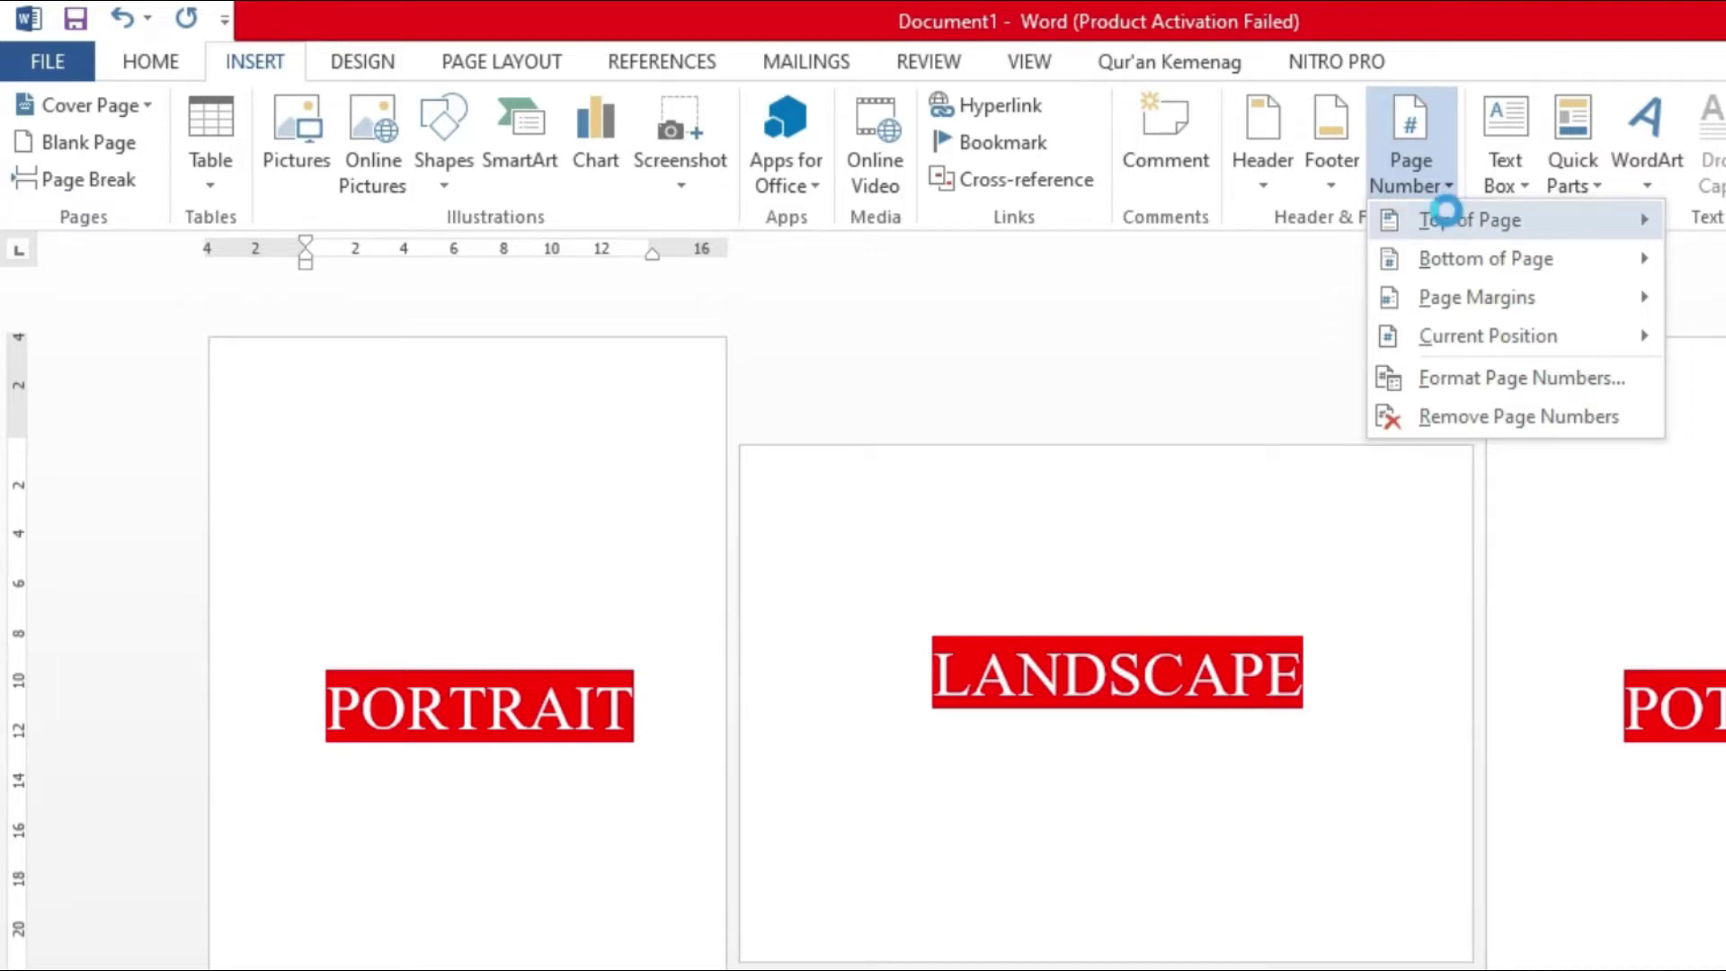
{"action": "mouse_move", "coordinate": [1151, 170]}
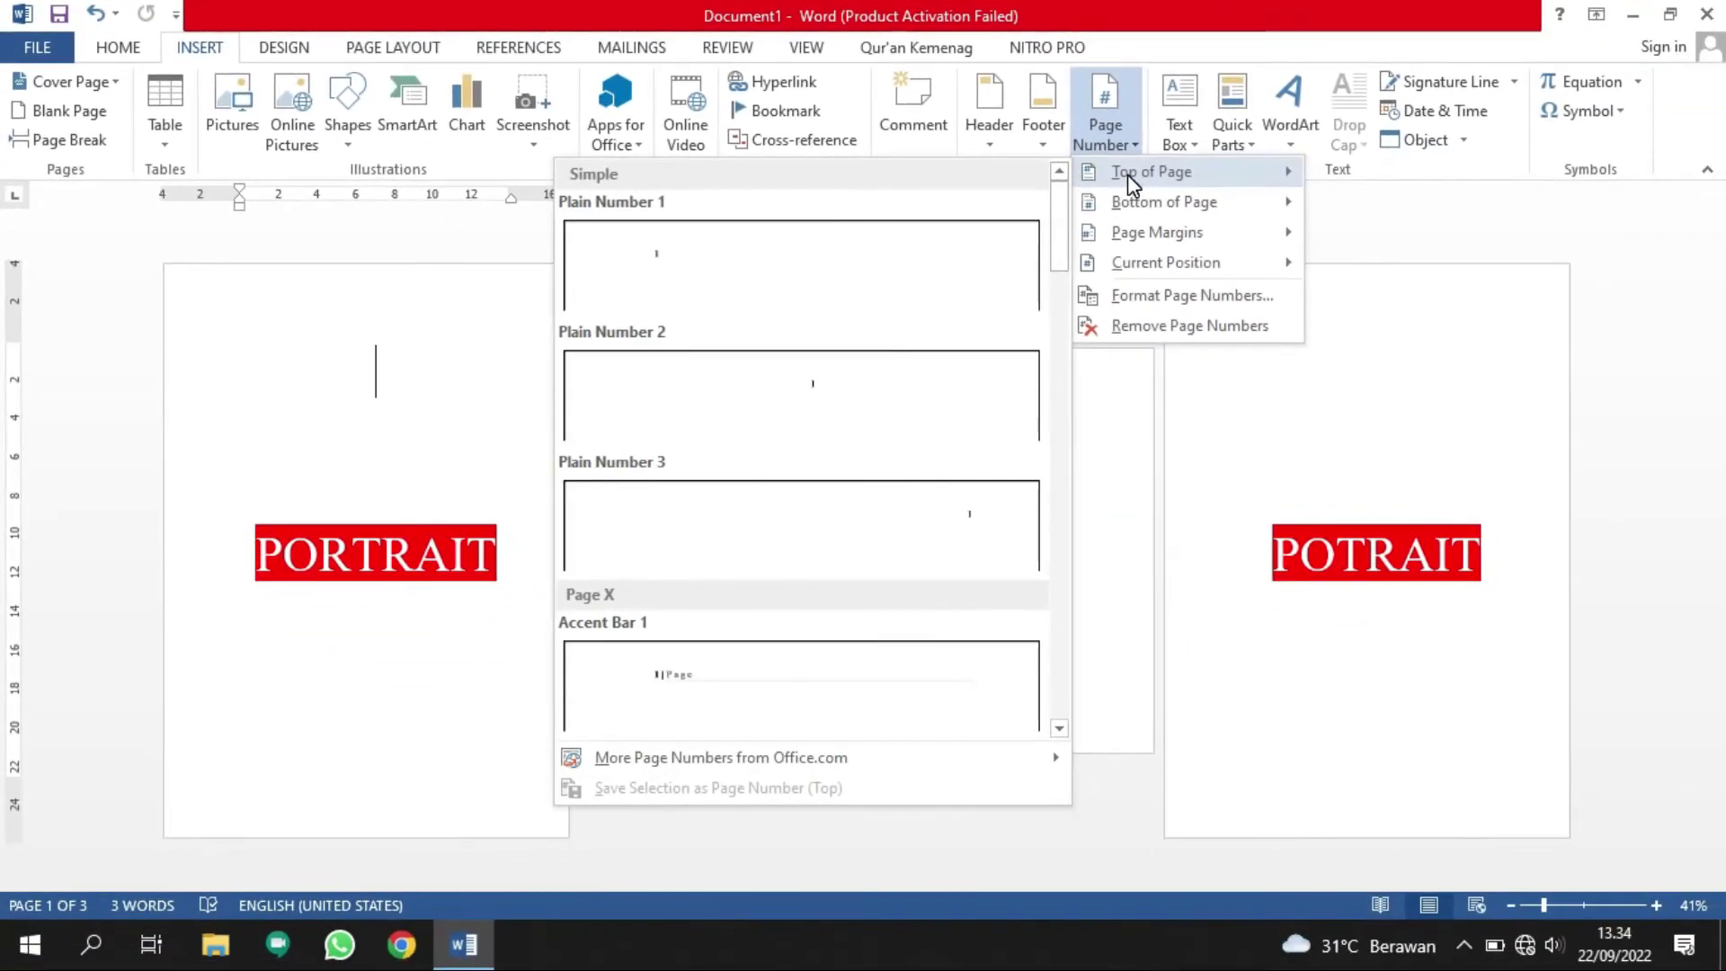
Insert Plain Number 3 page numbers at the top right and close header editing.
{"action": "left_click", "coordinate": [812, 500]}
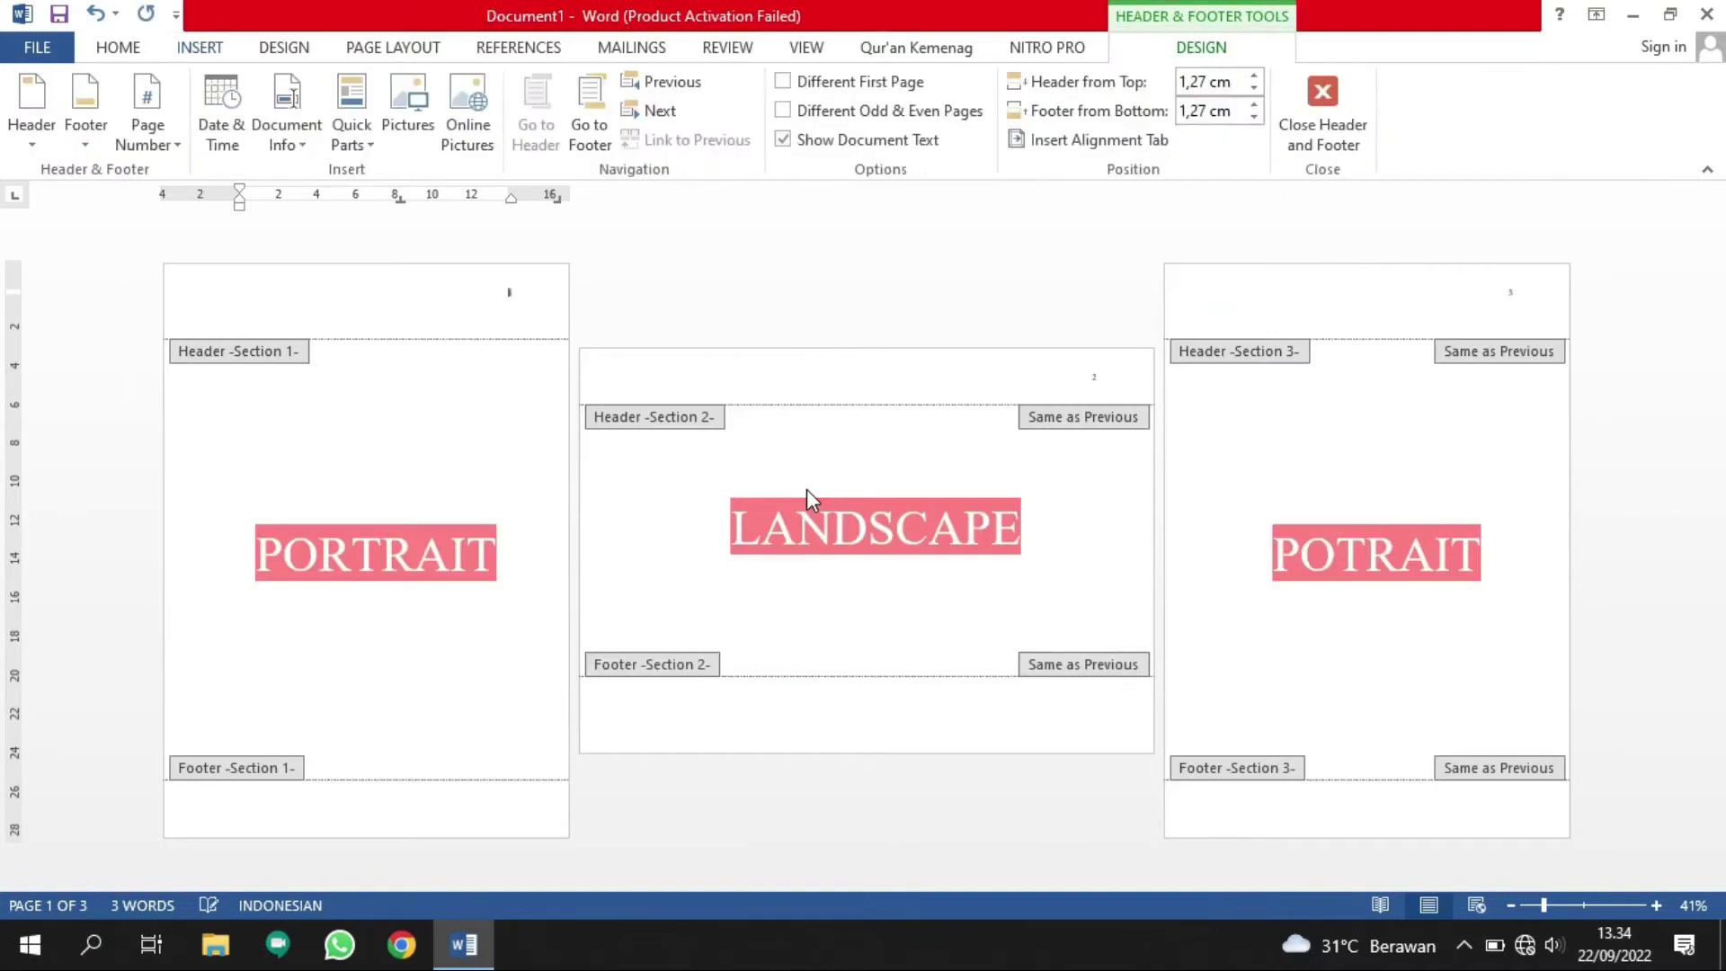
{"action": "left_click", "coordinate": [1121, 374]}
{"action": "left_click_drag", "start_coordinate": [1121, 375], "coordinate": [1025, 374]}
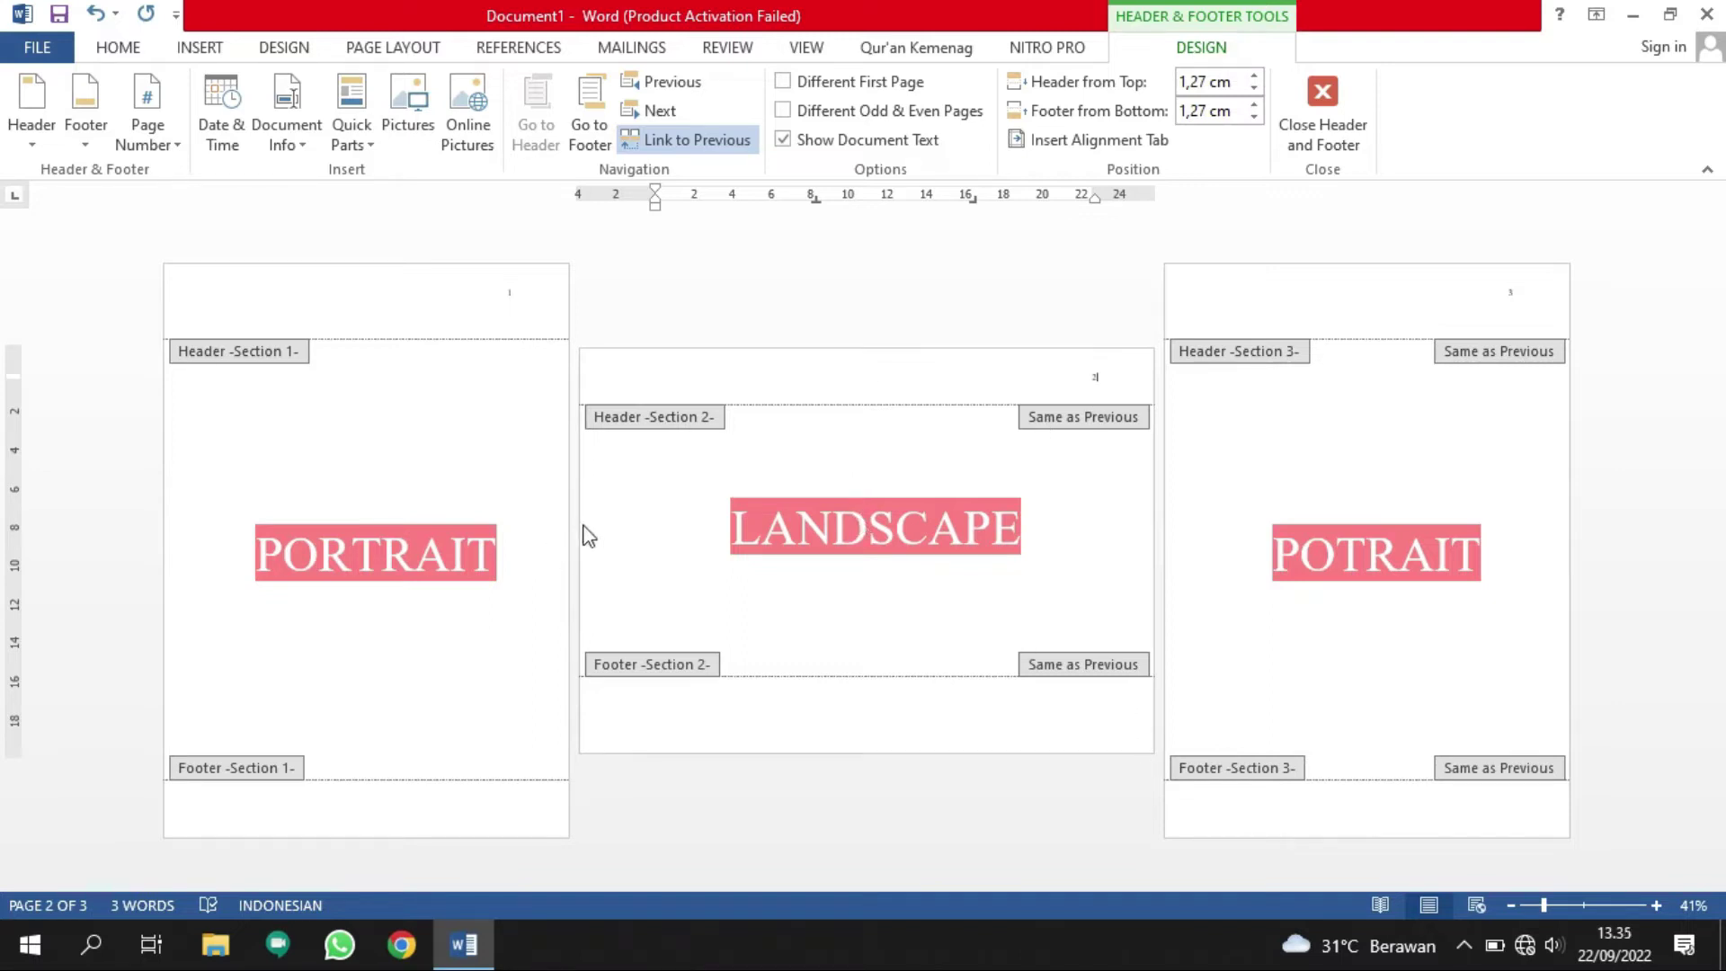
{"action": "double_click", "coordinate": [1090, 377]}
{"action": "left_click", "coordinate": [1349, 129]}
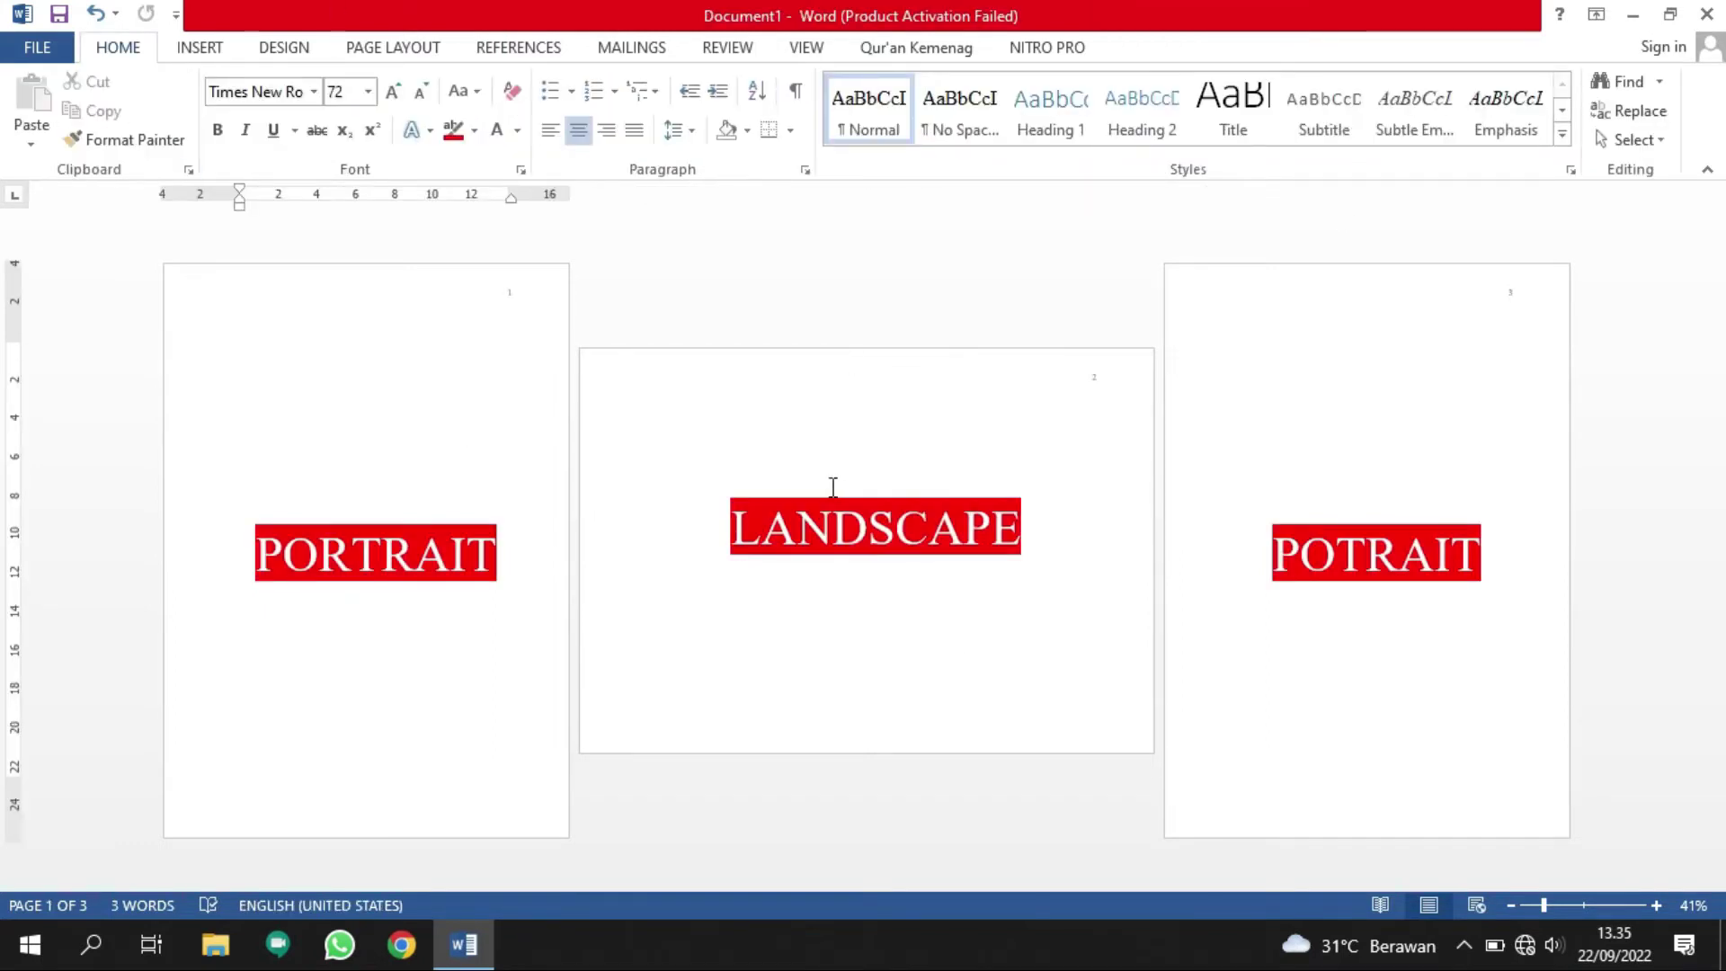
Turn off Link to Previous for the LANDSCAPE and POTRAIT page headers, then reopen header editing.
{"action": "left_click", "coordinate": [833, 486]}
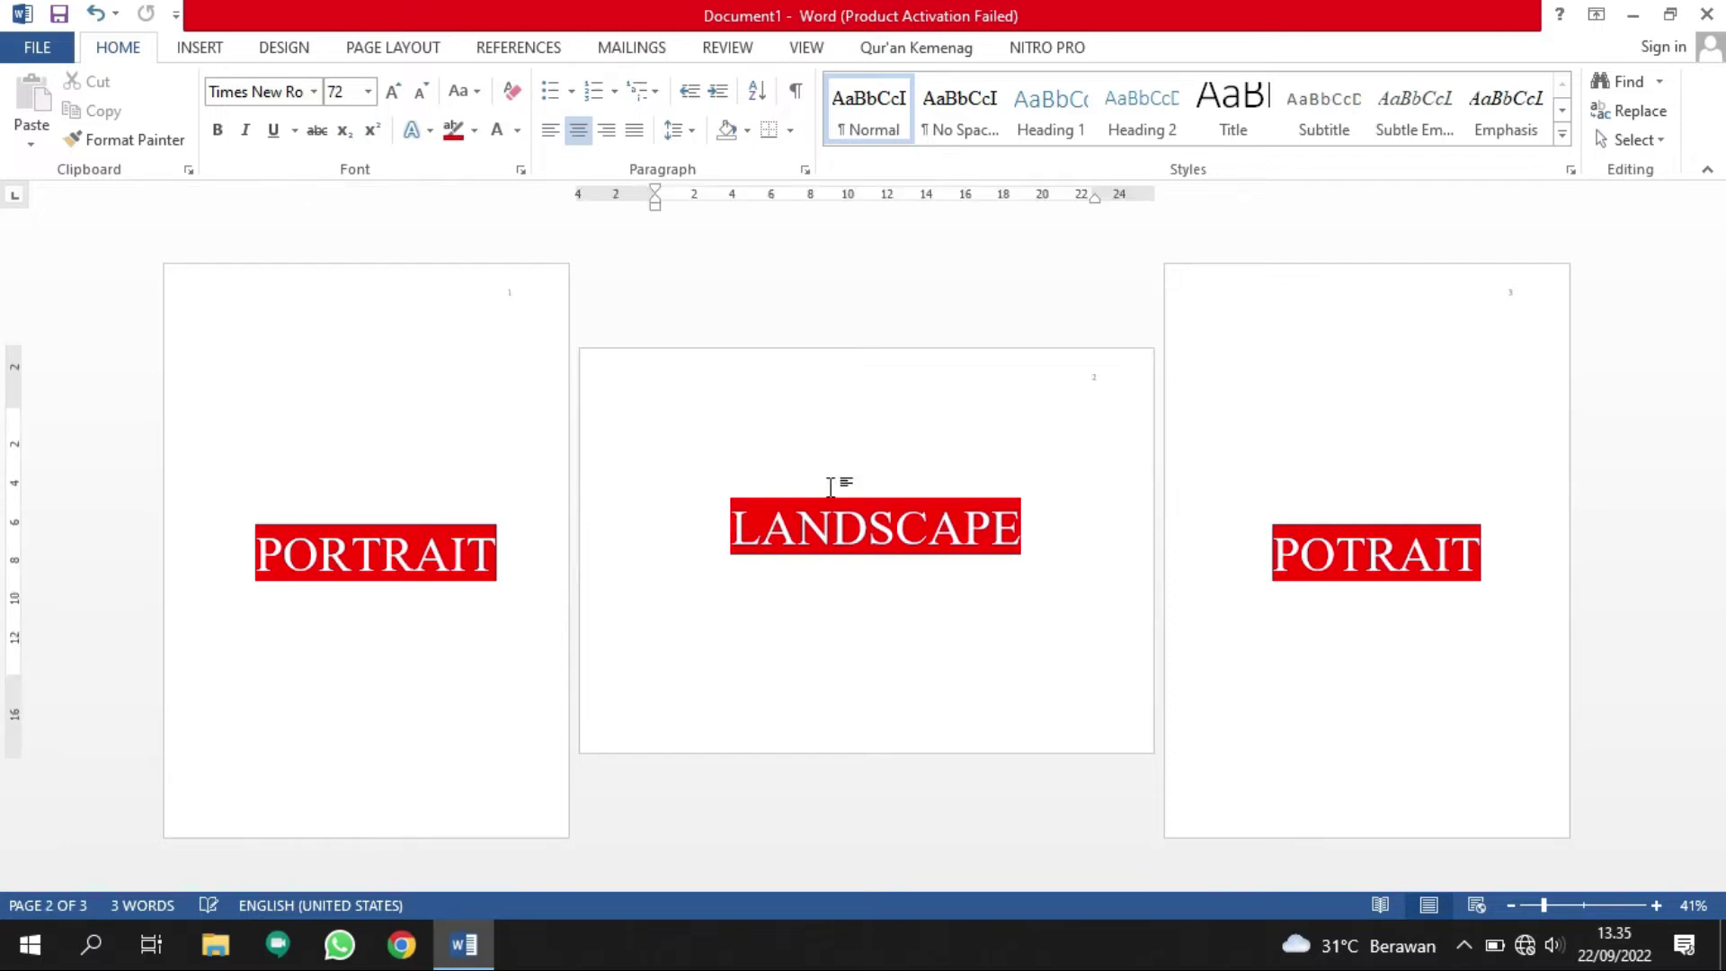
{"action": "double_click", "coordinate": [1096, 379]}
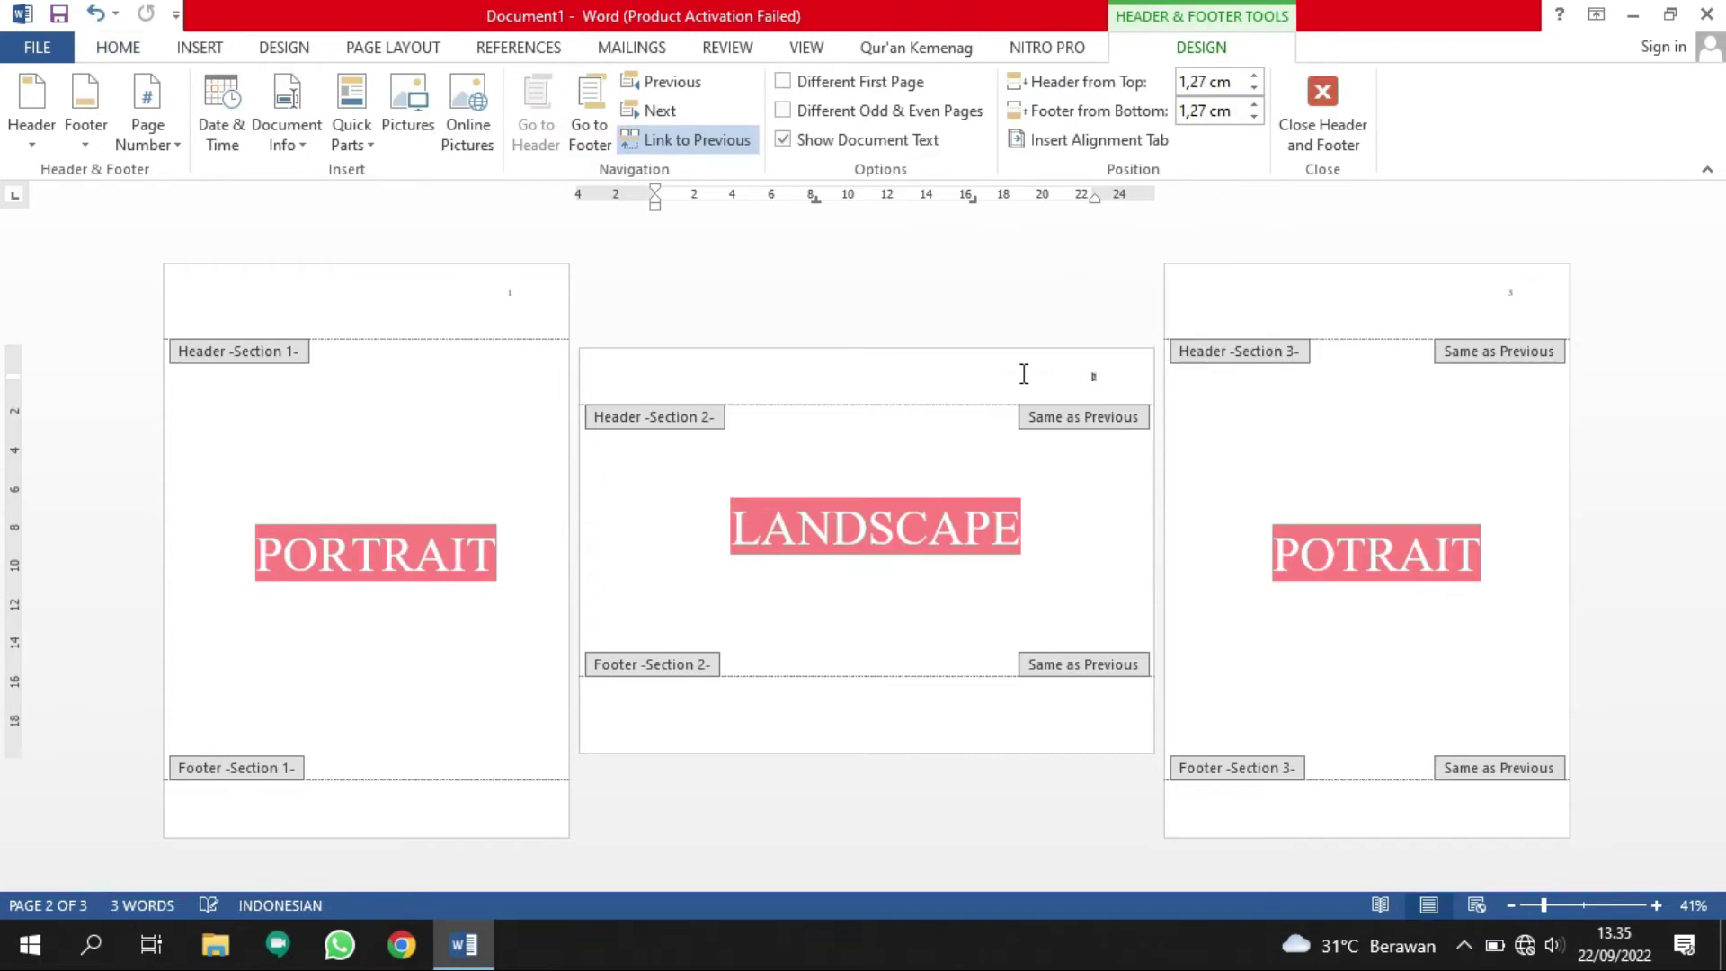
{"action": "left_click", "coordinate": [707, 147]}
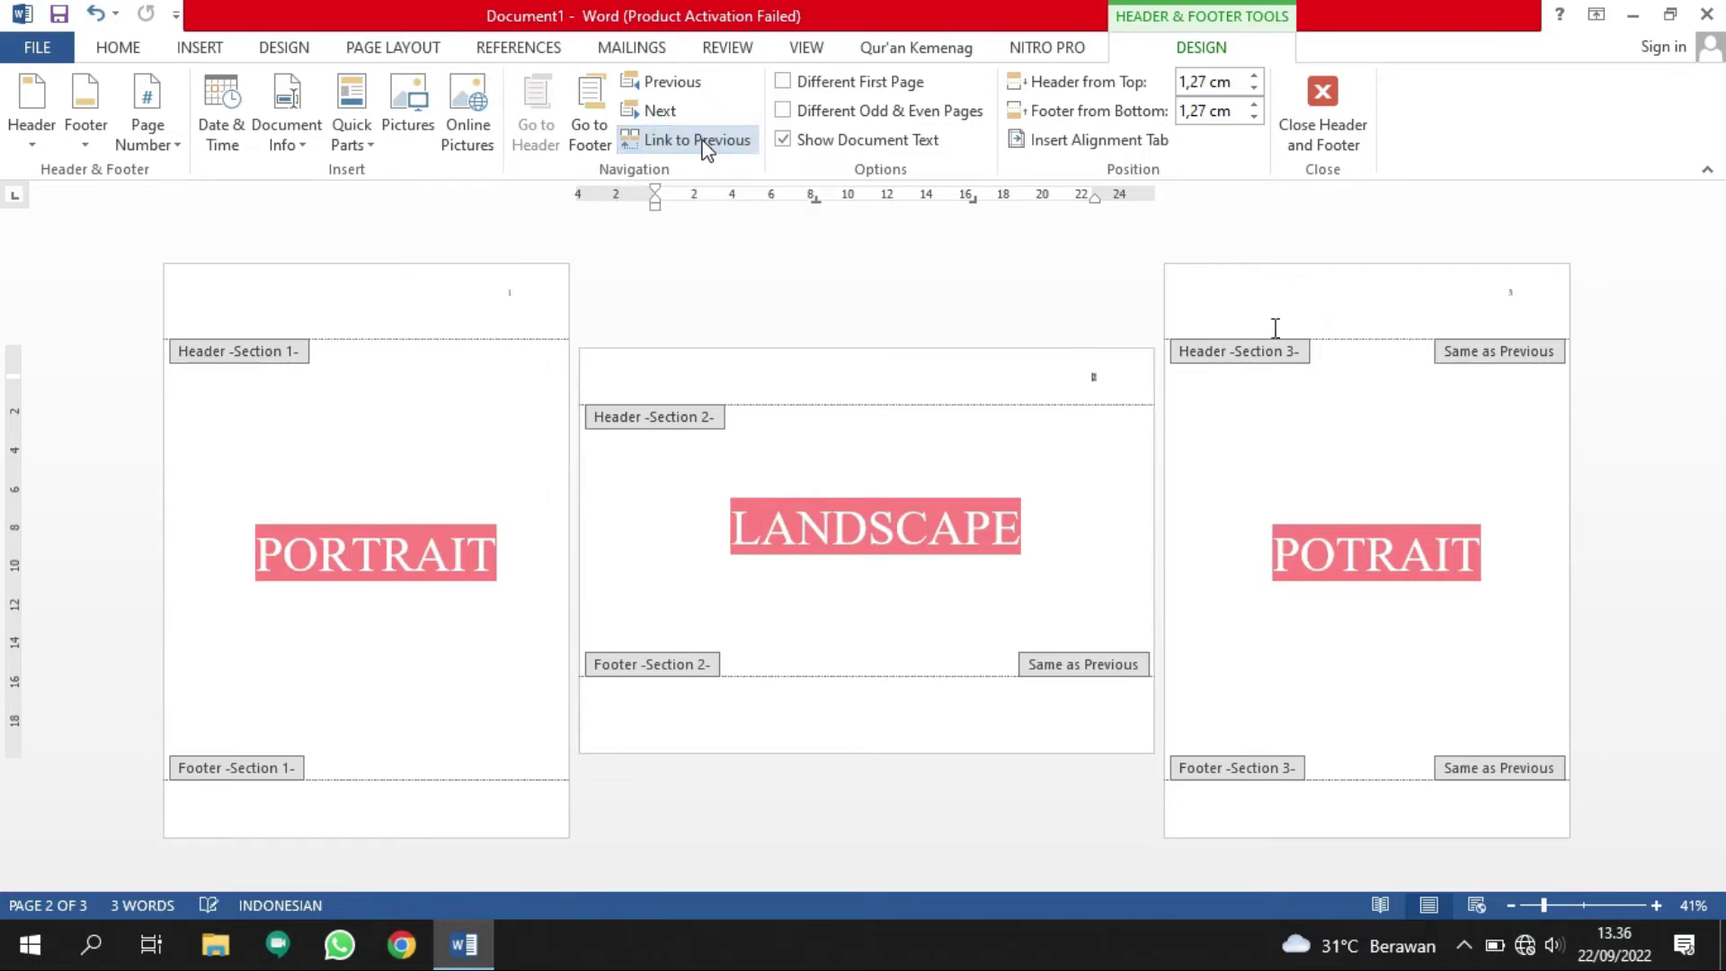
{"action": "left_click", "coordinate": [1436, 307]}
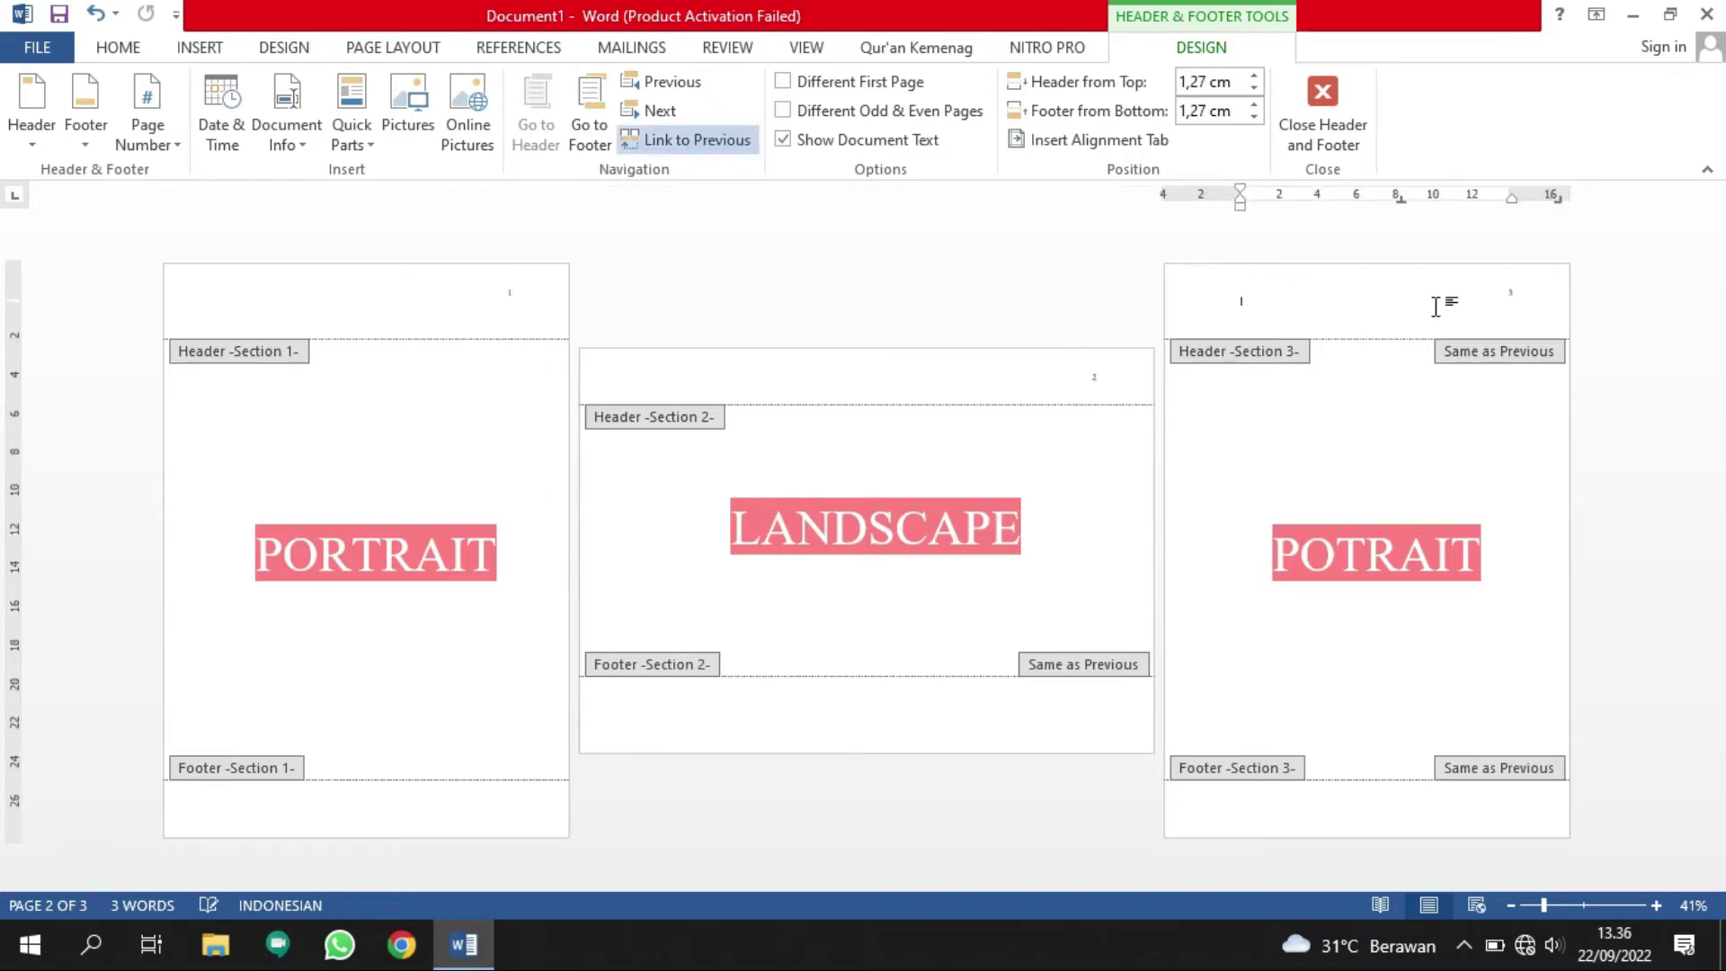
{"action": "left_click", "coordinate": [710, 144]}
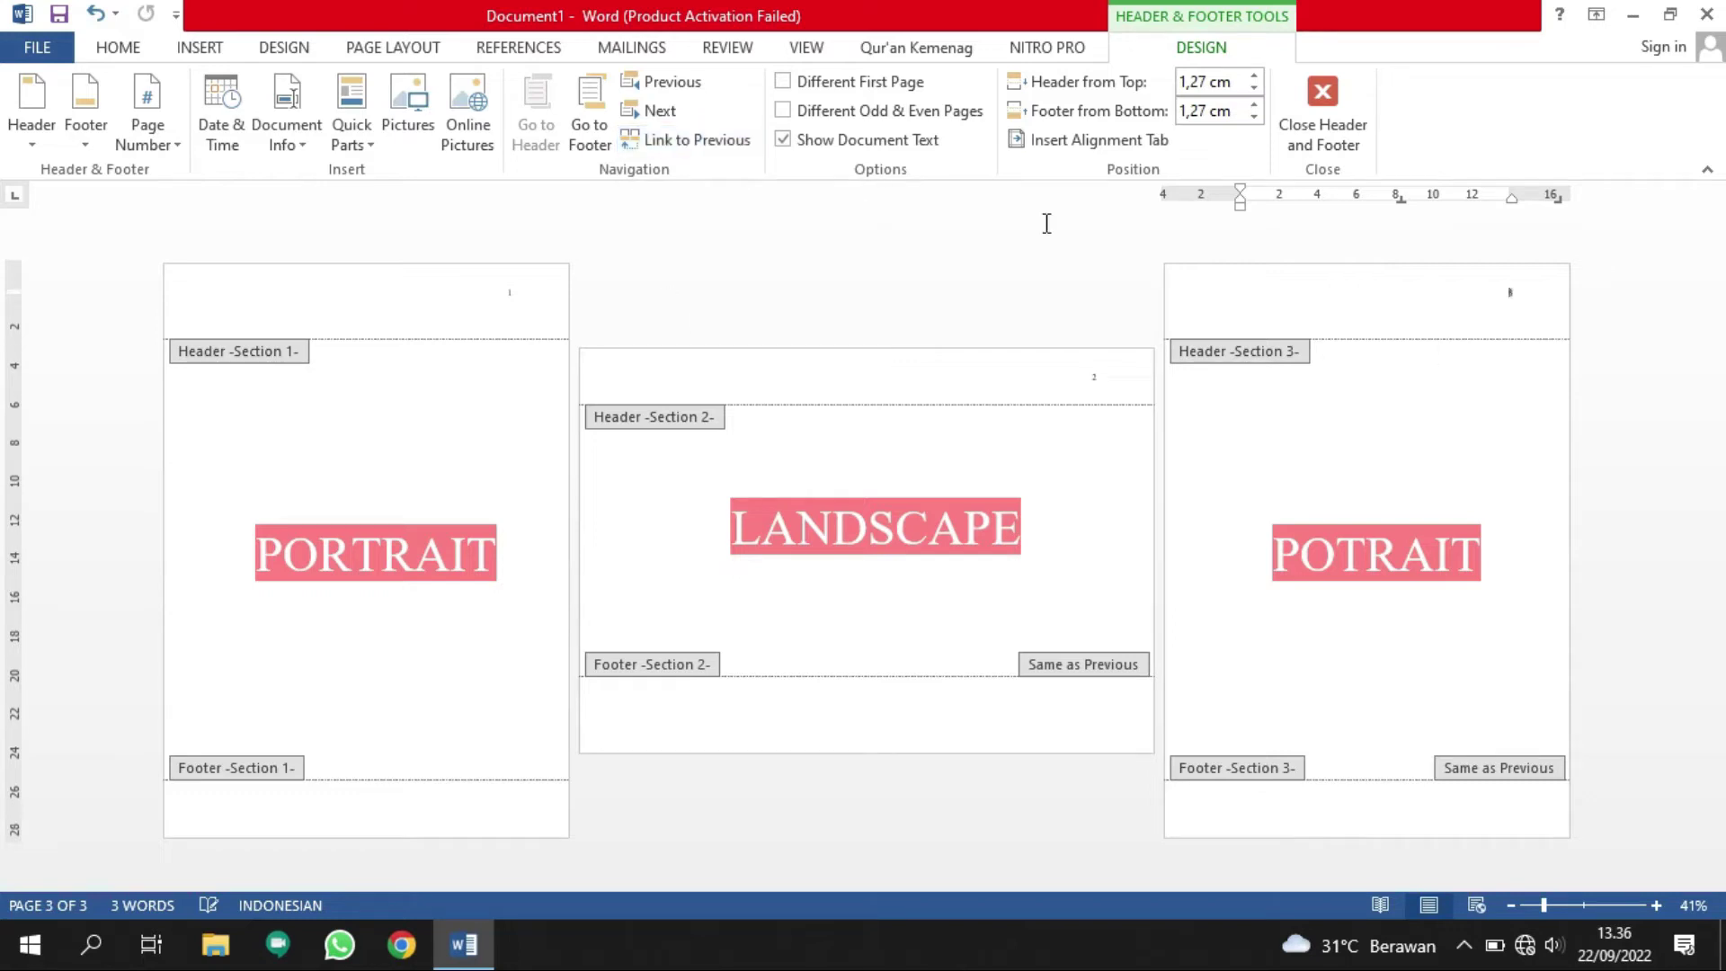
{"action": "left_click", "coordinate": [1329, 112]}
{"action": "left_click", "coordinate": [1104, 380]}
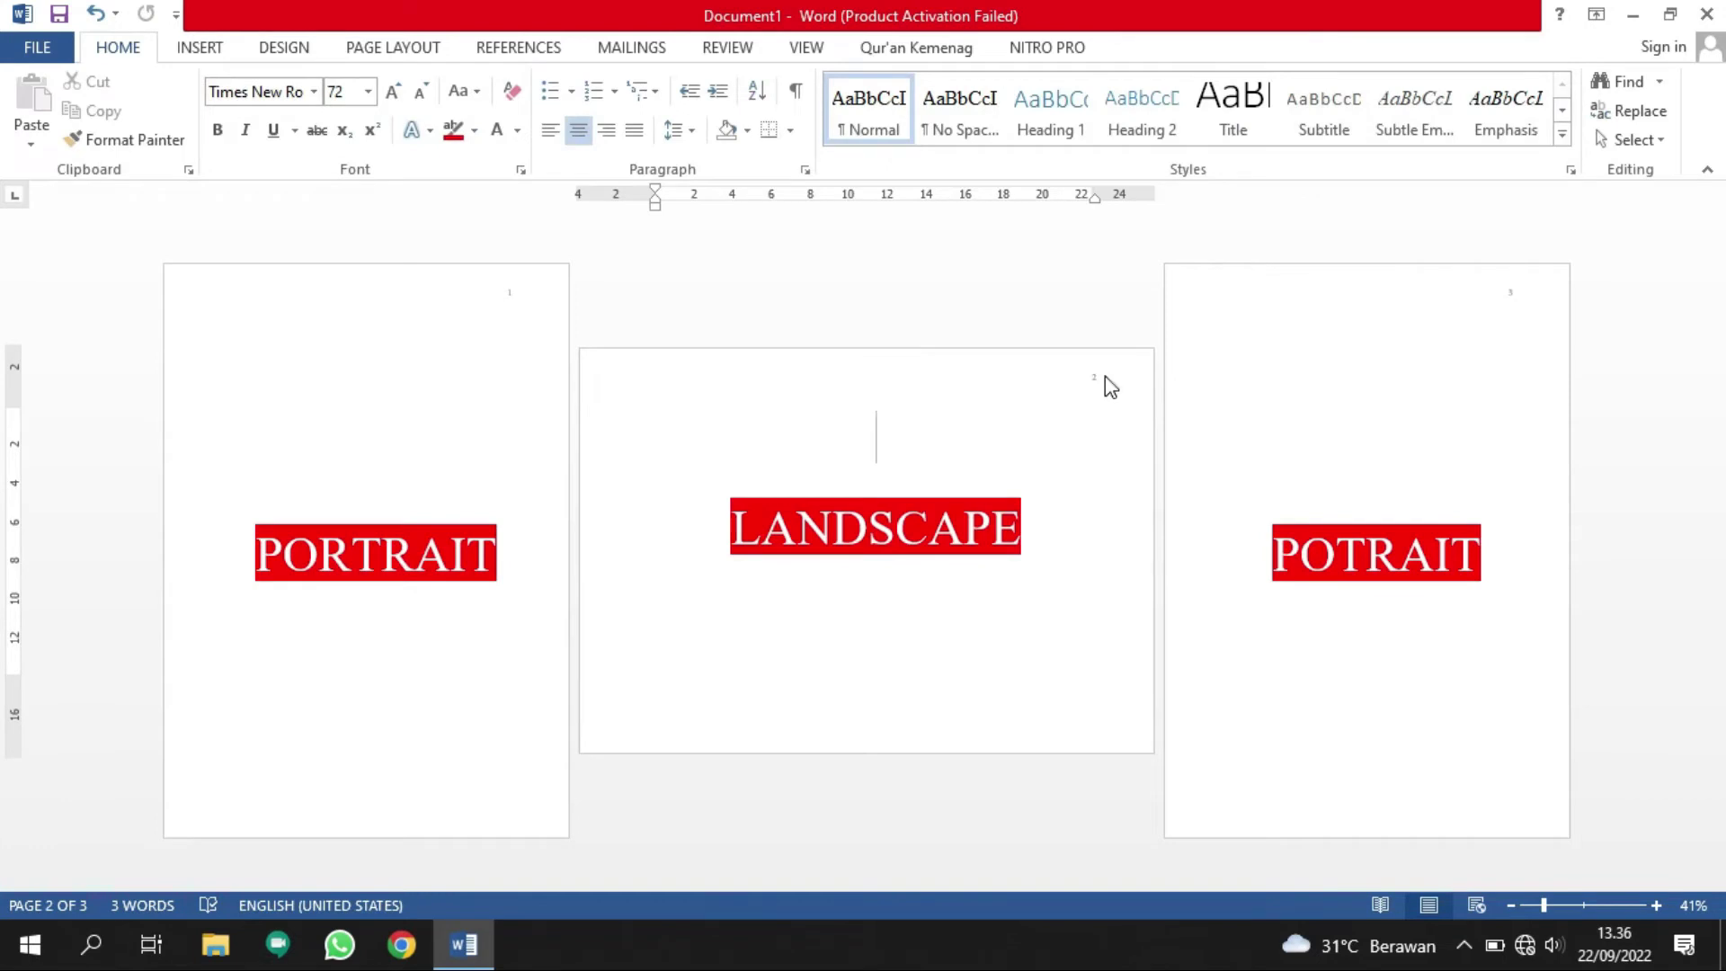
{"action": "double_click", "coordinate": [1104, 376]}
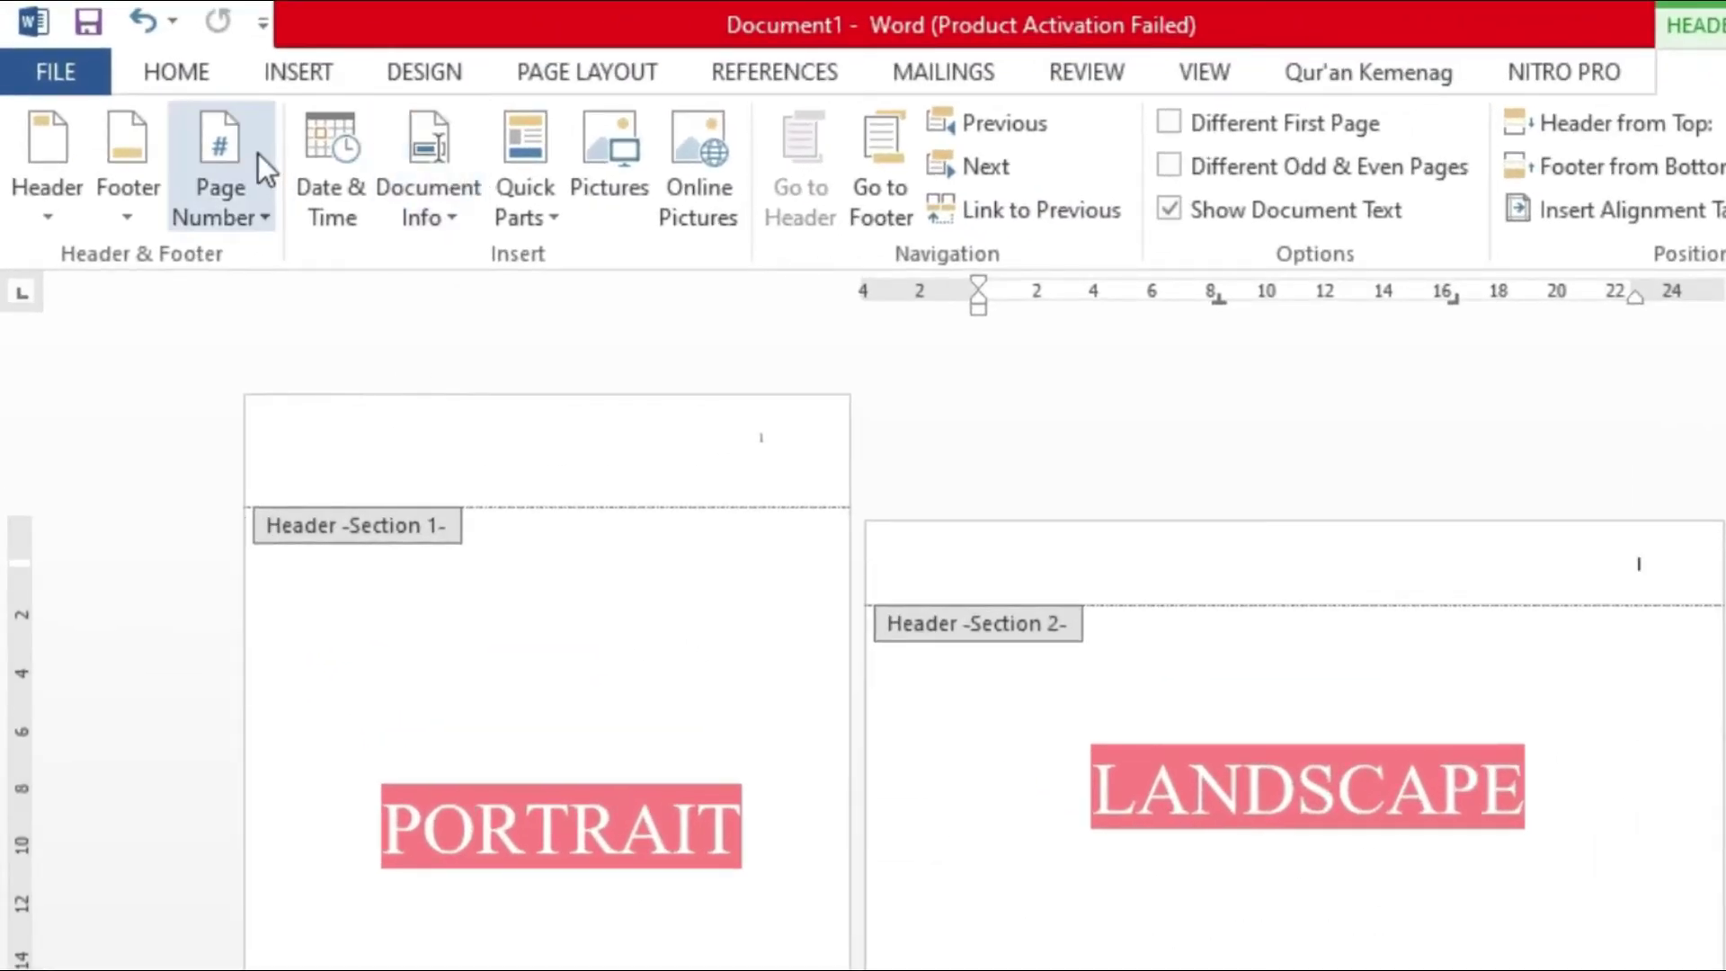
Add a Page Margins page number and drag it to the landscape page's bottom-right corner.
{"action": "left_click", "coordinate": [257, 154]}
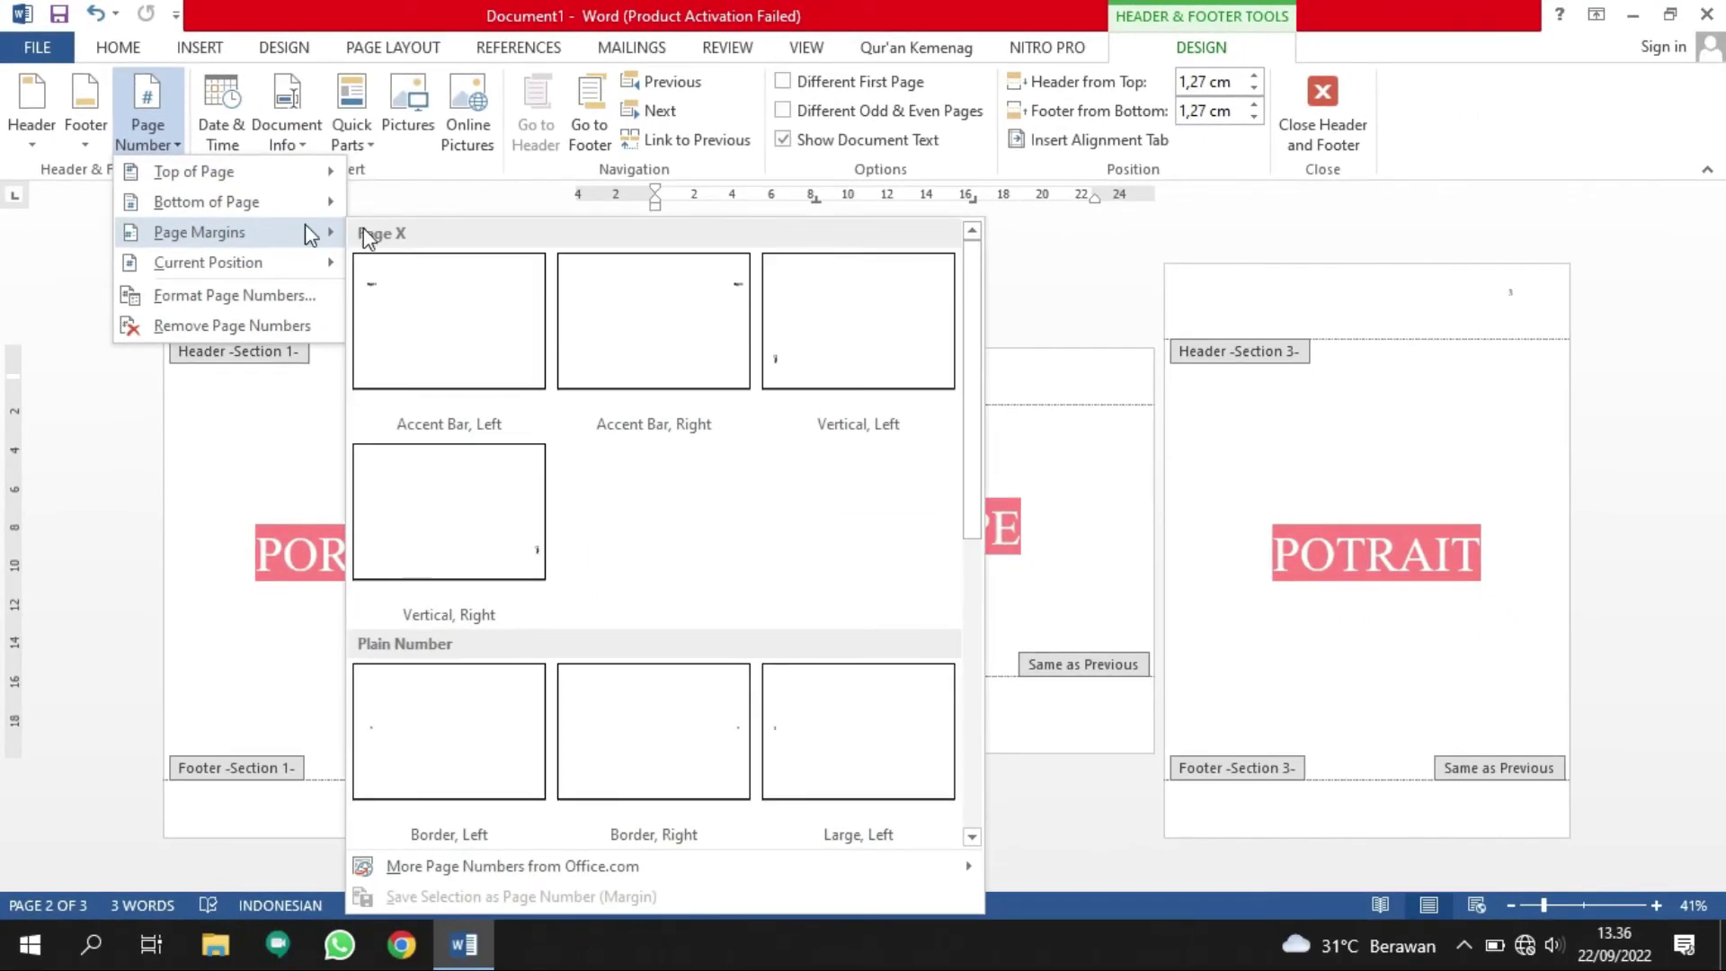
{"action": "left_click", "coordinate": [859, 803]}
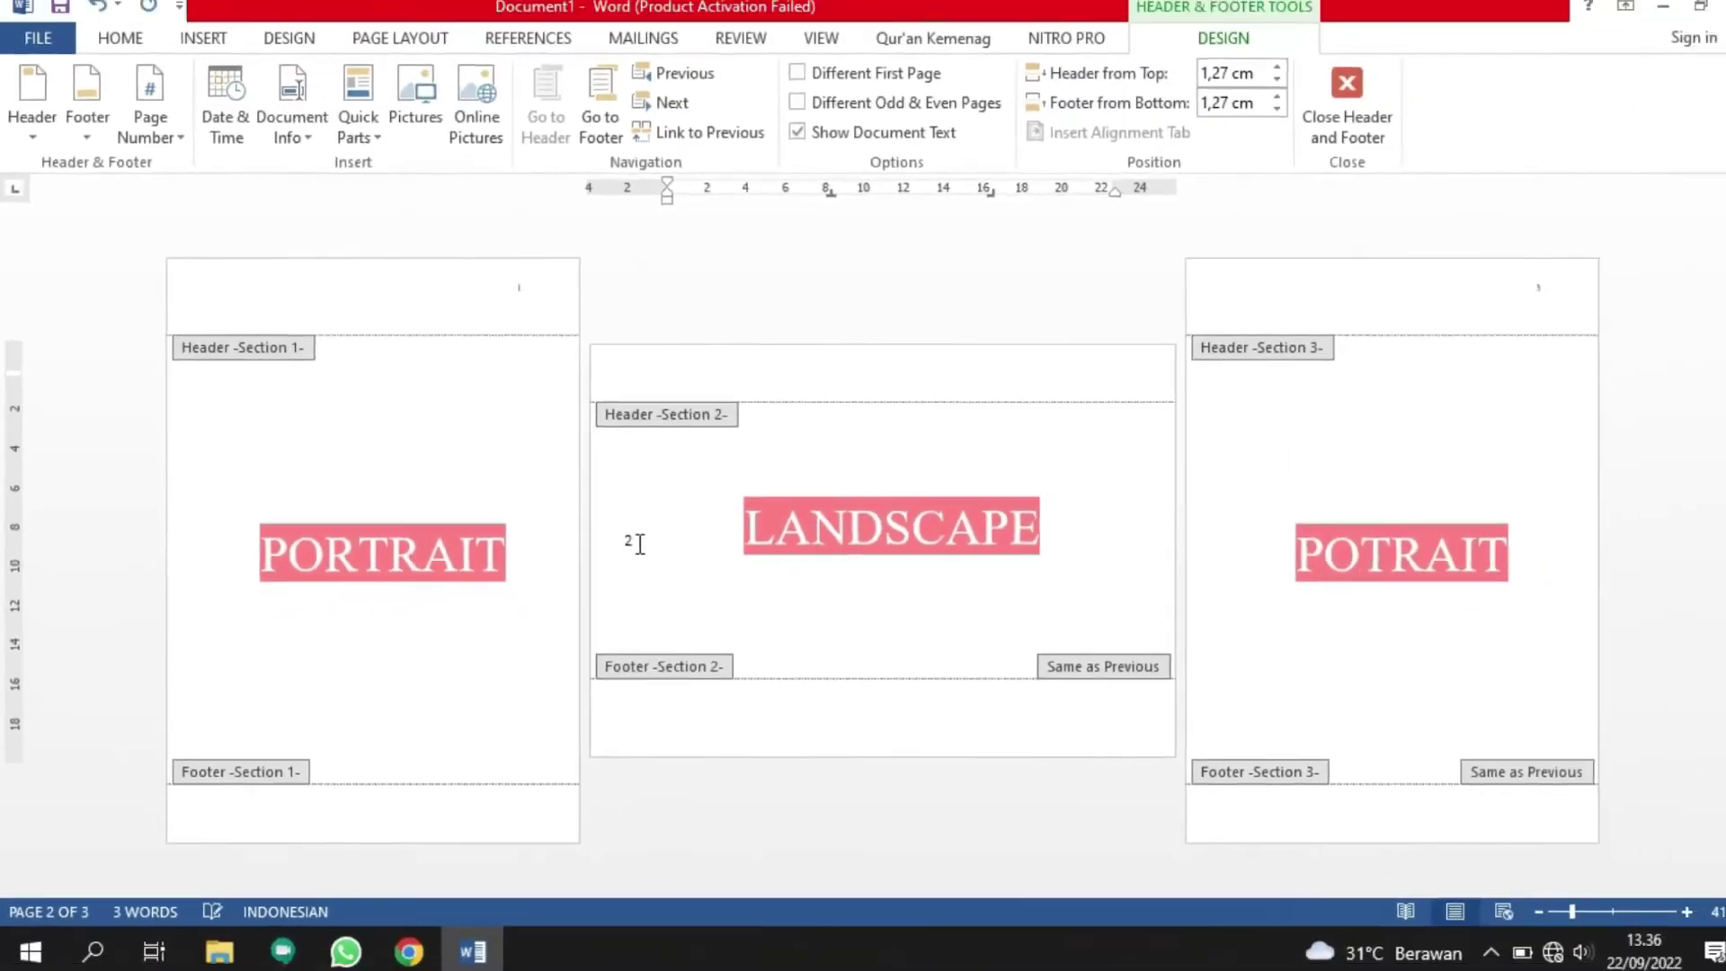
{"action": "left_click", "coordinate": [627, 544]}
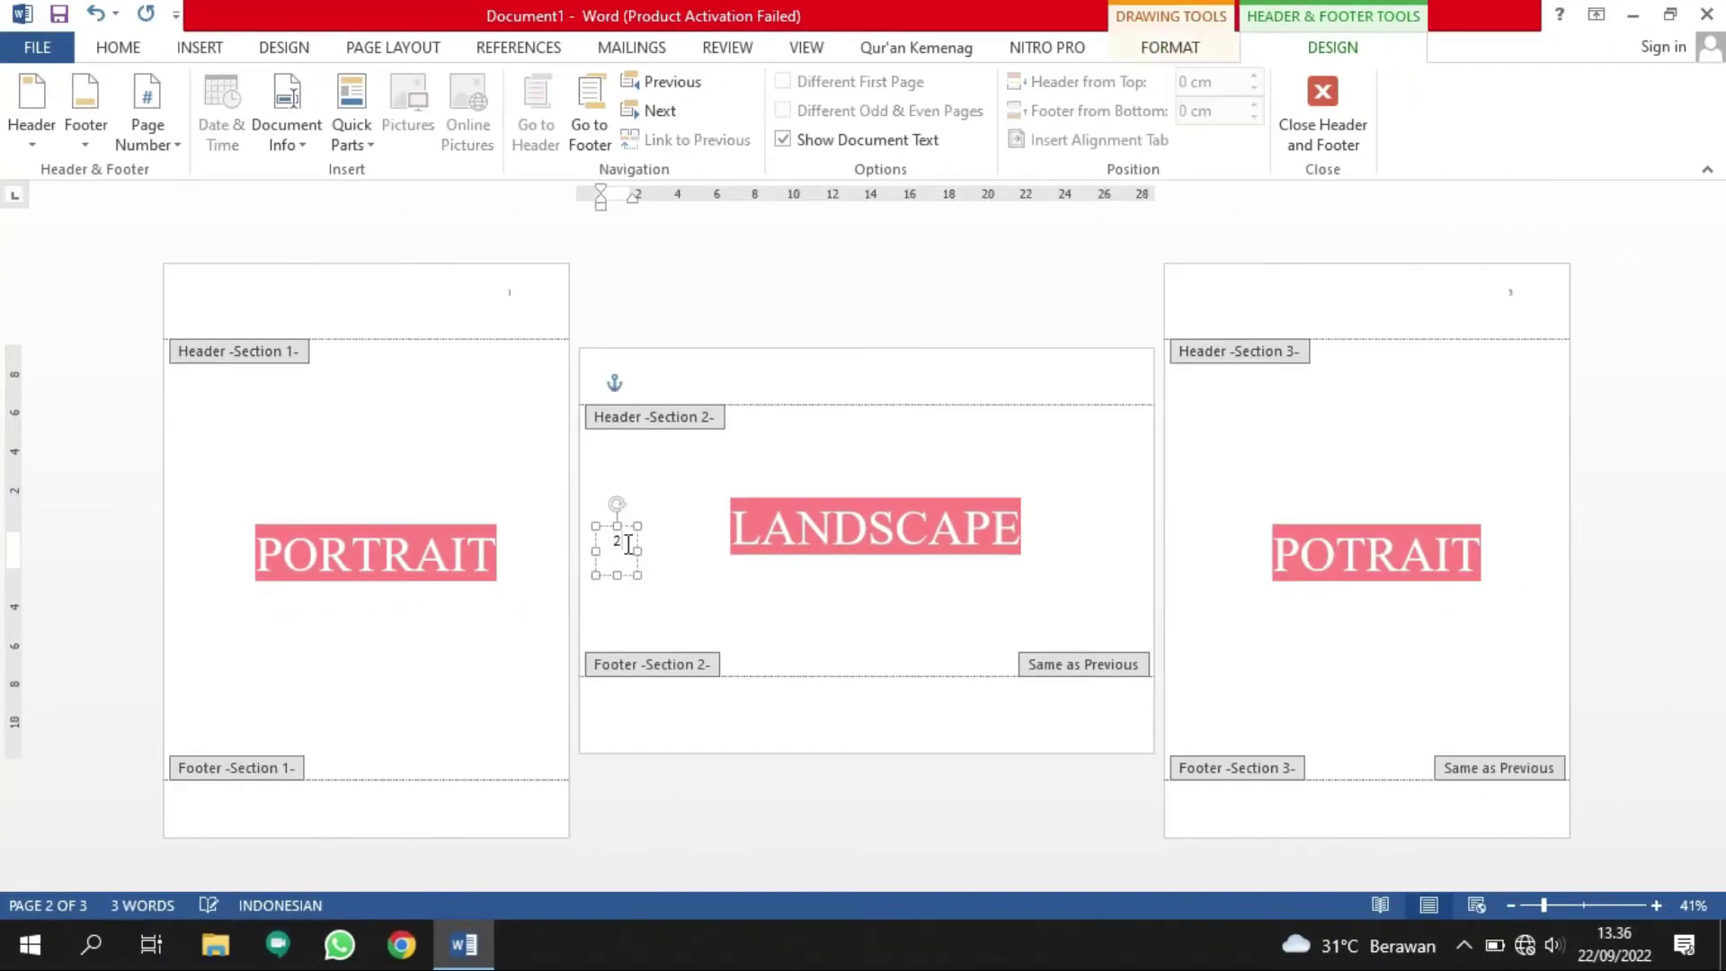
{"action": "left_click_drag", "start_coordinate": [628, 544], "coordinate": [708, 581]}
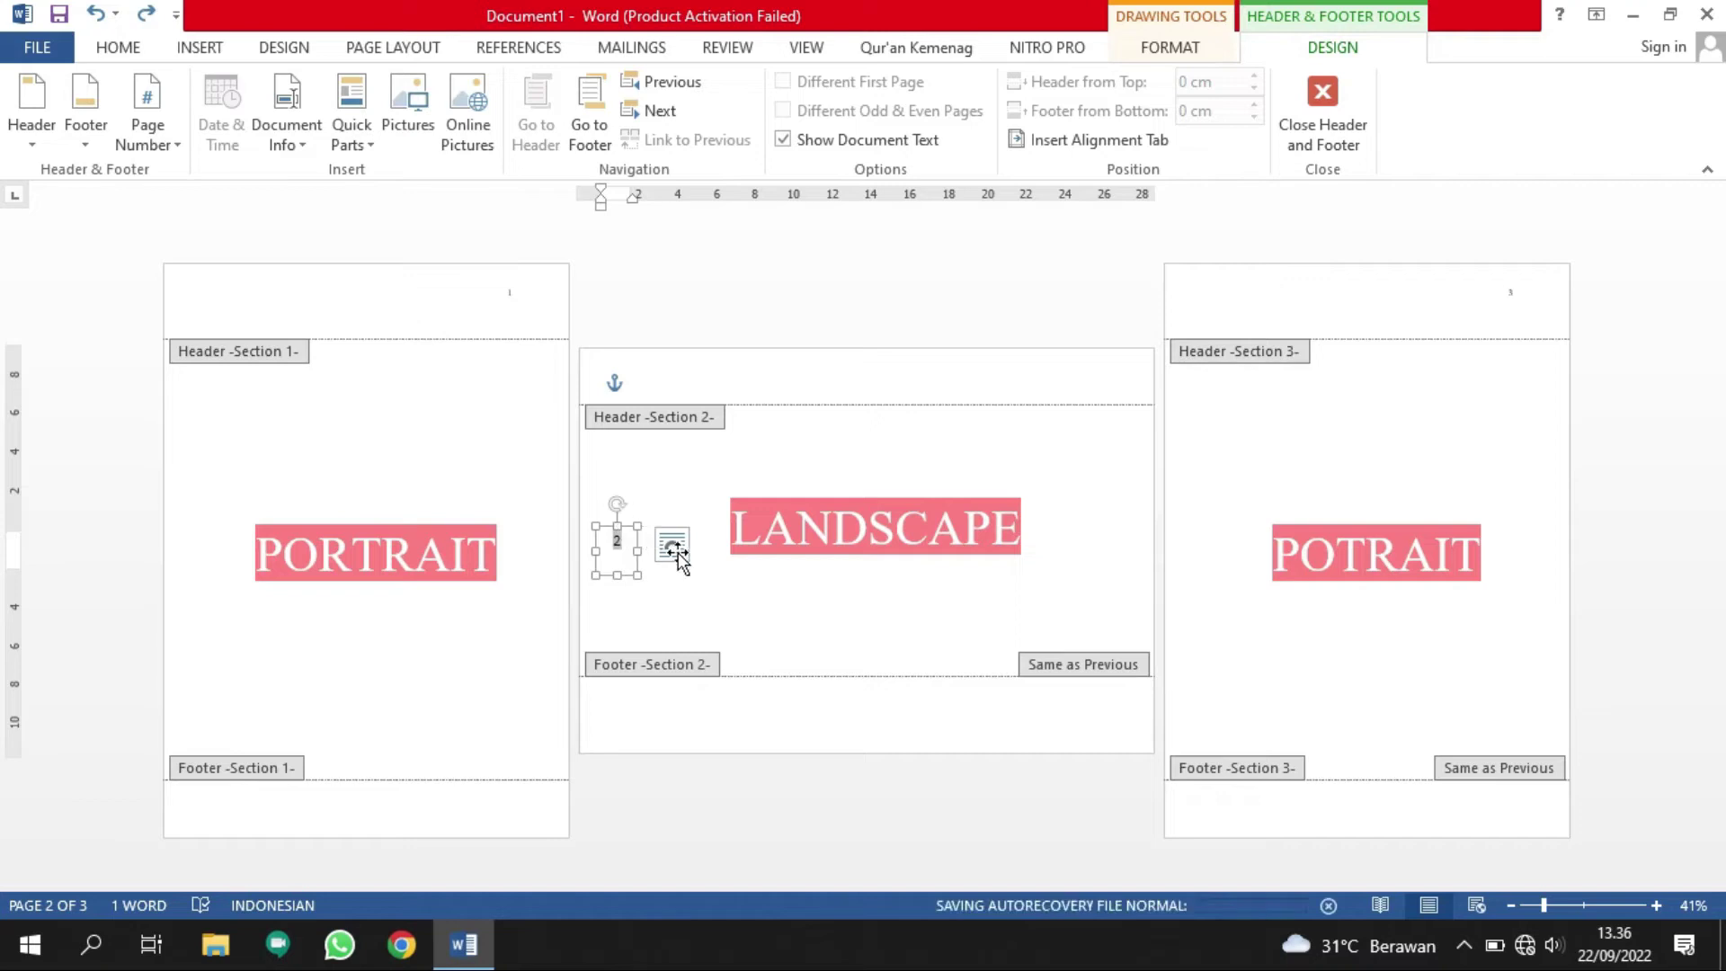
{"action": "left_click_drag", "start_coordinate": [812, 584], "coordinate": [1108, 681]}
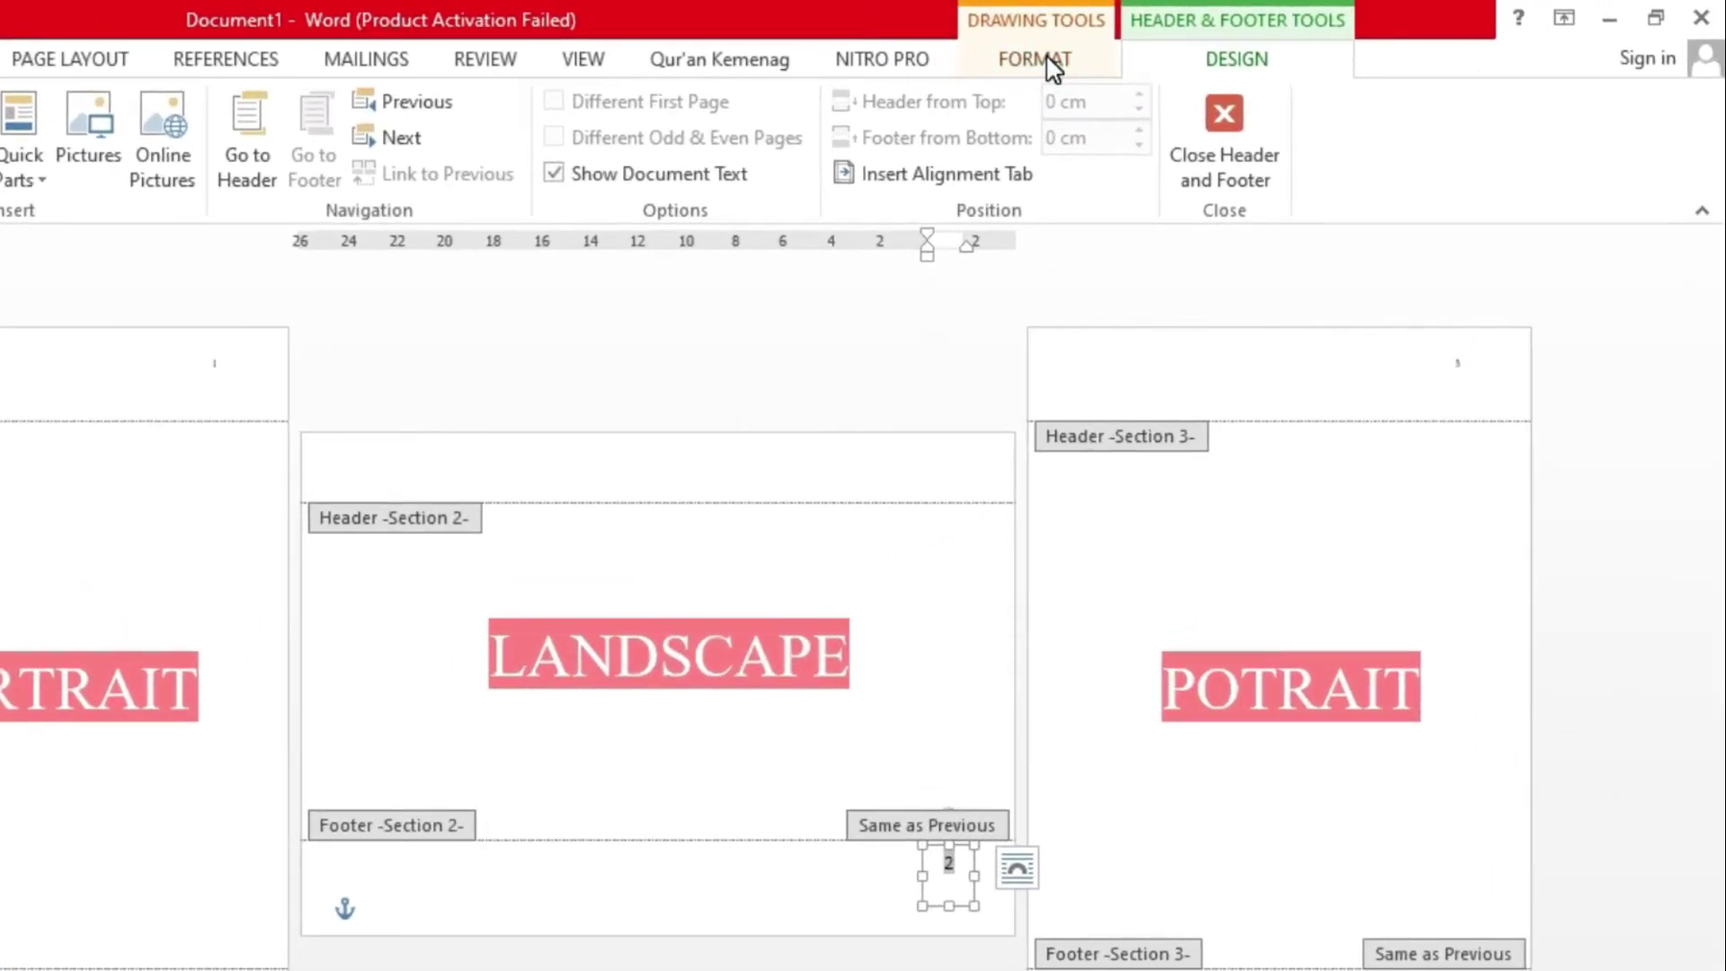
Rotate the landscape page's number 2 text box by 90°.
{"action": "left_click", "coordinate": [1052, 63]}
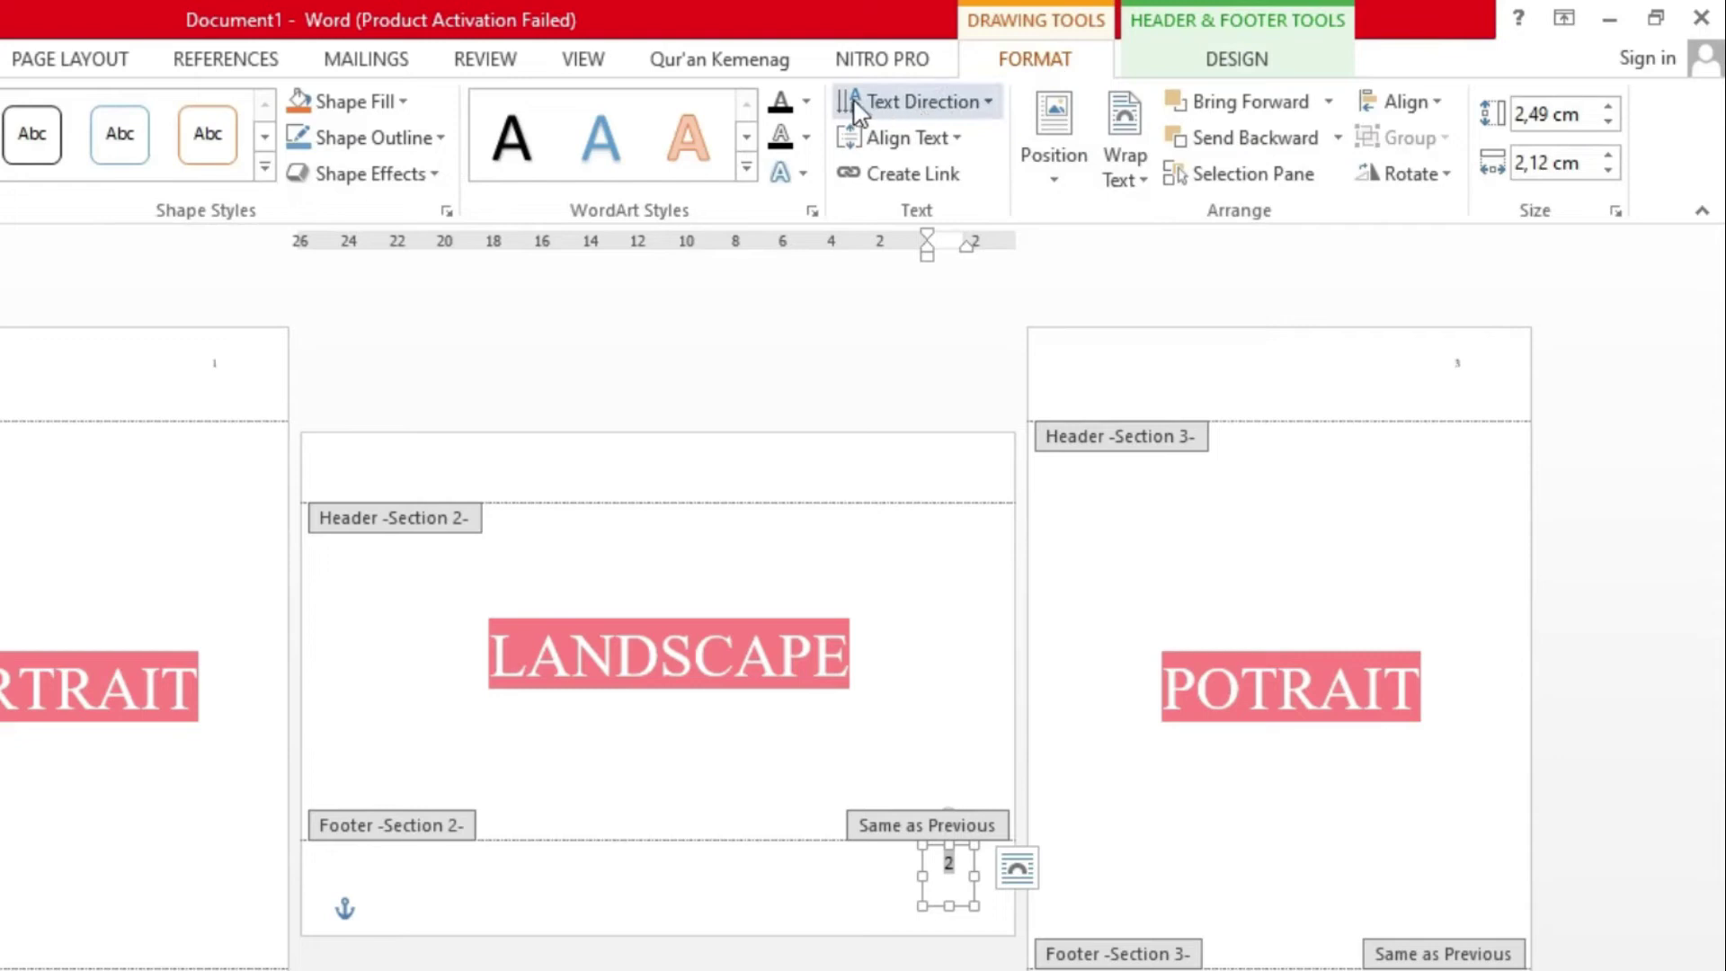
{"action": "left_click", "coordinate": [911, 99]}
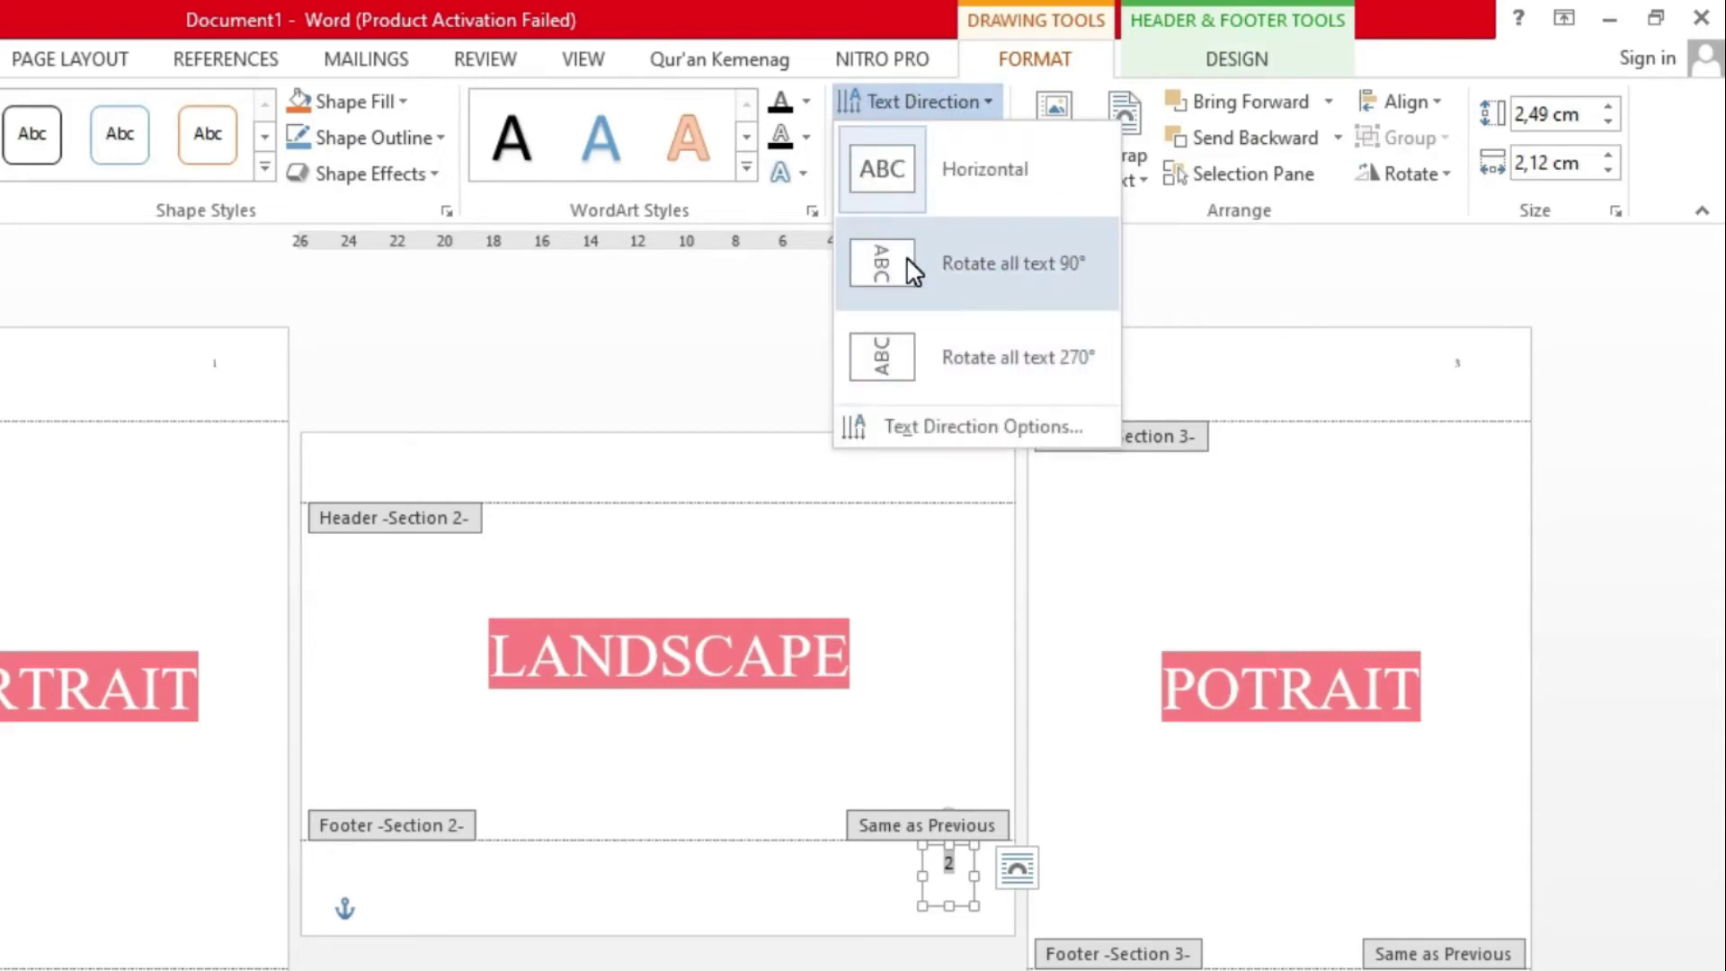
{"action": "left_click", "coordinate": [909, 268]}
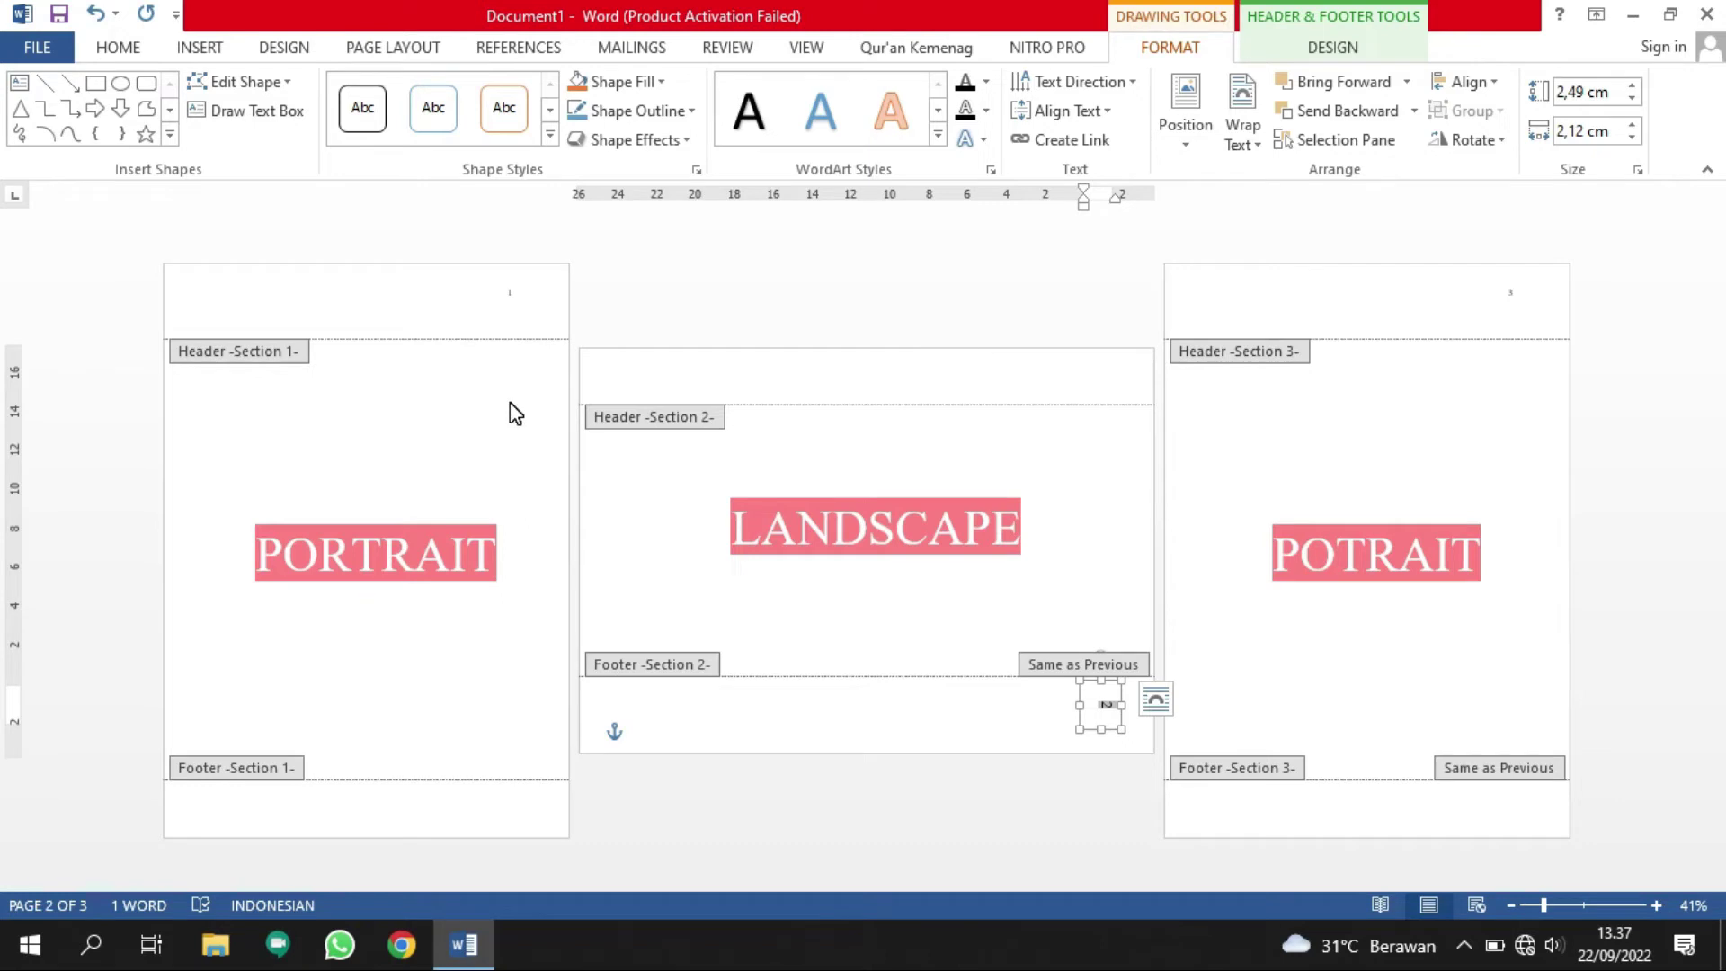
{"action": "left_click", "coordinate": [870, 514]}
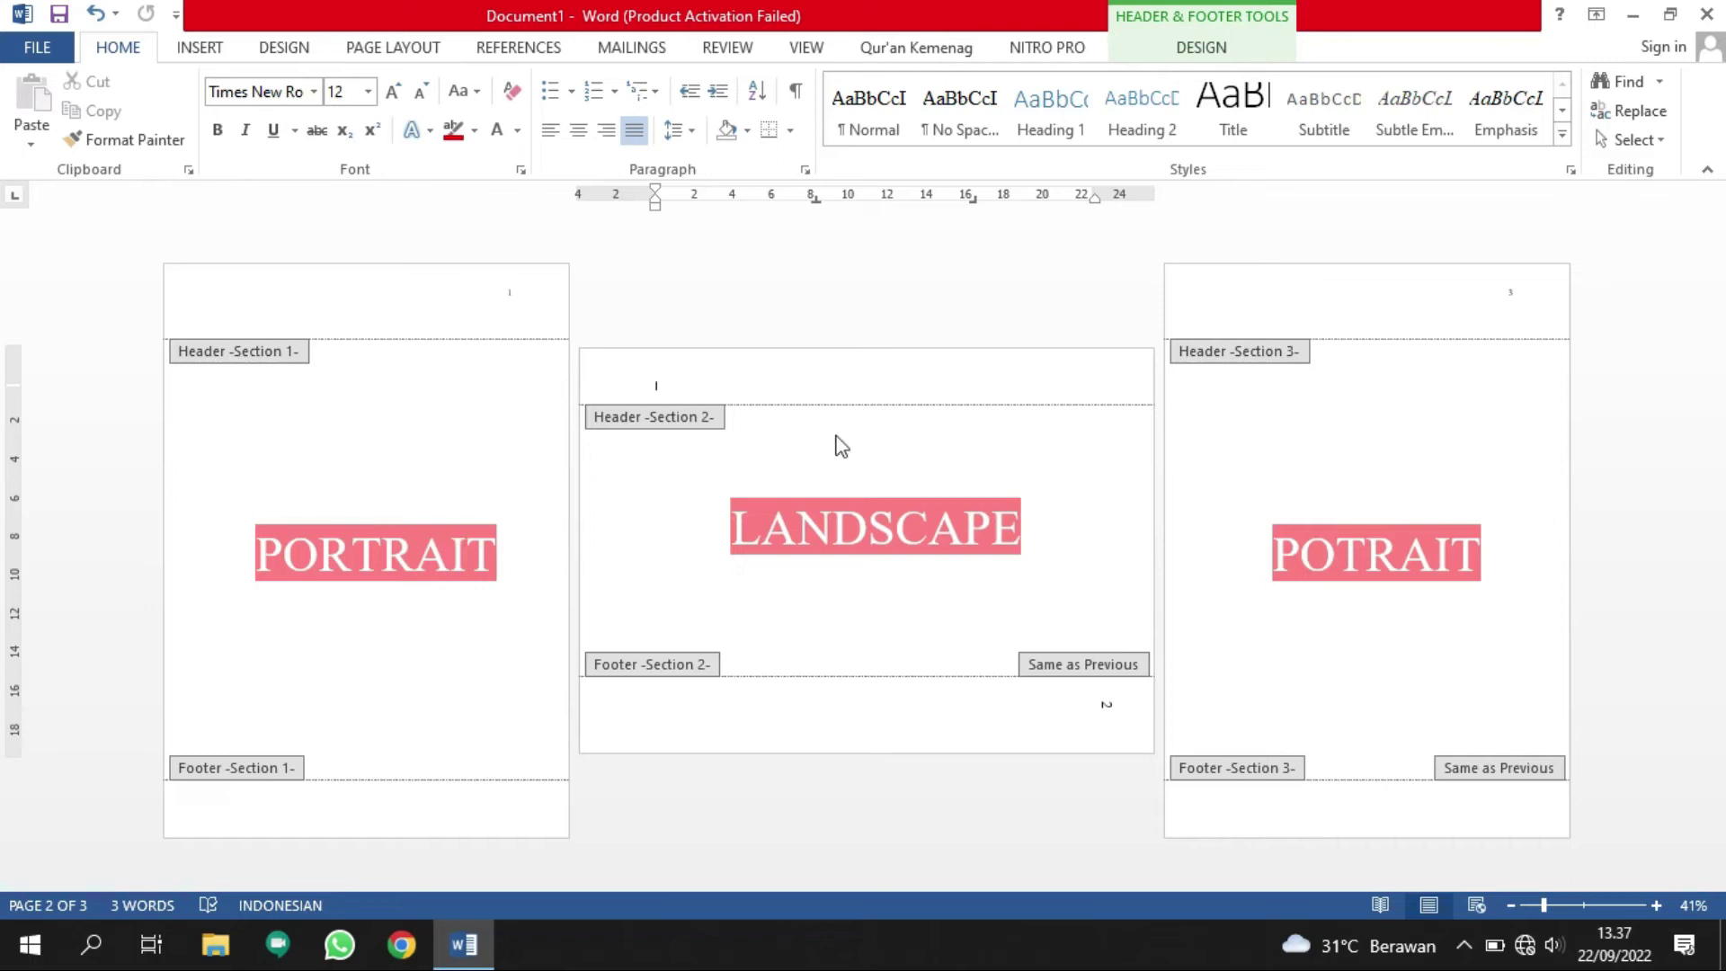
Close header and footer editing and return to the document body.
{"action": "left_click", "coordinate": [1221, 56]}
{"action": "left_click", "coordinate": [1315, 111]}
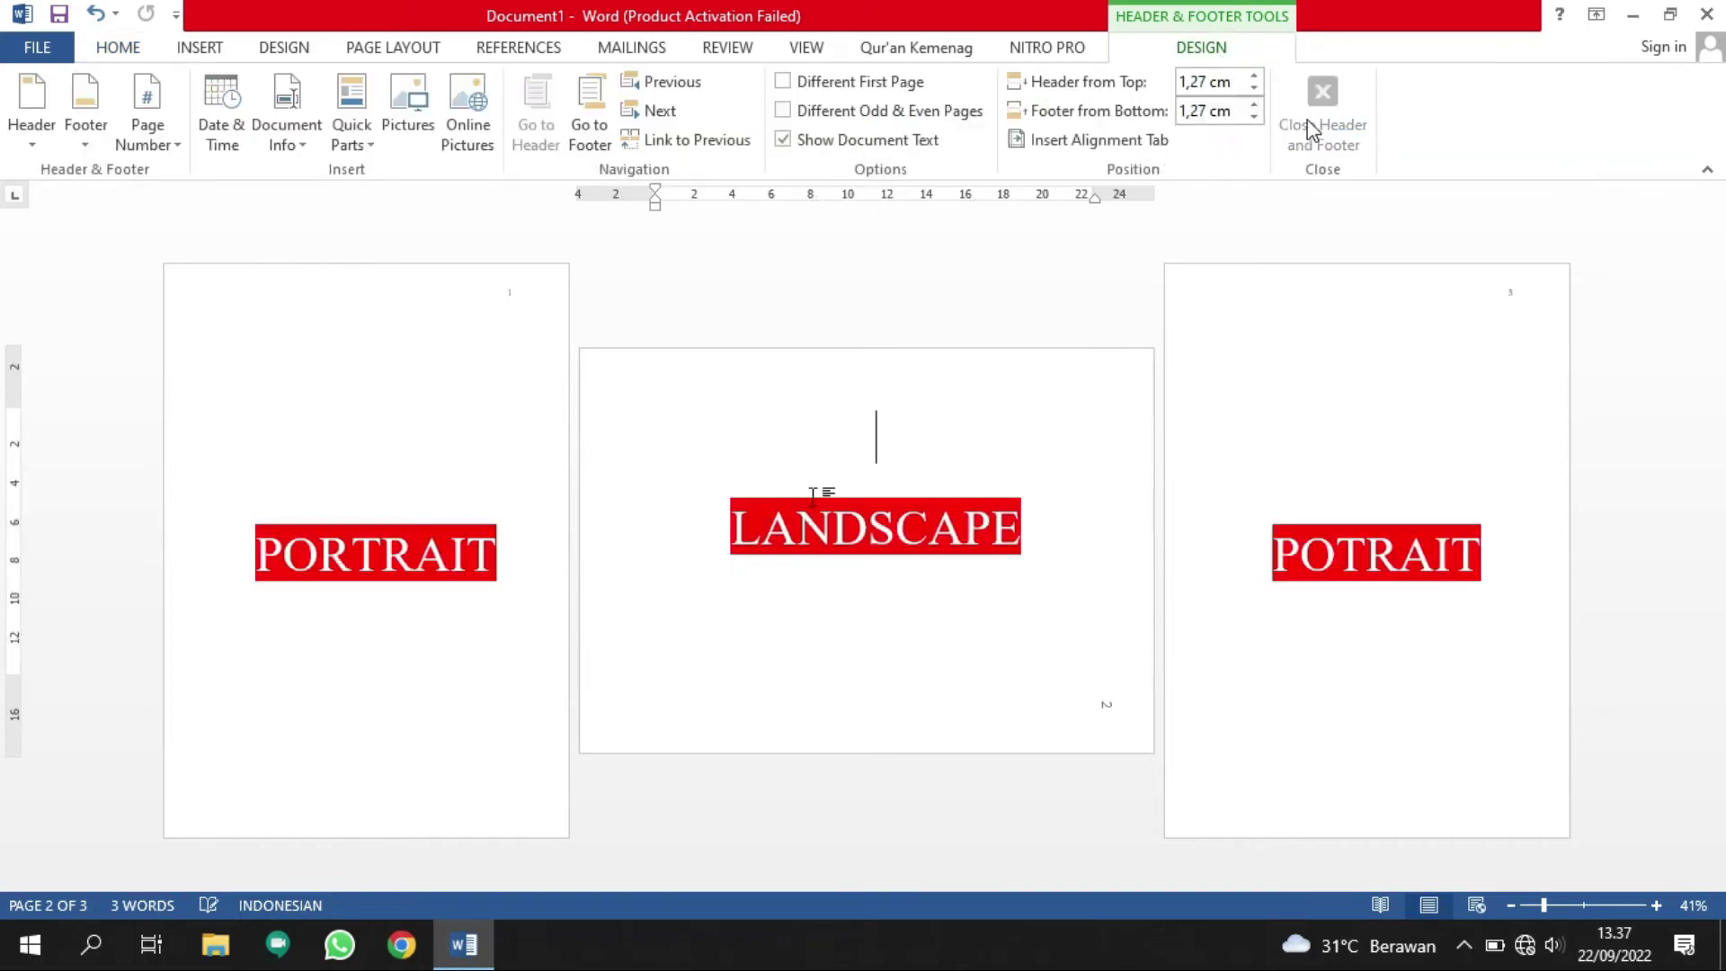
{"action": "left_click", "coordinate": [378, 403]}
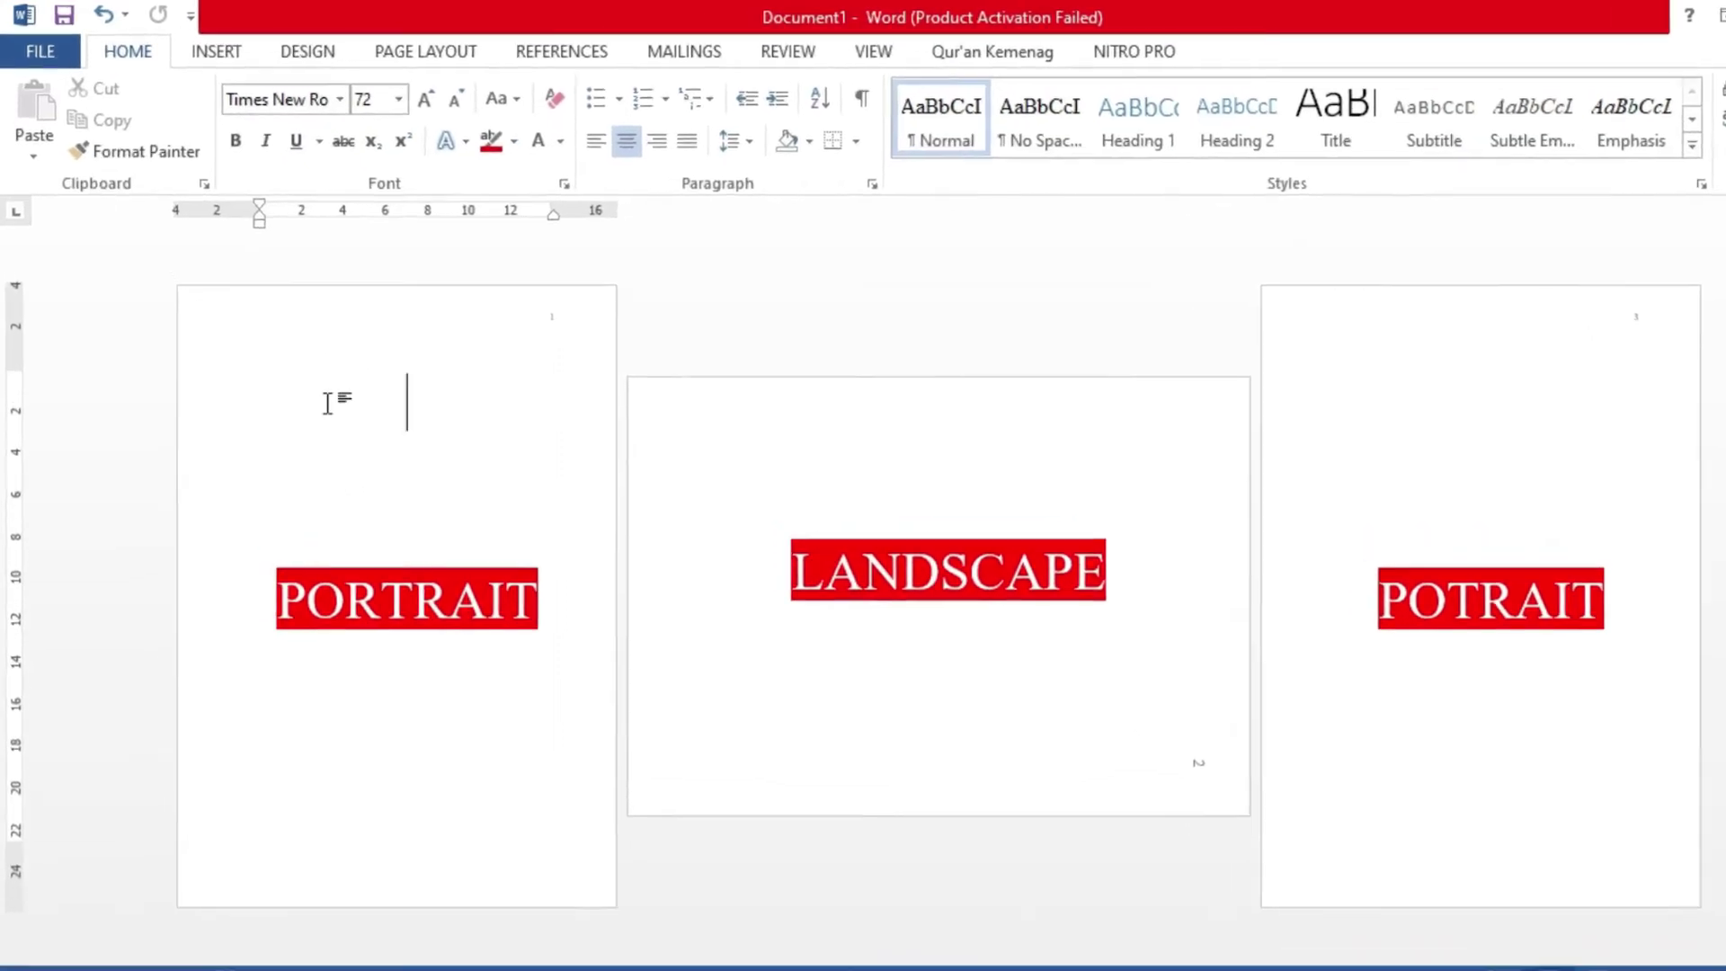
{"action": "left_click", "coordinate": [393, 47]}
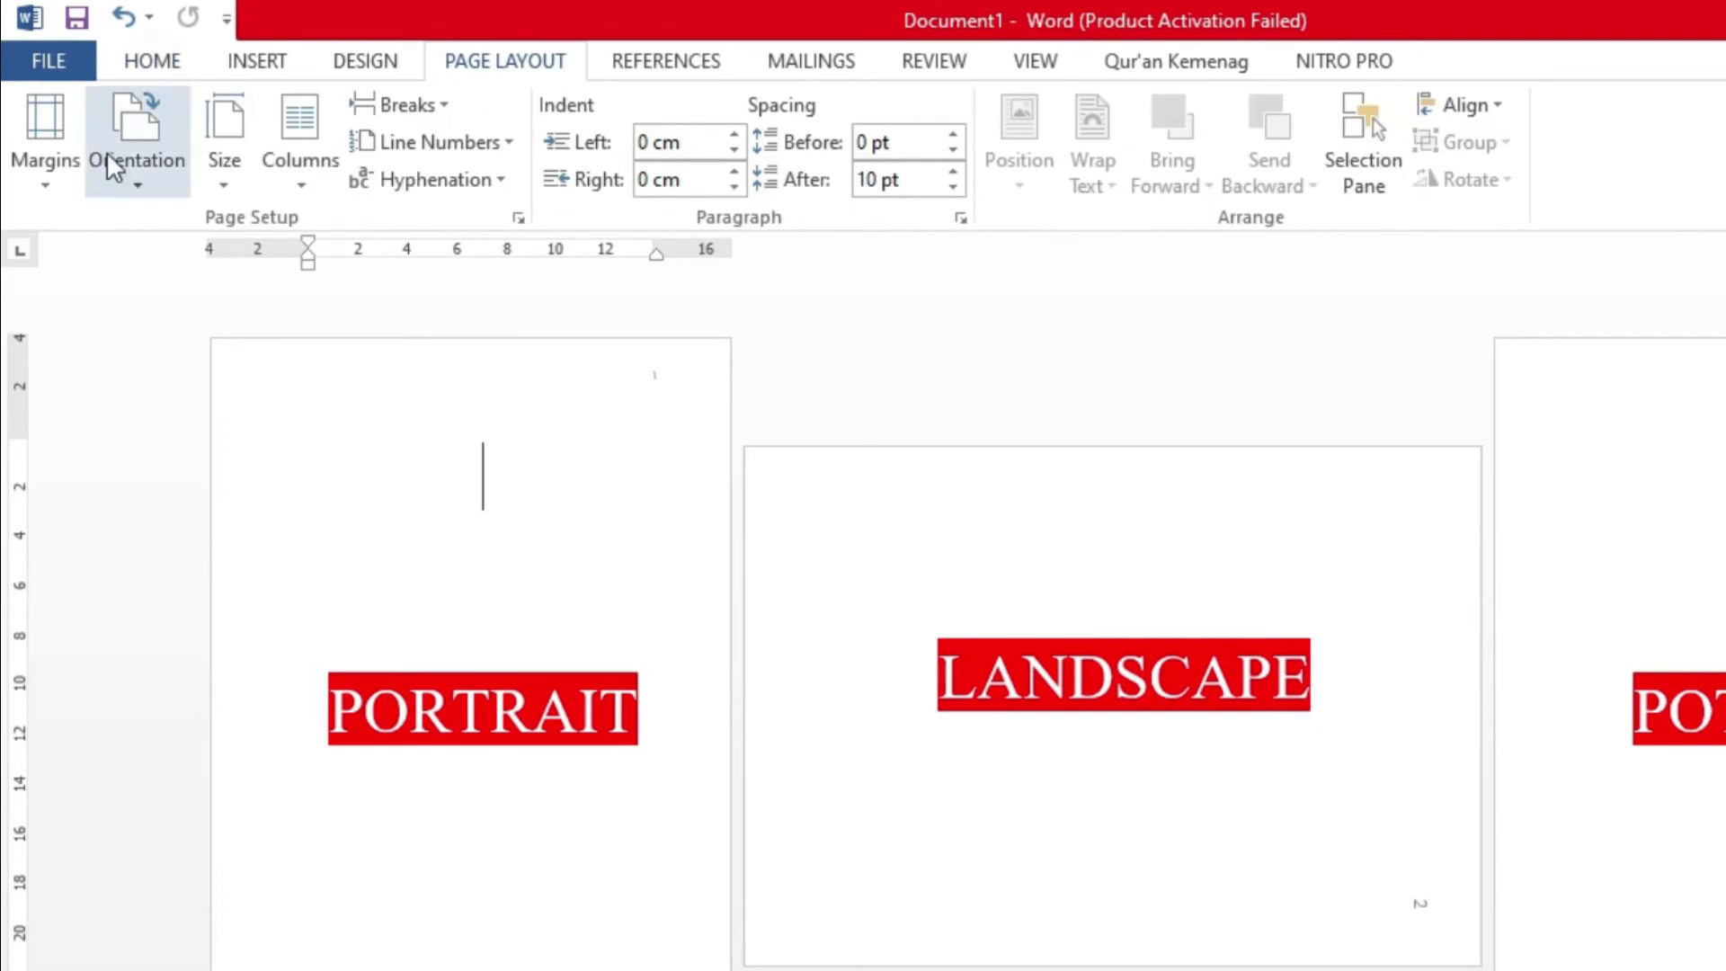
Place the cursor on the landscape page and show the Margins preset list.
{"action": "left_click", "coordinate": [51, 163]}
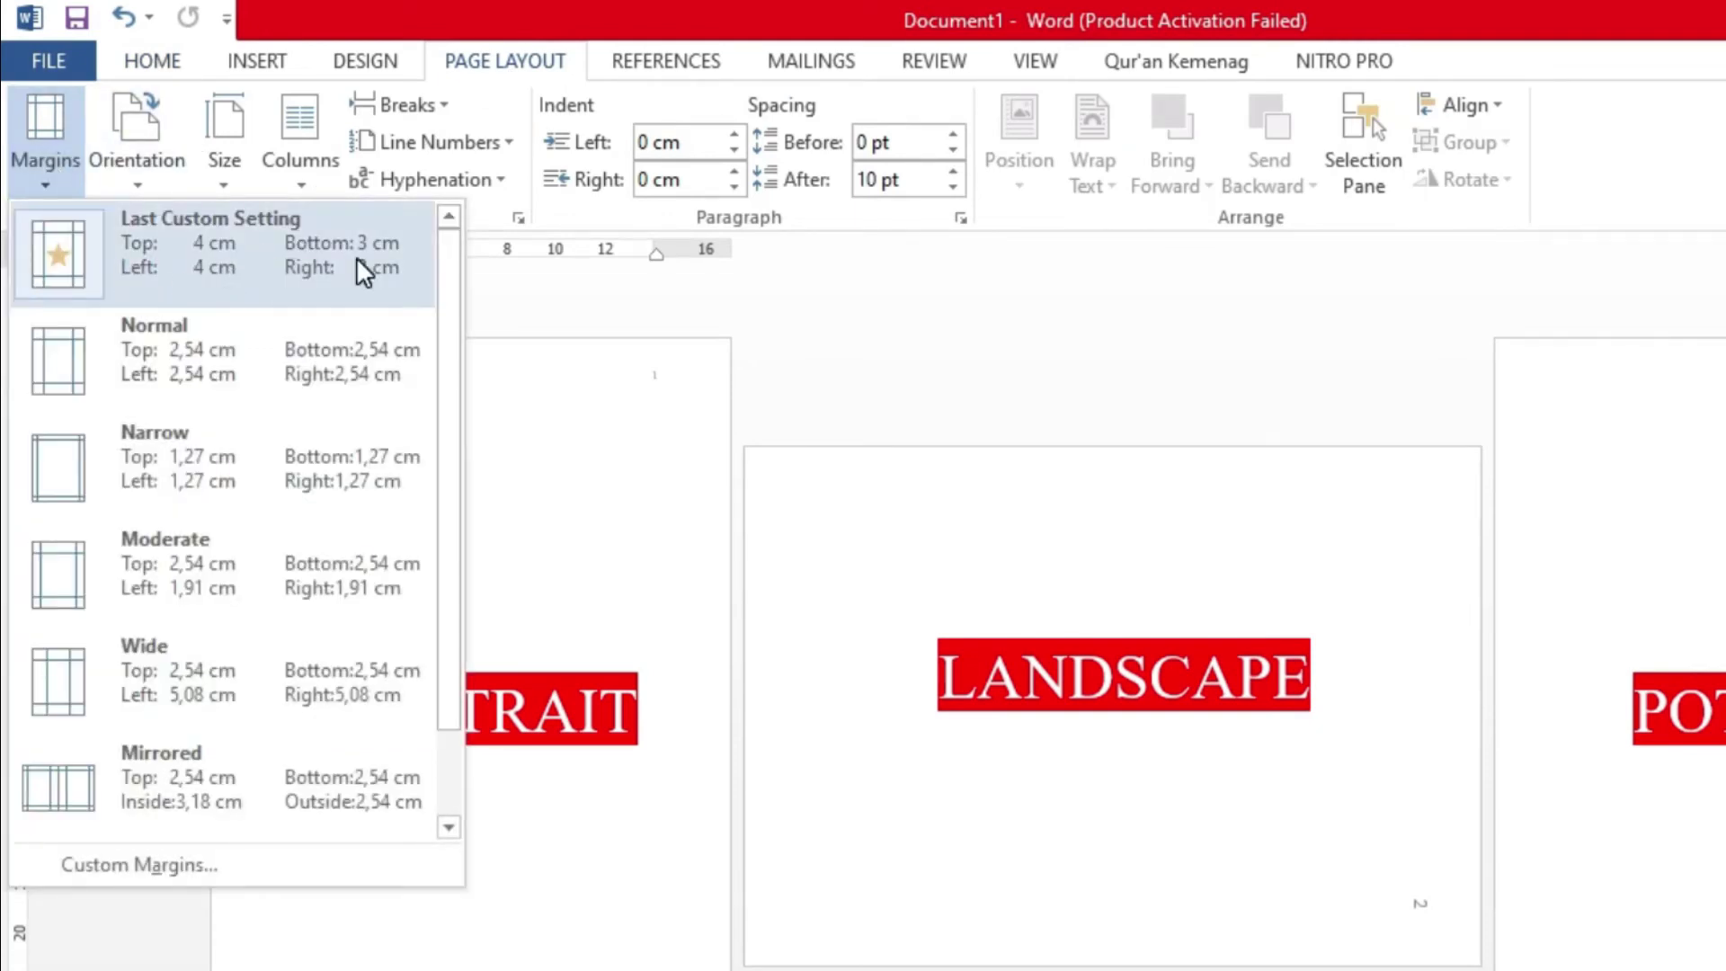
{"action": "left_click", "coordinate": [620, 447]}
{"action": "left_click", "coordinate": [859, 481]}
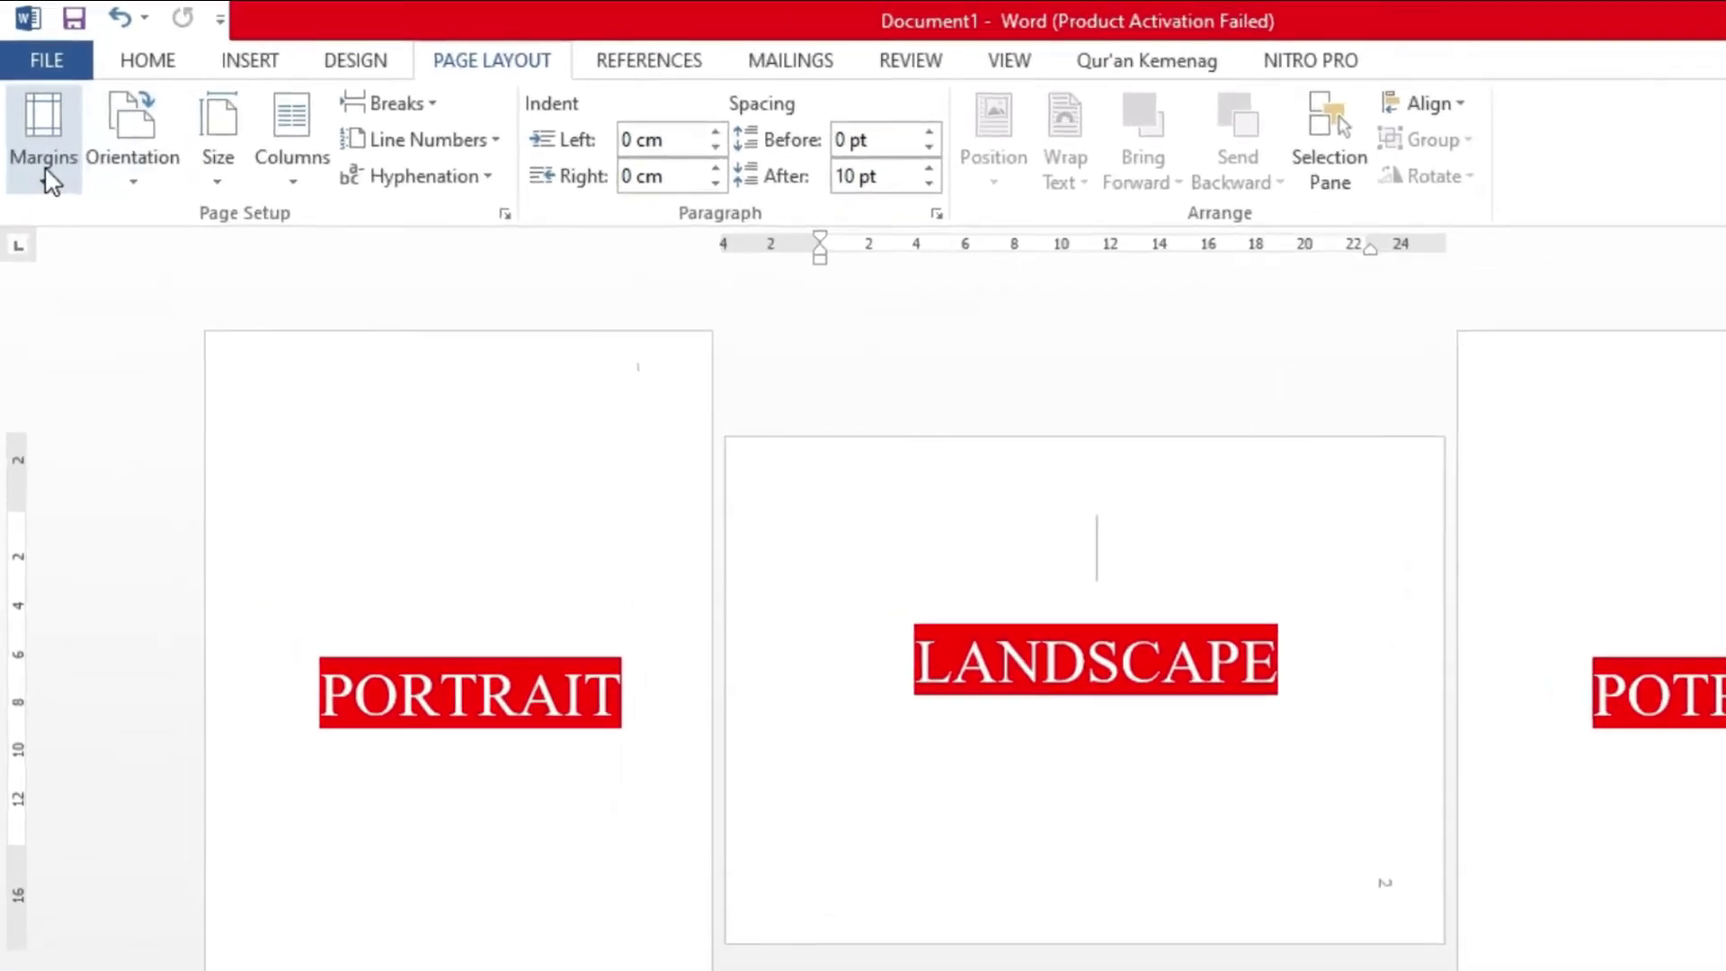
{"action": "left_click", "coordinate": [47, 173]}
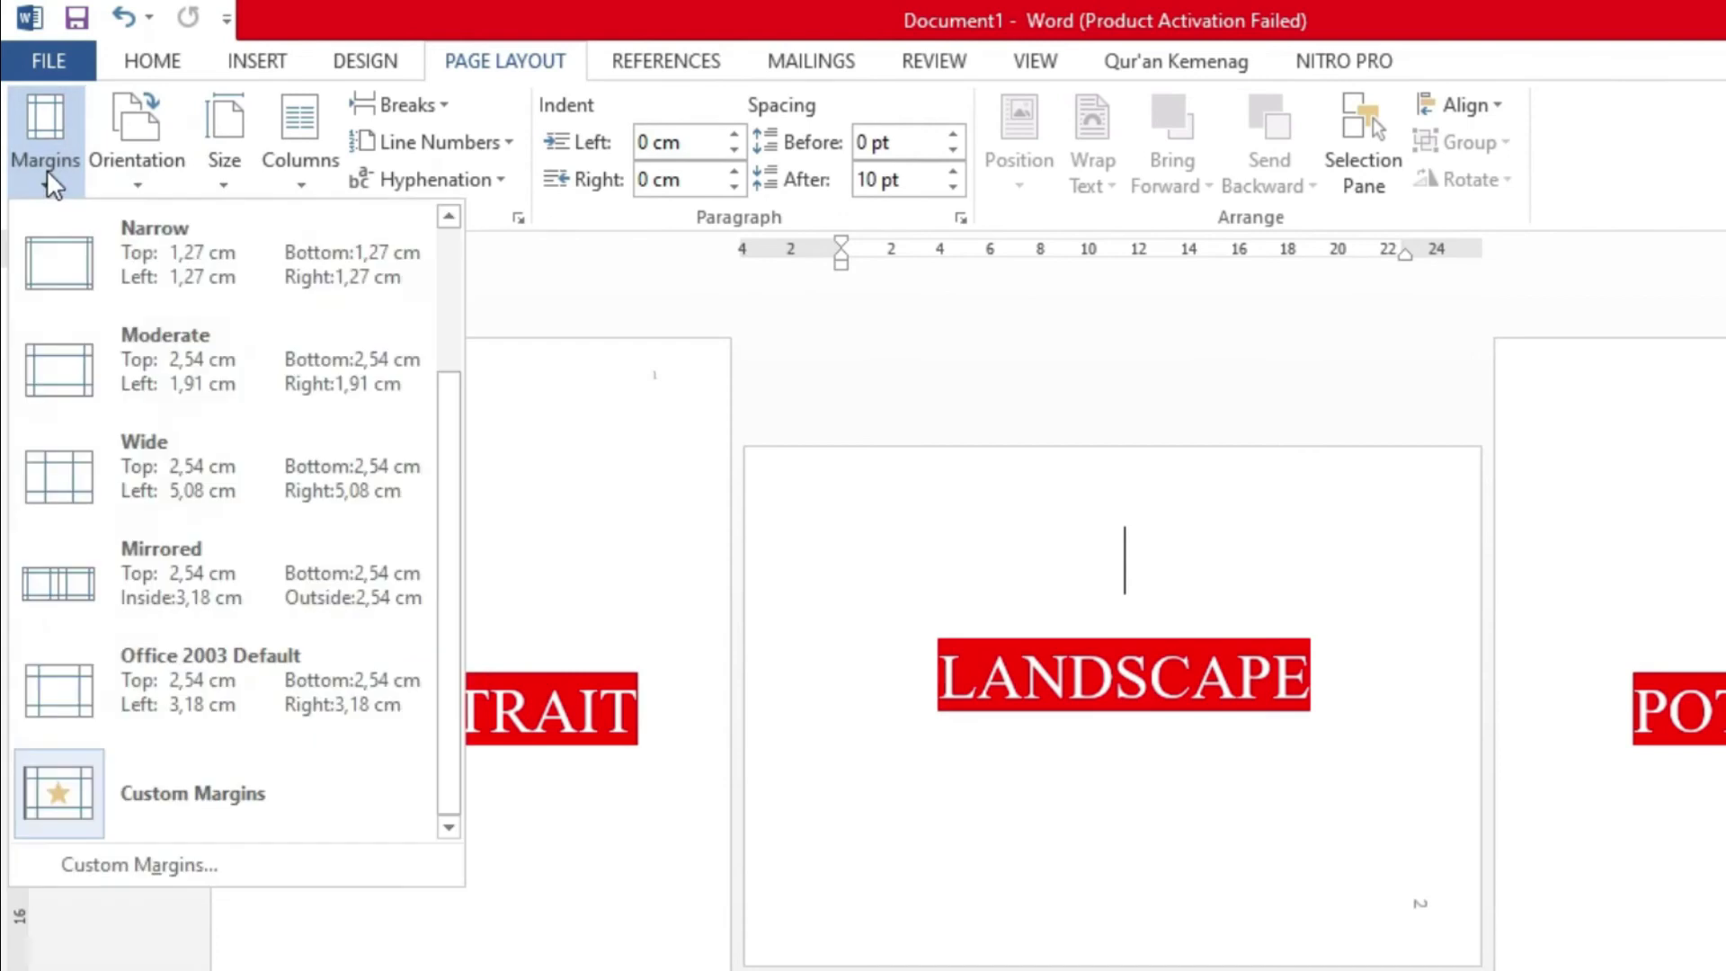
Give the landscape section custom margins: top 4 cm, left 3 cm, bottom 3 cm, right 4 cm.
{"action": "left_click", "coordinate": [109, 861]}
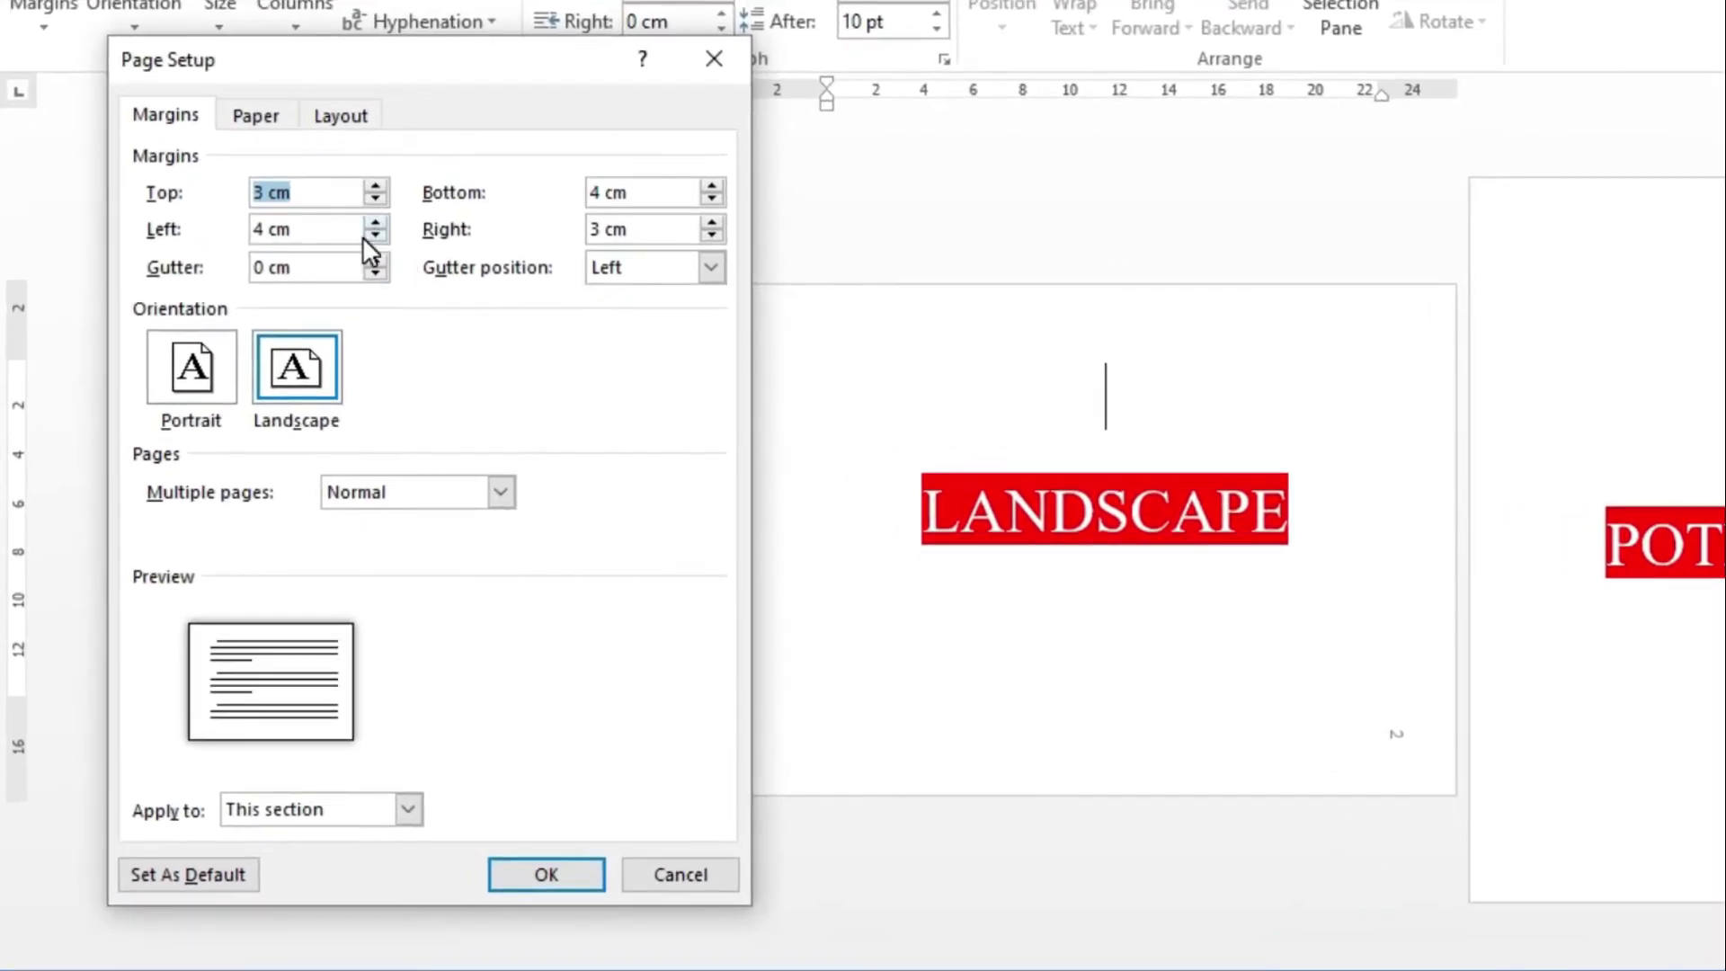
{"action": "left_click", "coordinate": [259, 230]}
{"action": "key", "text": "BackSpace"}
{"action": "type", "text": "3"}
{"action": "double_click", "coordinate": [267, 192]}
{"action": "type", "text": "4"}
{"action": "left_click", "coordinate": [597, 192]}
{"action": "double_click", "coordinate": [597, 193]}
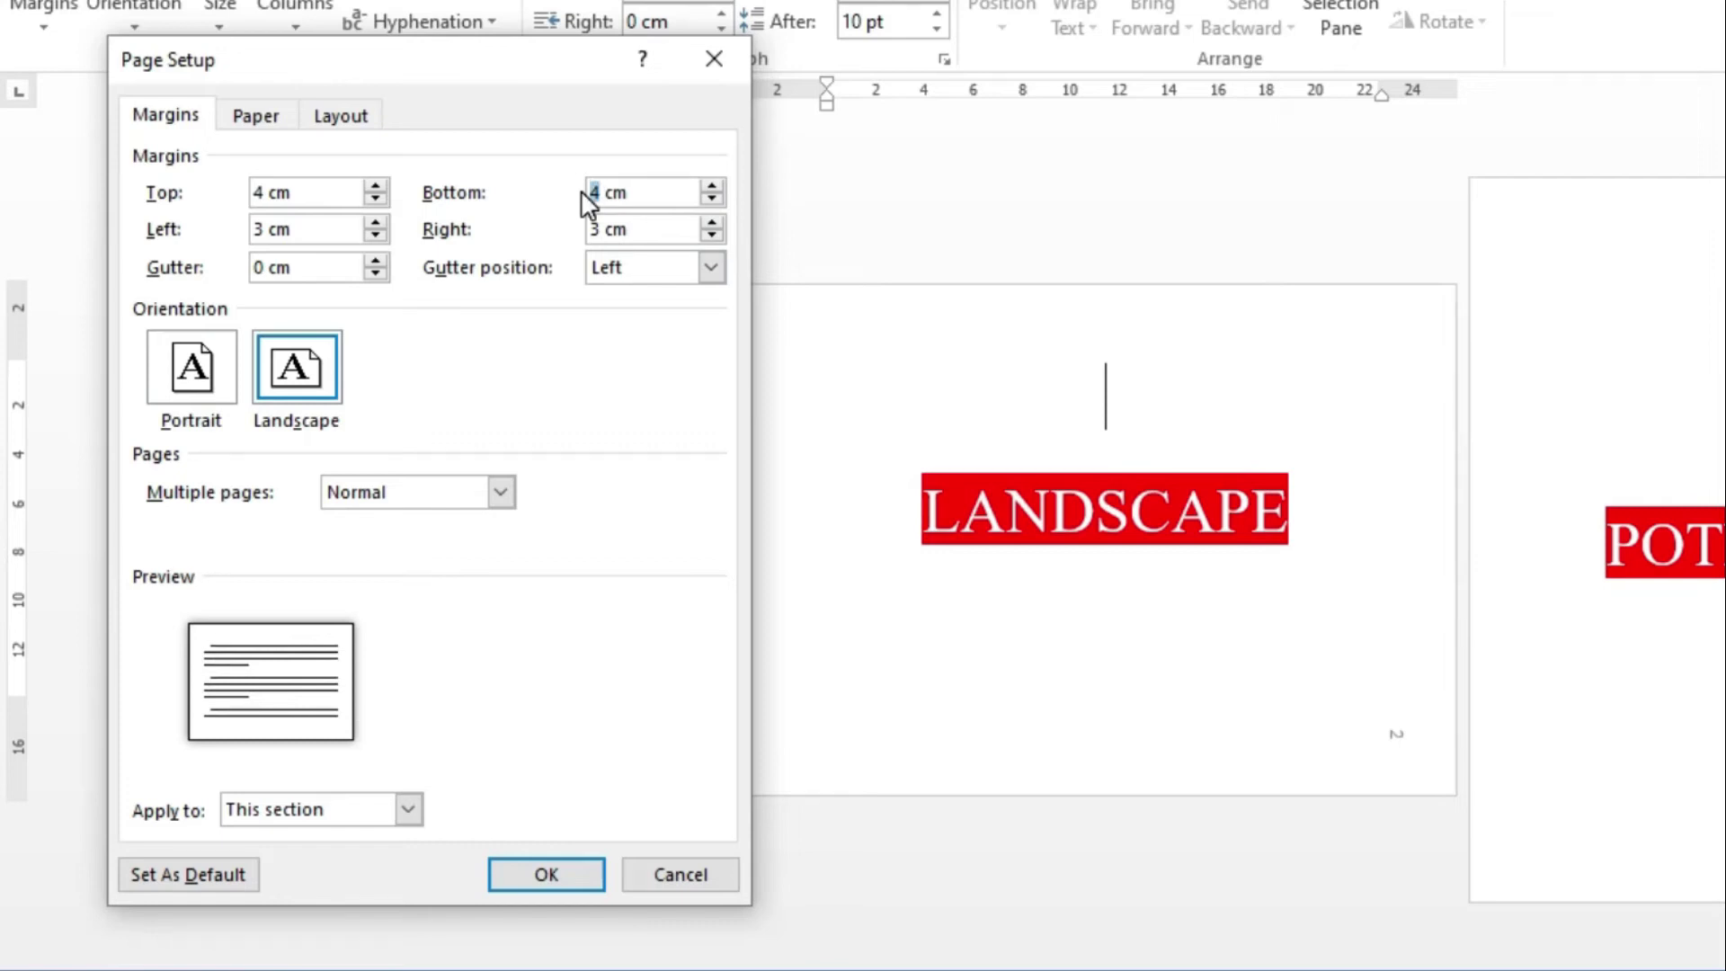
{"action": "type", "text": "3"}
{"action": "double_click", "coordinate": [596, 228]}
{"action": "type", "text": "4"}
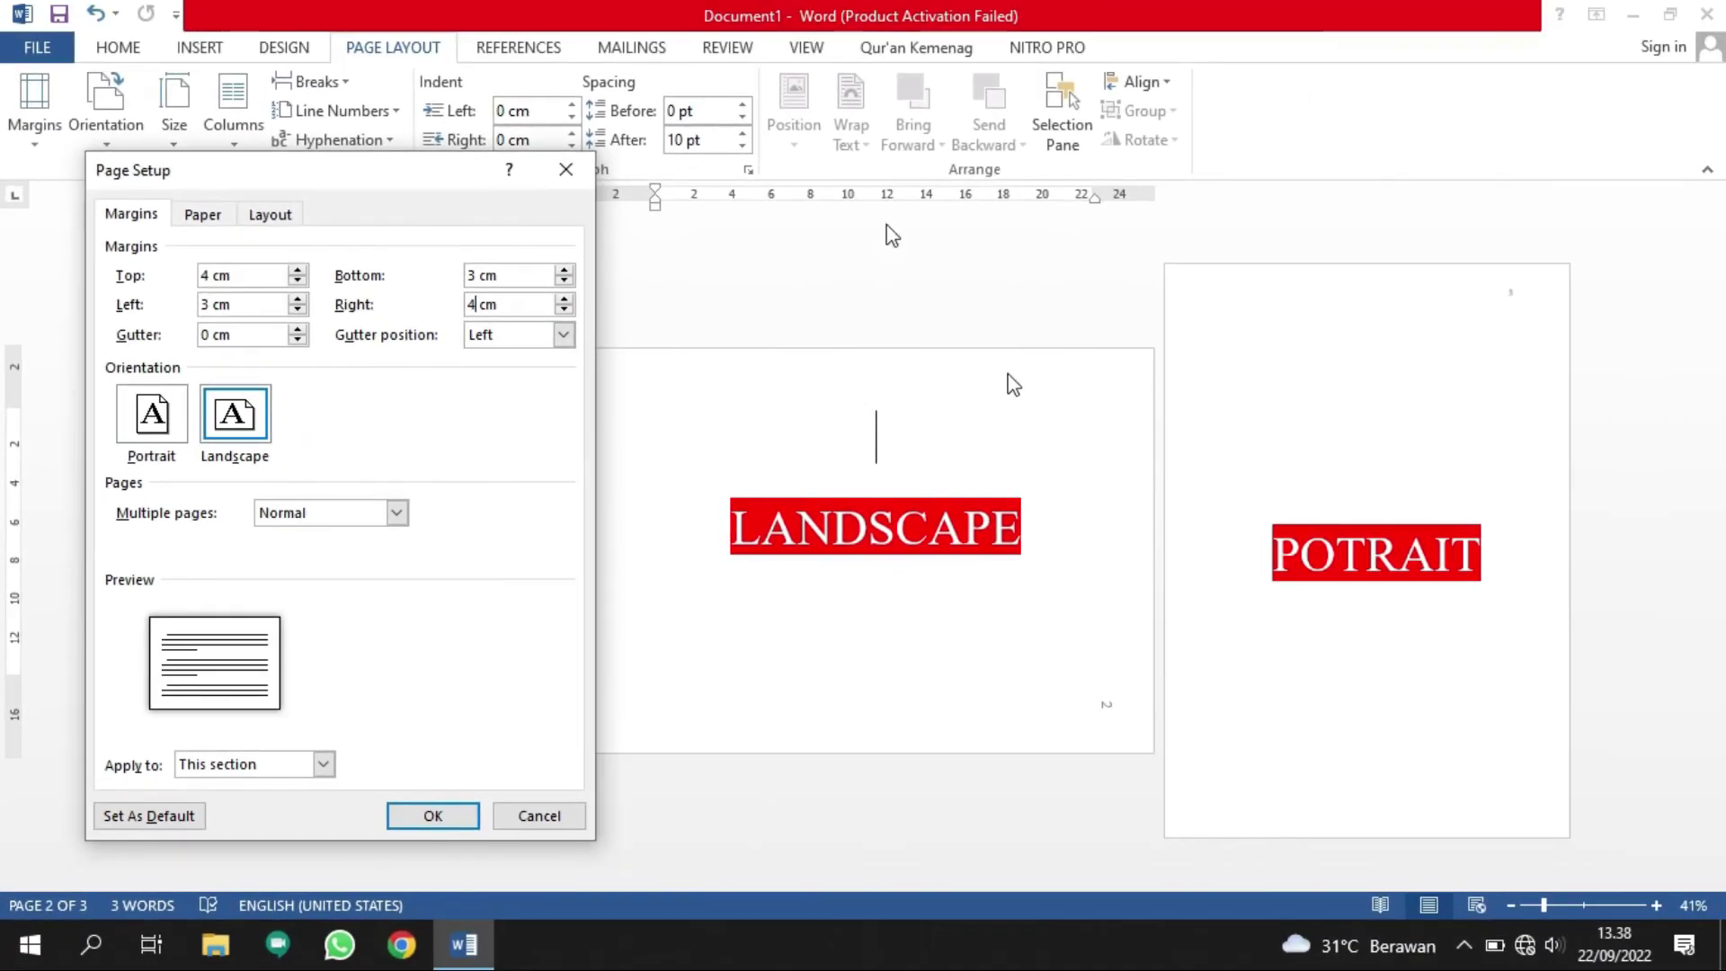
{"action": "left_click", "coordinate": [436, 827]}
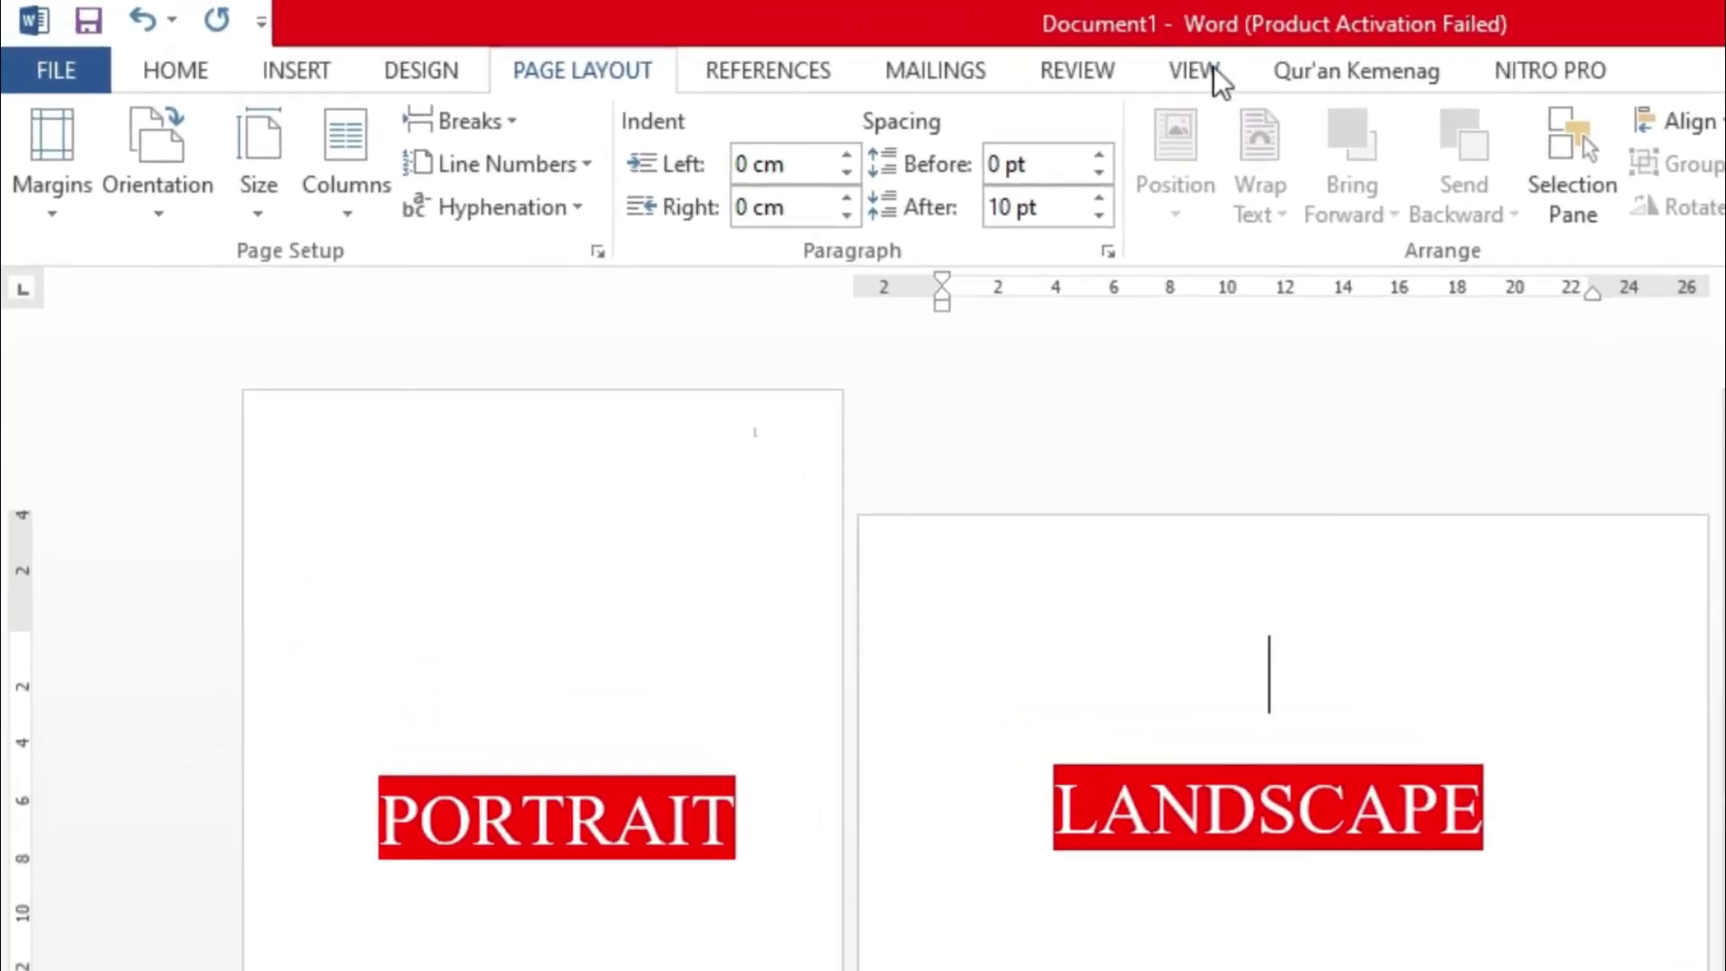
Turn on Gridlines from the View tab and place the cursor on the landscape page.
{"action": "left_click", "coordinate": [1194, 70]}
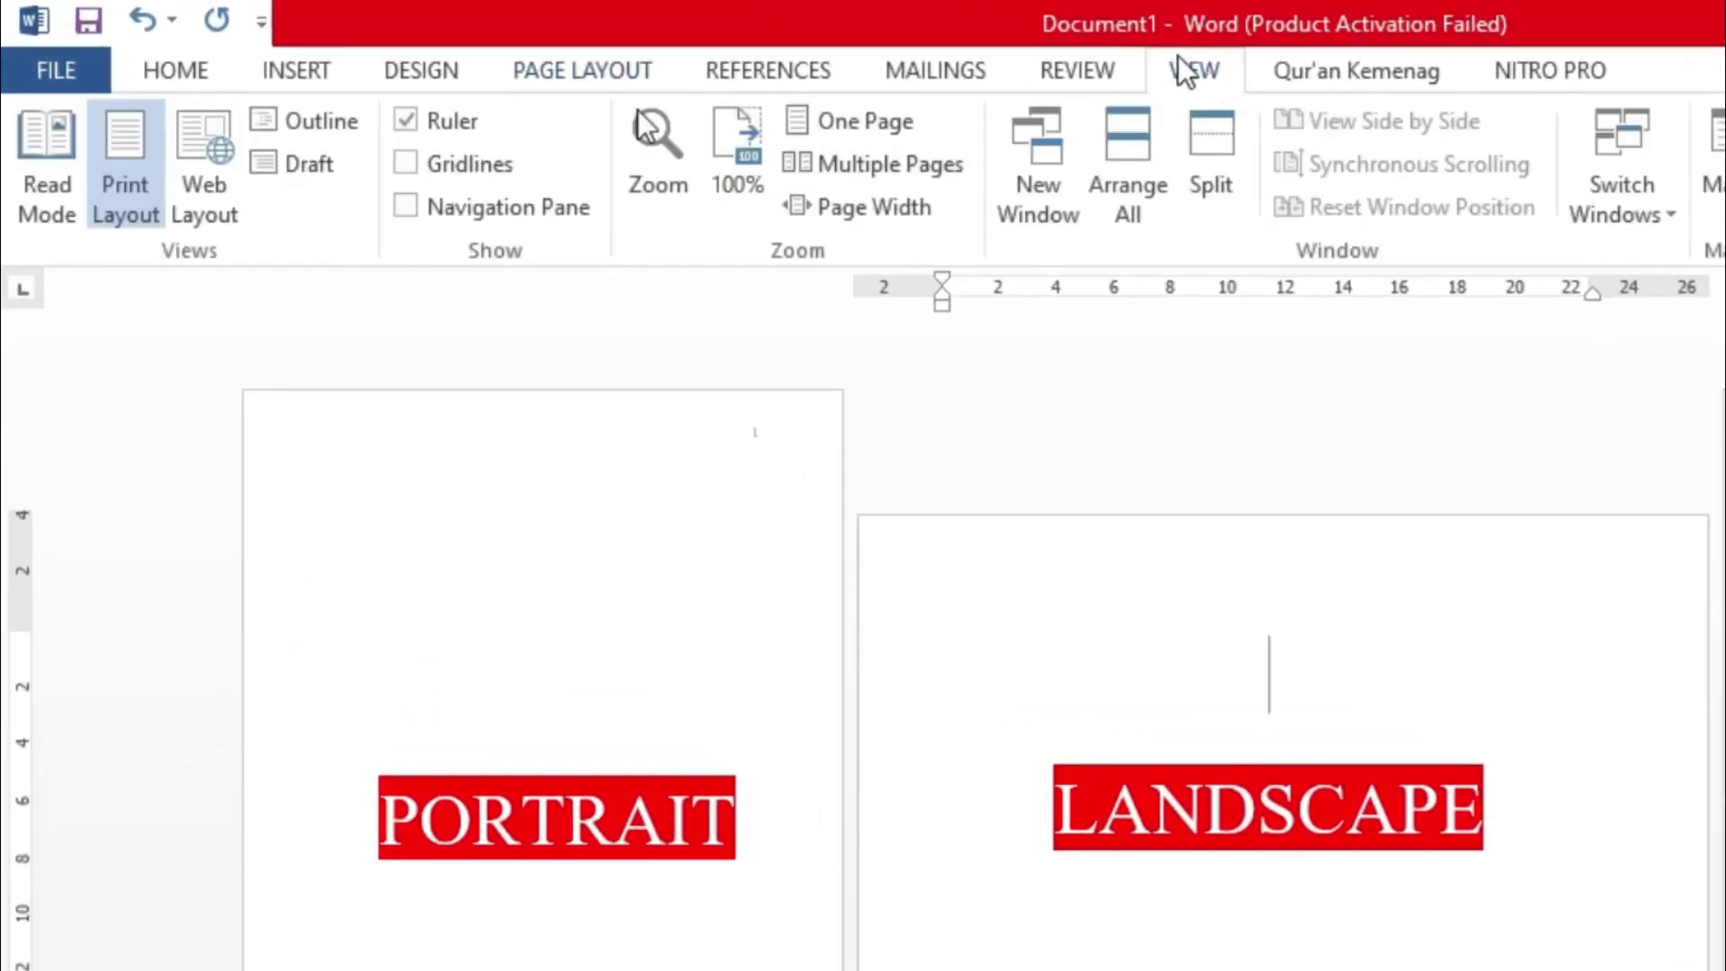
{"action": "left_click", "coordinate": [421, 169]}
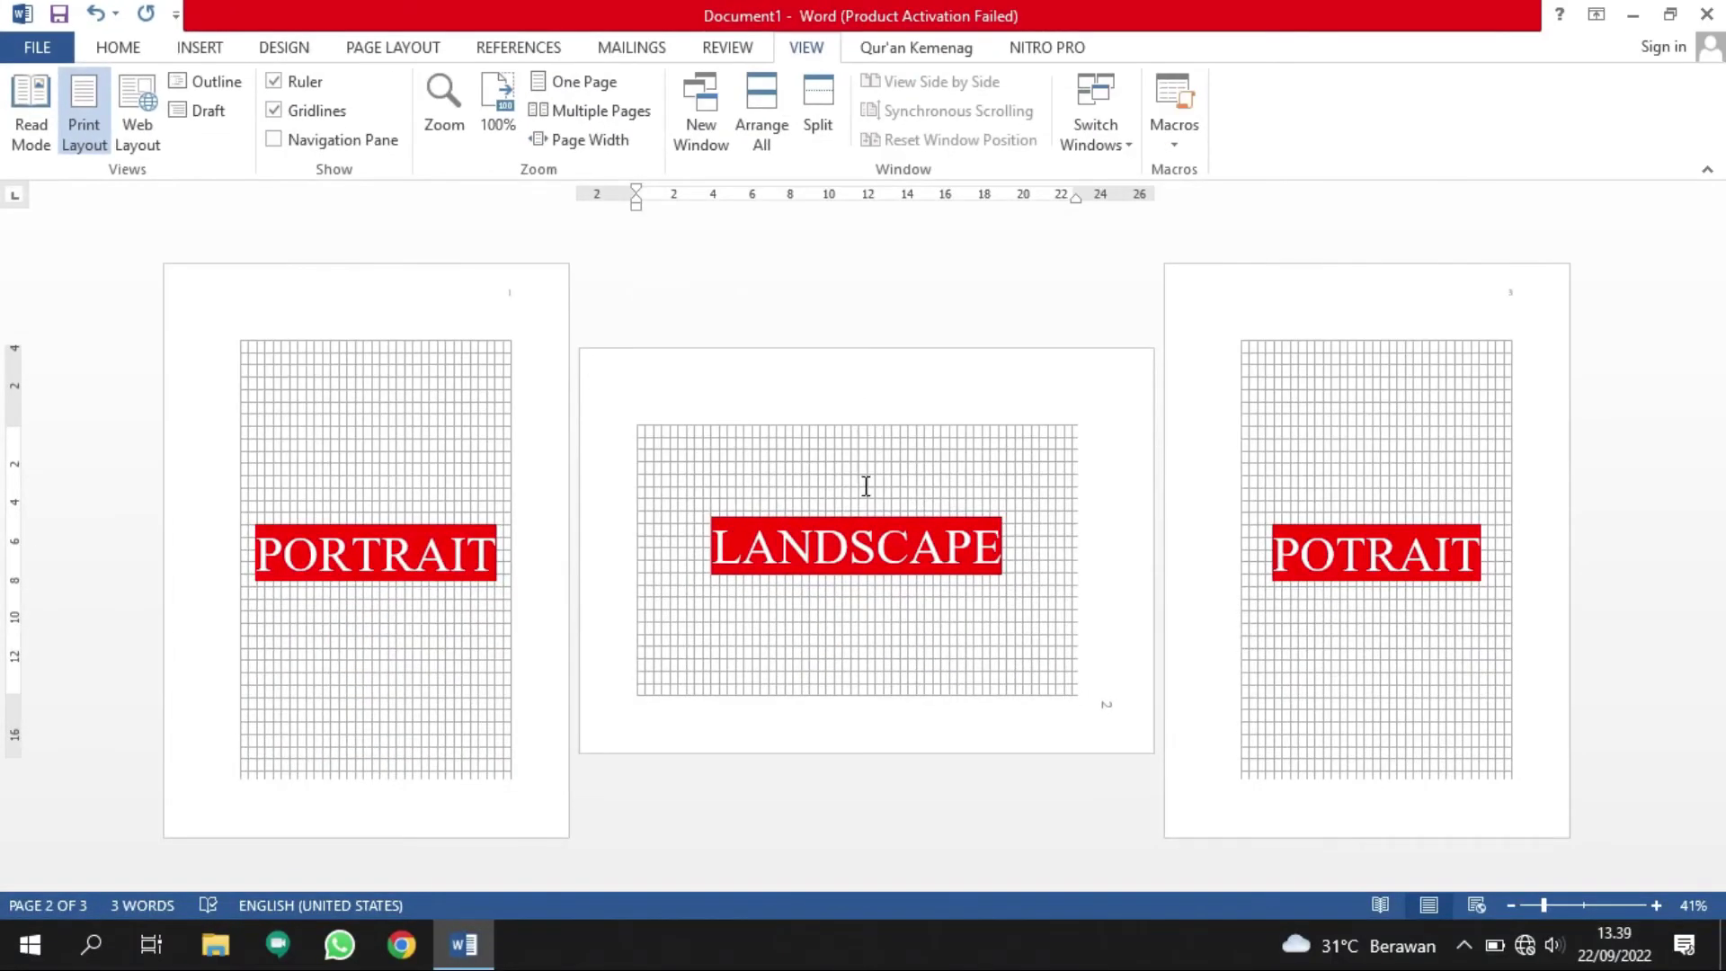
{"action": "left_click", "coordinate": [1109, 717]}
Open the landscape page's footer and select the page number text box.
{"action": "double_click", "coordinate": [1104, 704]}
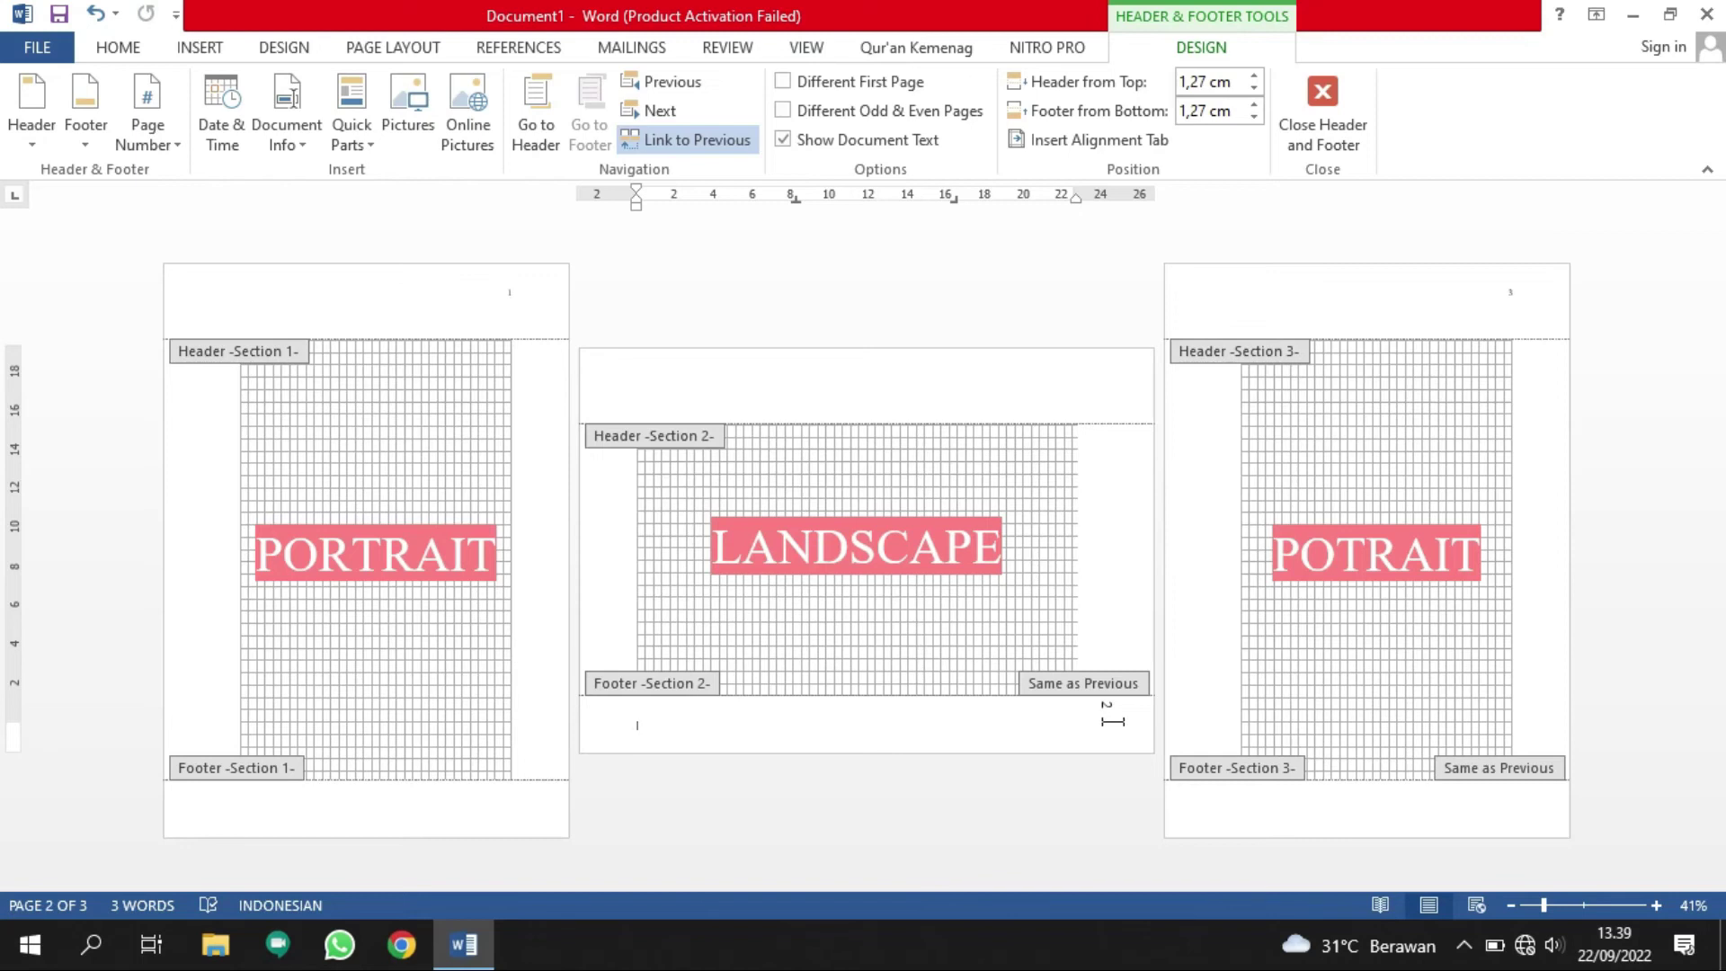
{"action": "left_click", "coordinate": [1111, 711]}
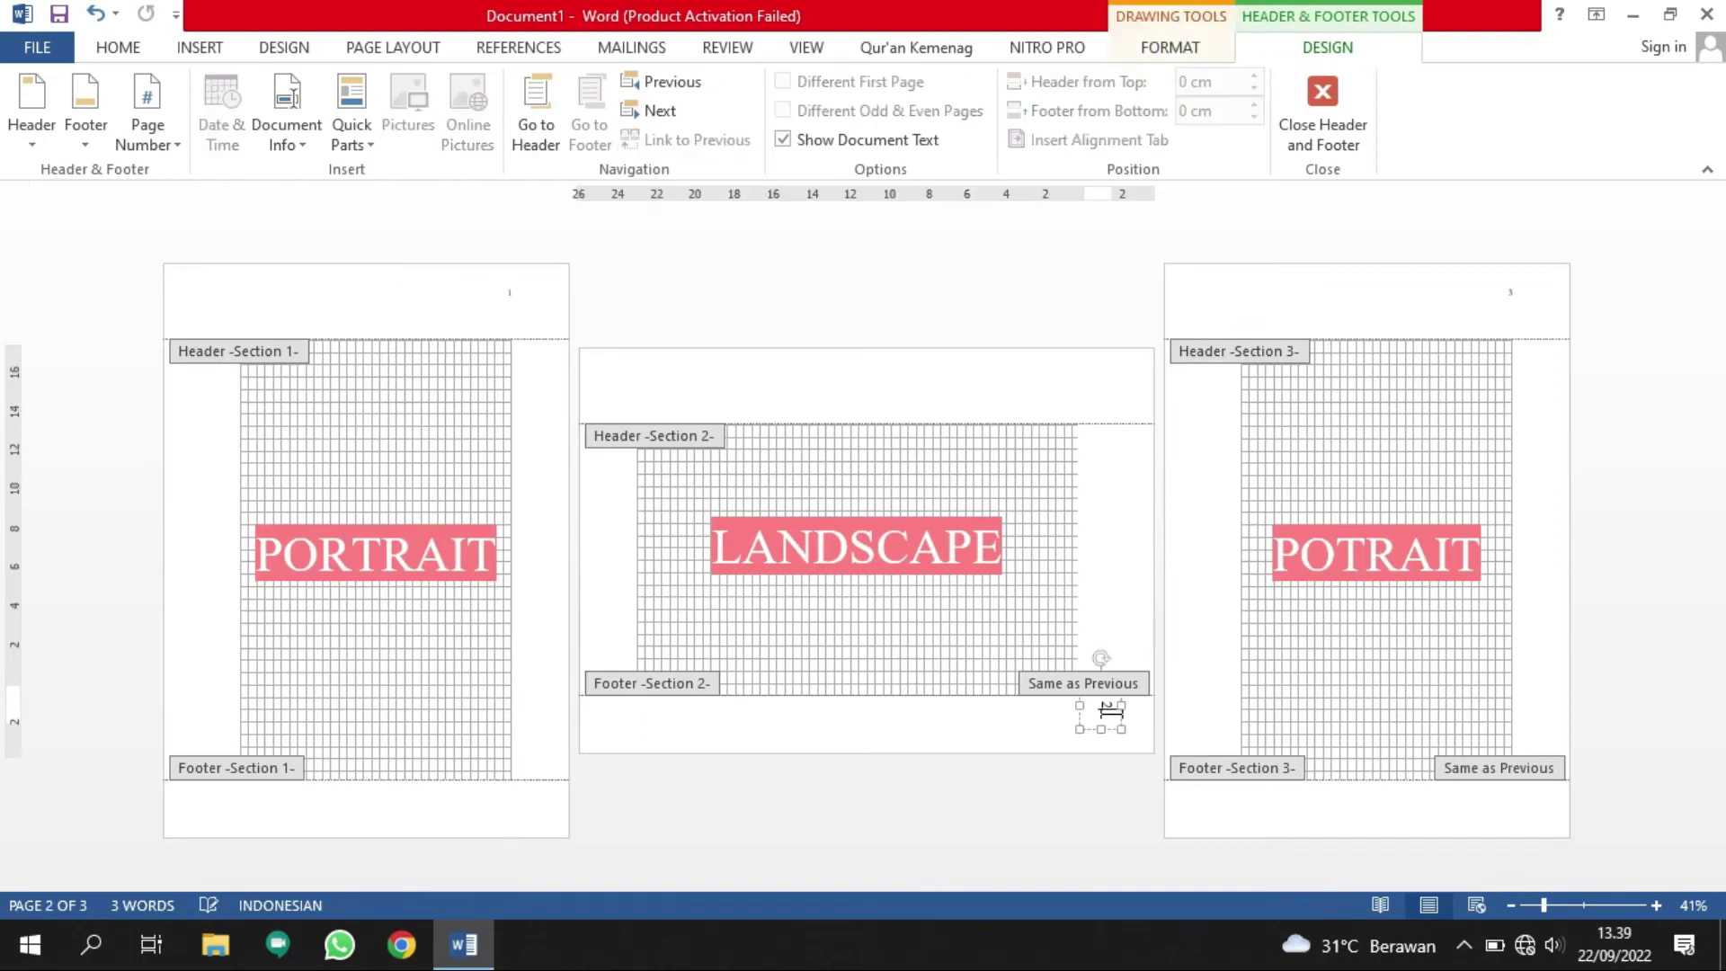
{"action": "left_click", "coordinate": [1081, 722]}
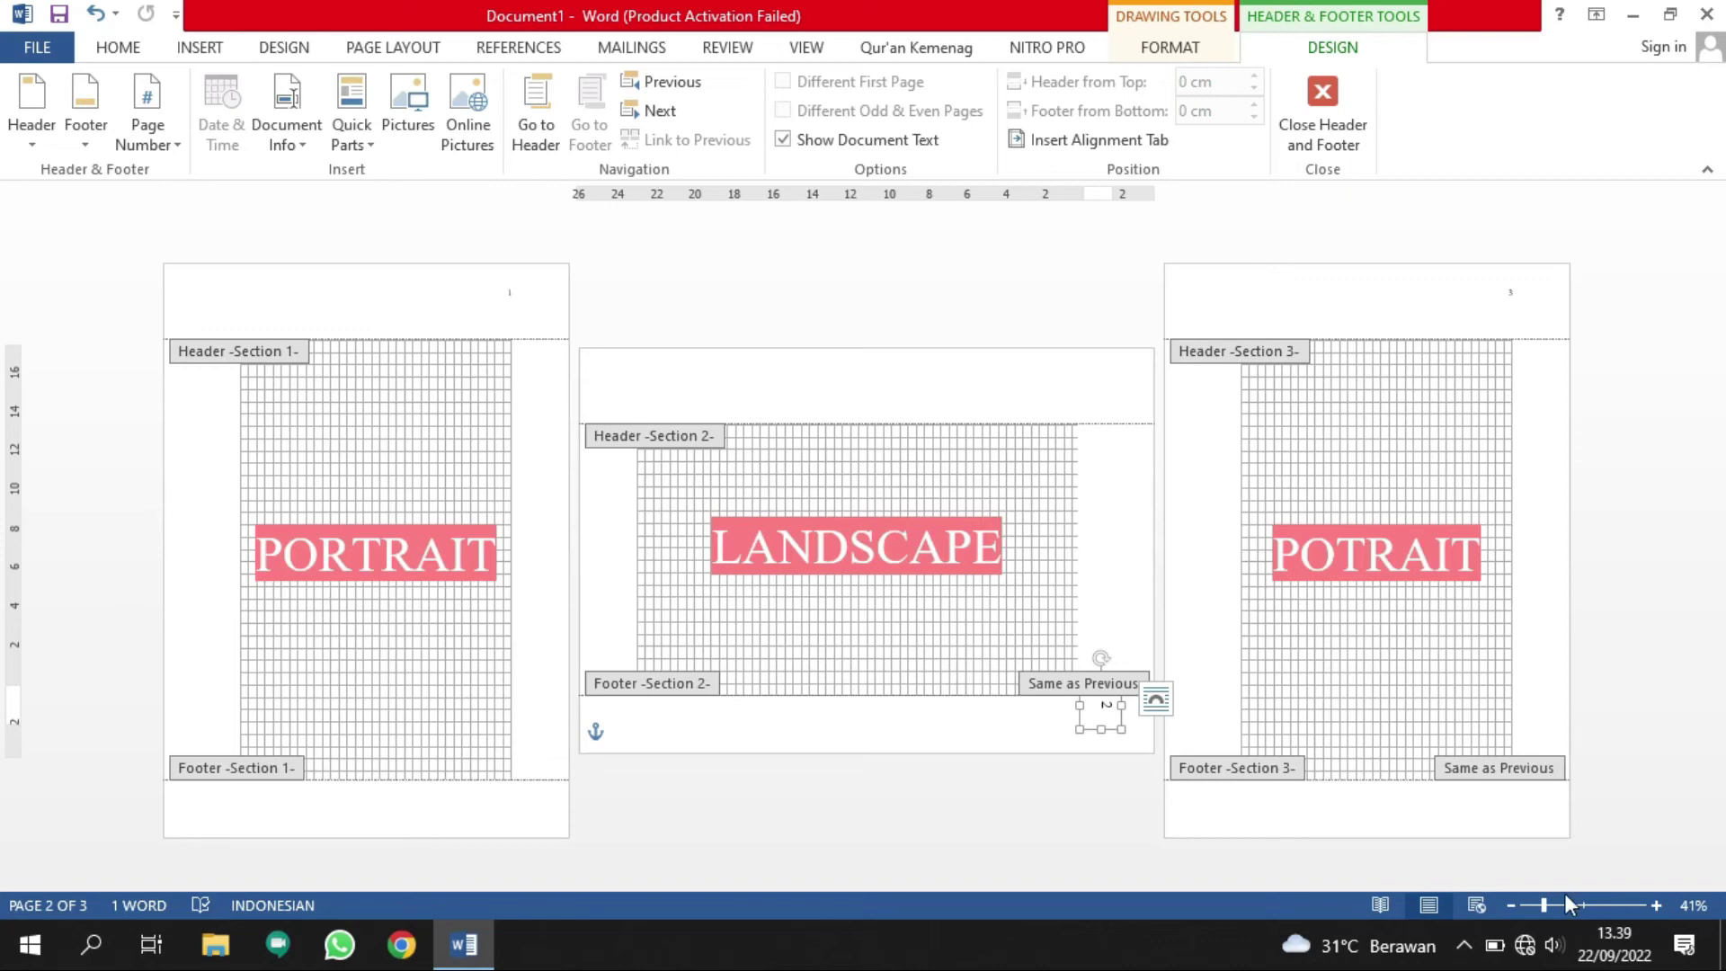
Zoom in and click off the PAGE field so the rotated 2 displays.
{"action": "left_click", "coordinate": [1651, 908]}
{"action": "left_click", "coordinate": [1650, 908]}
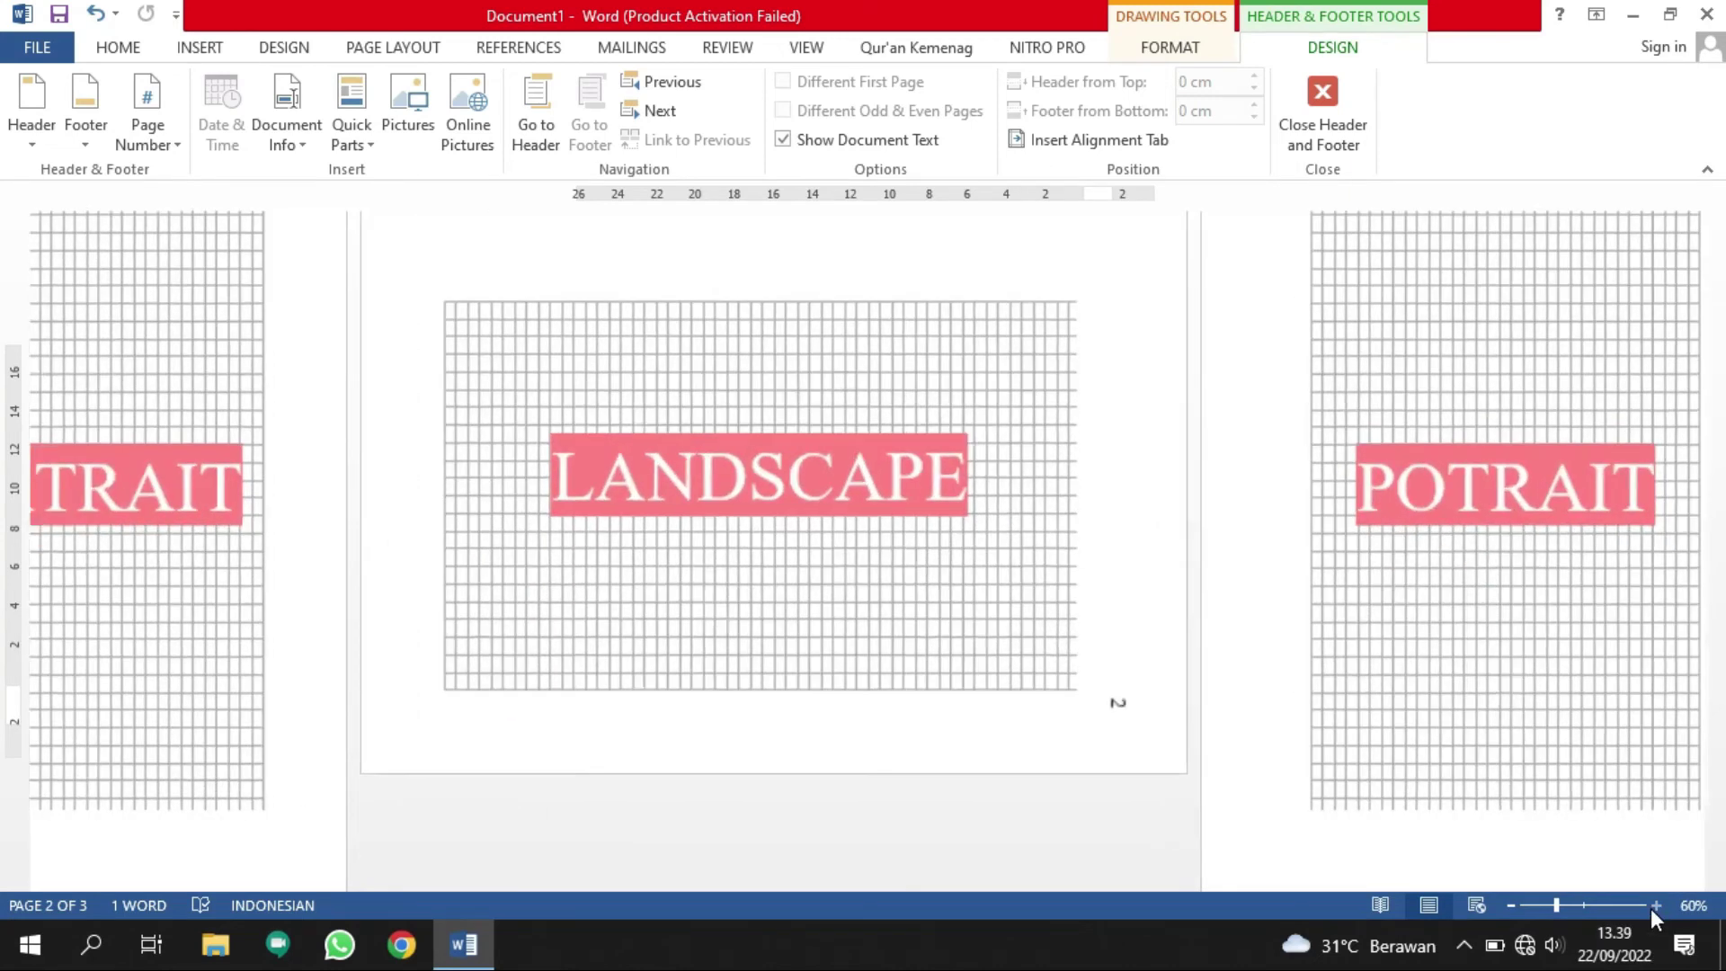
{"action": "left_click", "coordinate": [1651, 908]}
{"action": "left_click", "coordinate": [1651, 908]}
{"action": "left_click", "coordinate": [1651, 909]}
{"action": "left_click", "coordinate": [1650, 908]}
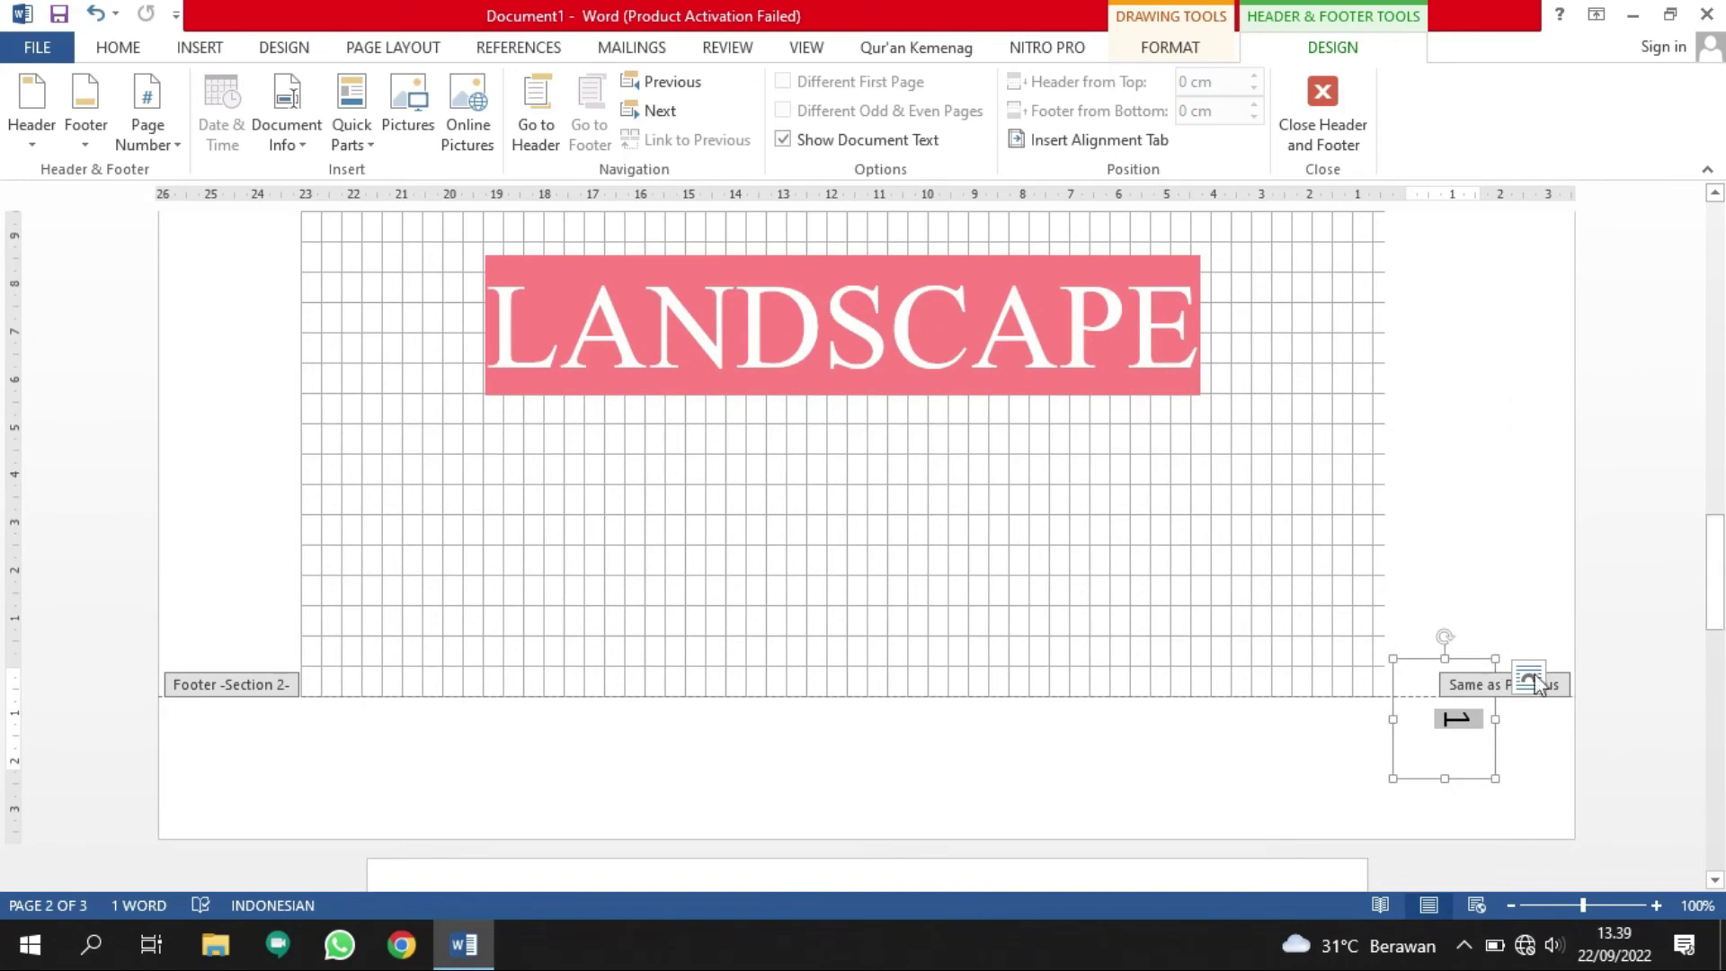
{"action": "left_click_drag", "start_coordinate": [1715, 605], "coordinate": [1711, 540]}
{"action": "scroll", "coordinate": [1576, 563], "scroll_direction": "up", "scroll_amount": 5}
{"action": "scroll", "coordinate": [1576, 563], "scroll_direction": "up", "scroll_amount": 3}
{"action": "scroll", "coordinate": [1582, 564], "scroll_direction": "up", "scroll_amount": 10}
{"action": "scroll", "coordinate": [1584, 564], "scroll_direction": "down", "scroll_amount": 15}
{"action": "scroll", "coordinate": [1584, 563], "scroll_direction": "up", "scroll_amount": 13}
{"action": "scroll", "coordinate": [1584, 564], "scroll_direction": "down", "scroll_amount": 20}
{"action": "scroll", "coordinate": [1584, 564], "scroll_direction": "up", "scroll_amount": 3}
{"action": "scroll", "coordinate": [1584, 564], "scroll_direction": "up", "scroll_amount": 10}
{"action": "scroll", "coordinate": [1584, 564], "scroll_direction": "up", "scroll_amount": 8}
{"action": "scroll", "coordinate": [1585, 564], "scroll_direction": "up", "scroll_amount": 7}
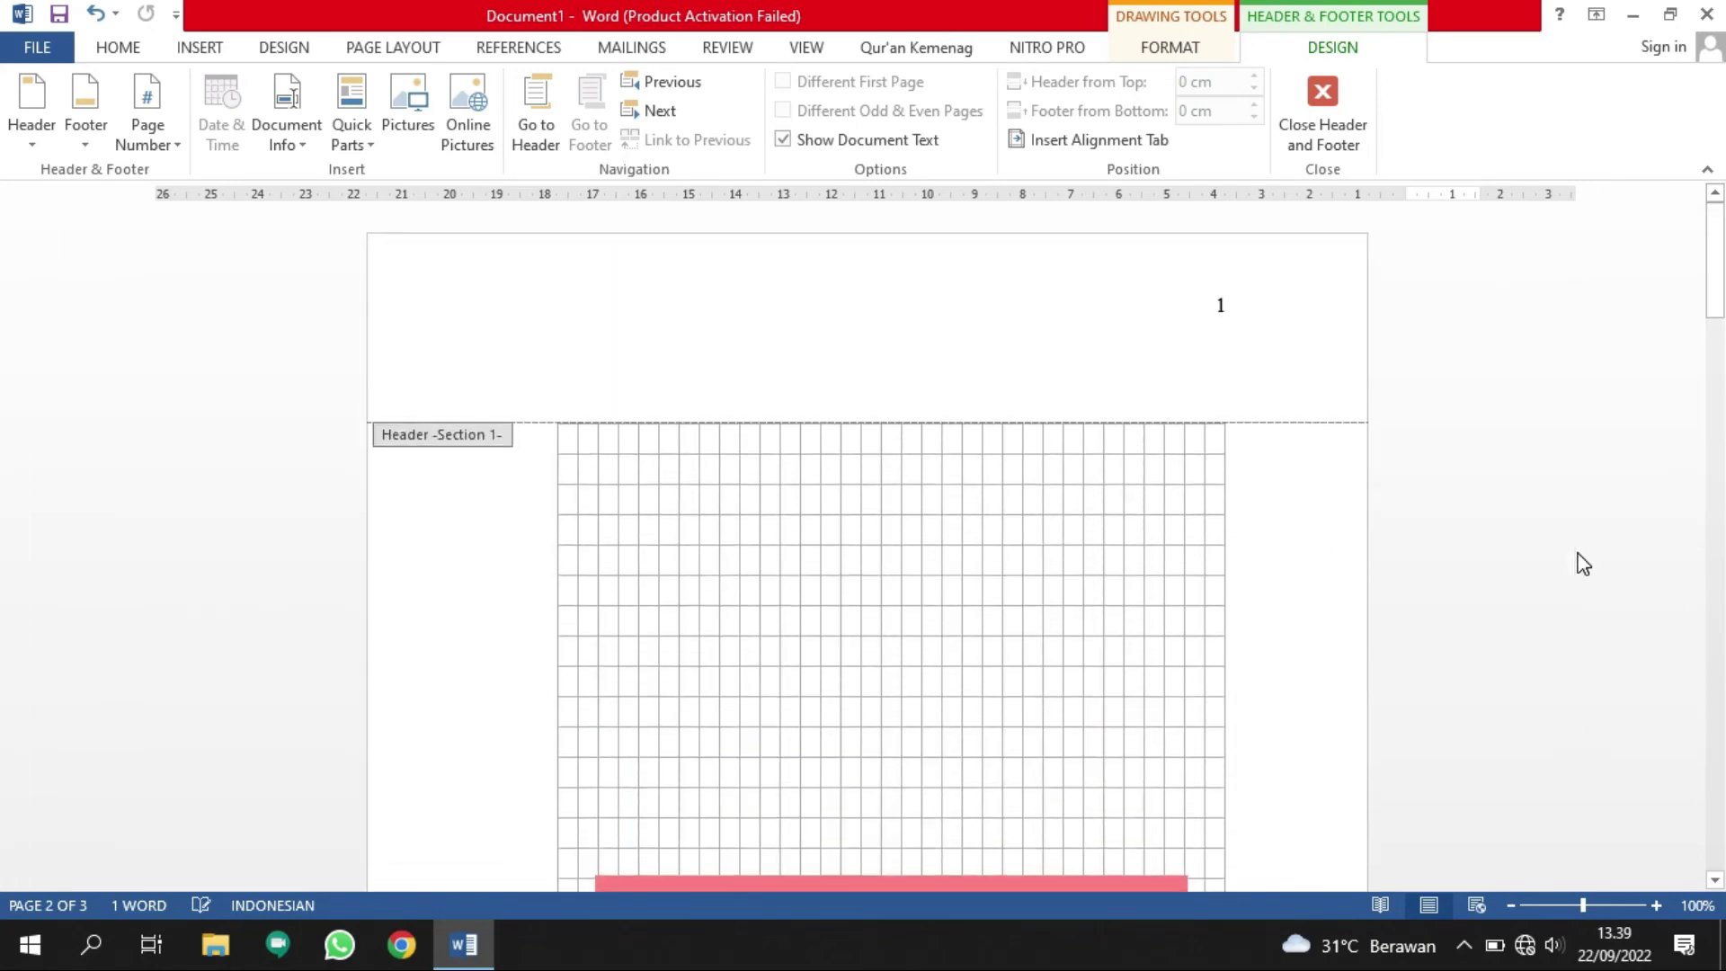
{"action": "scroll", "coordinate": [1584, 563], "scroll_direction": "down", "scroll_amount": 14}
{"action": "scroll", "coordinate": [1584, 564], "scroll_direction": "down", "scroll_amount": 5}
{"action": "scroll", "coordinate": [1585, 564], "scroll_direction": "down", "scroll_amount": 9}
{"action": "scroll", "coordinate": [1584, 564], "scroll_direction": "up", "scroll_amount": 4}
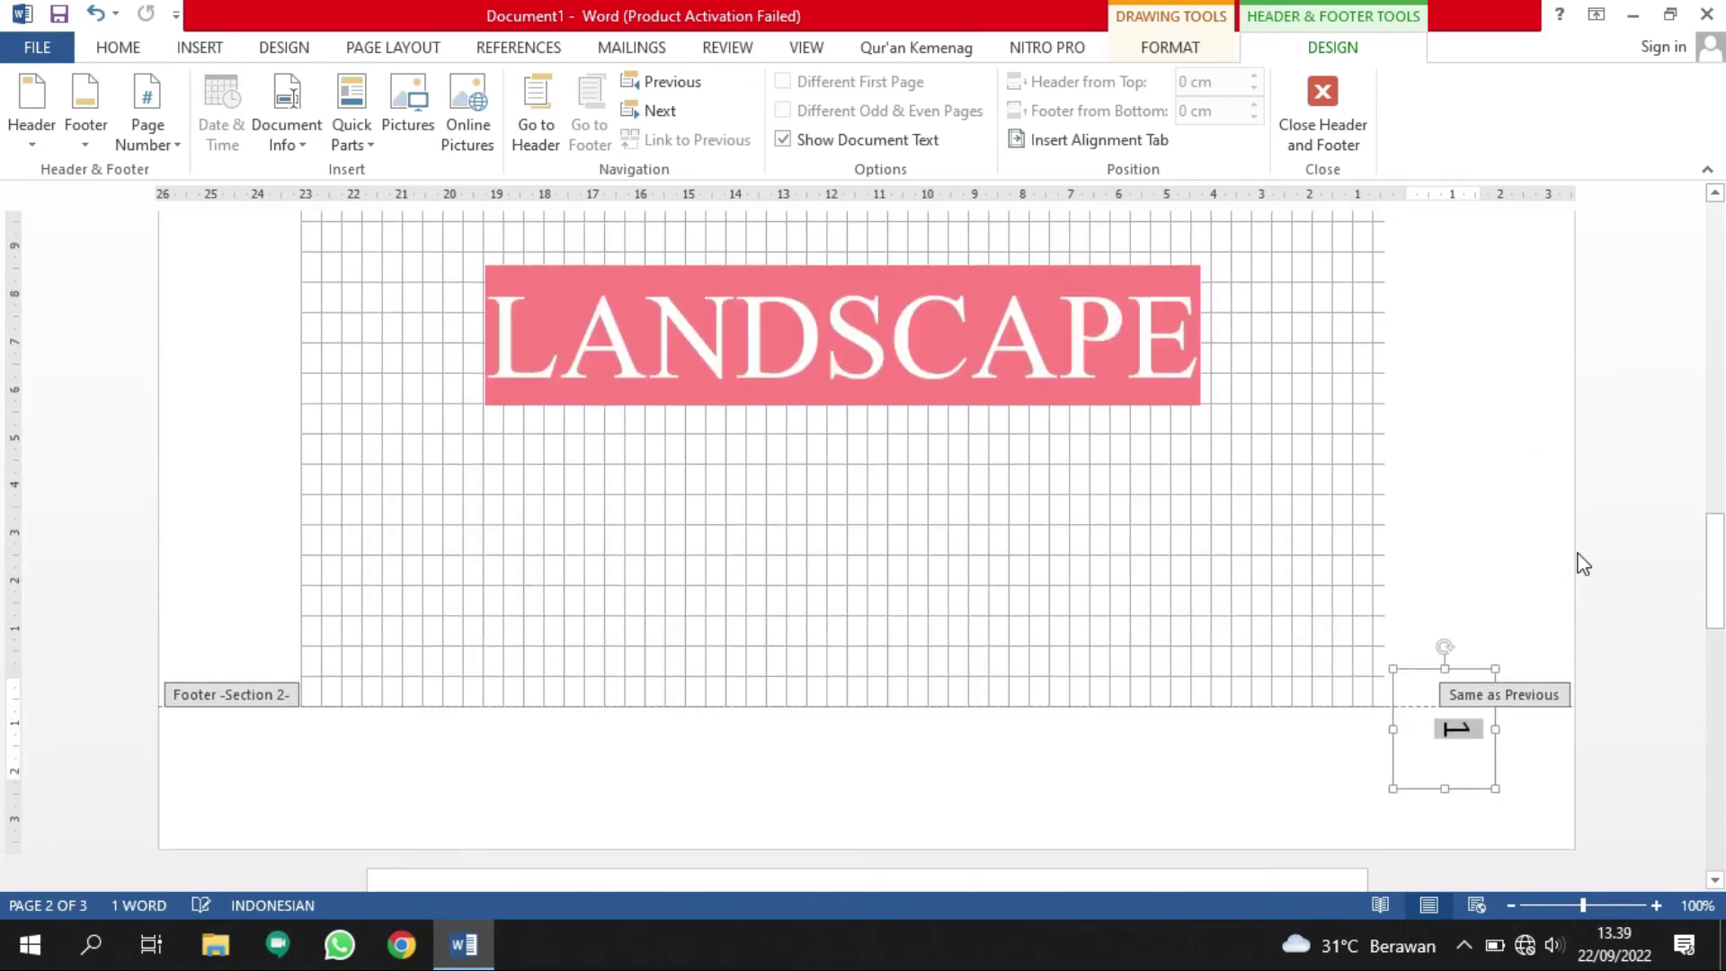
{"action": "left_click", "coordinate": [1478, 747]}
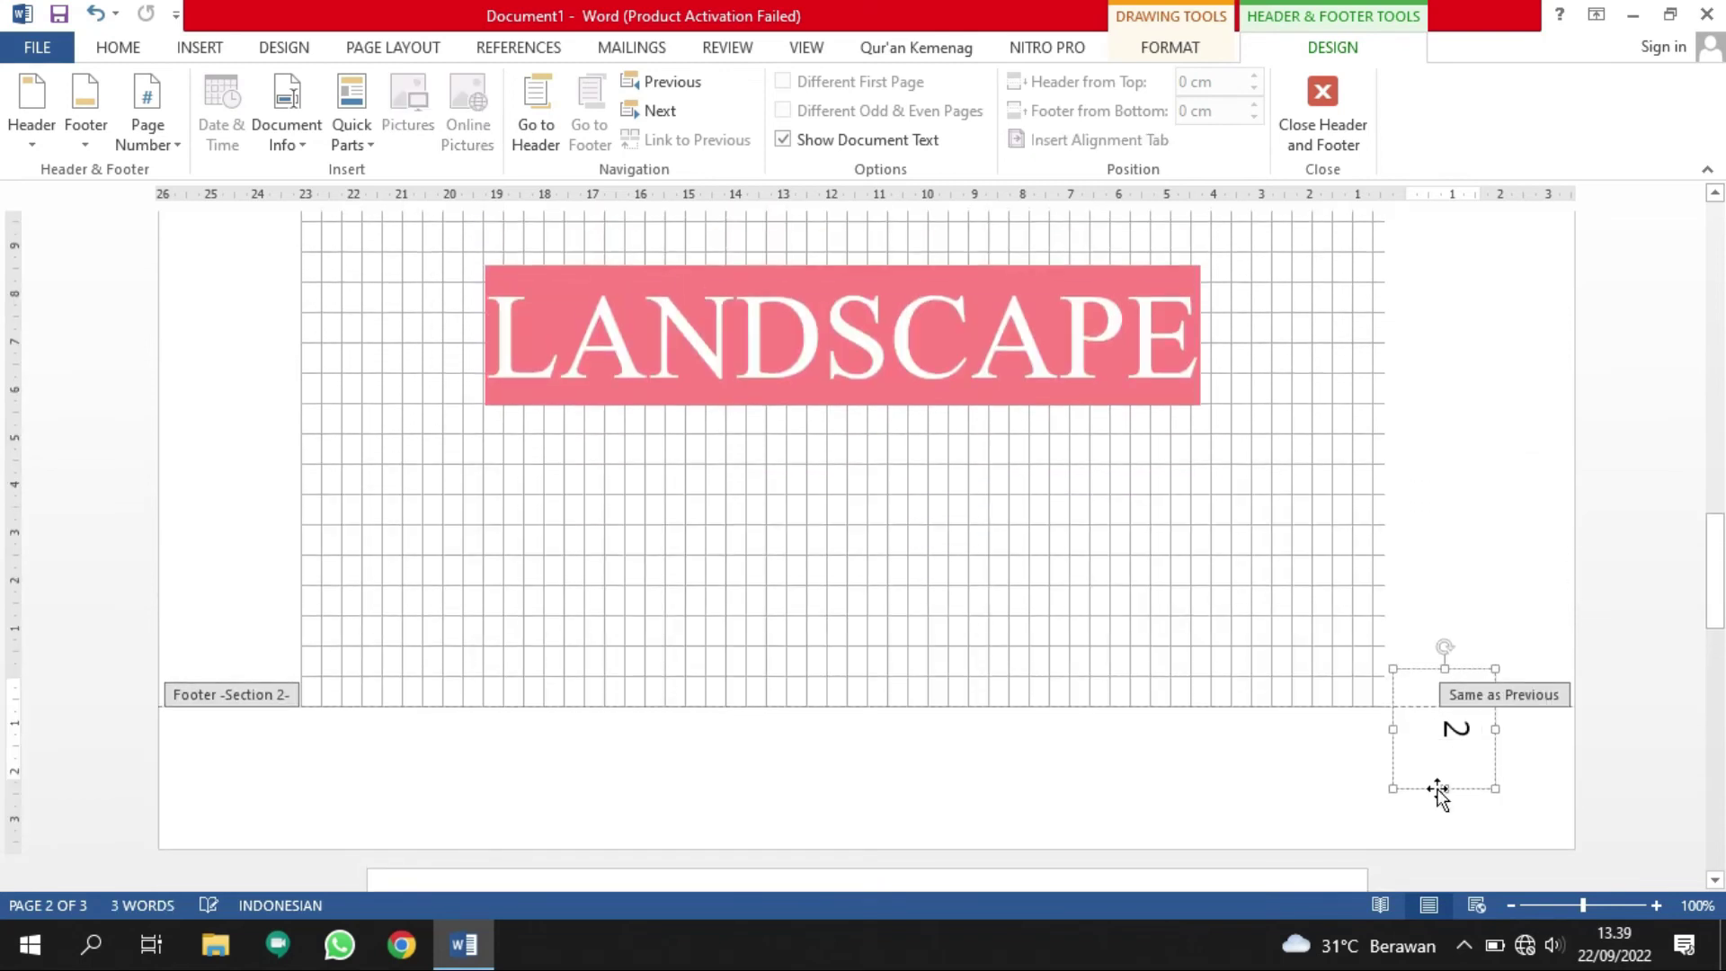
{"action": "scroll", "coordinate": [1429, 738], "scroll_direction": "down", "scroll_amount": 3}
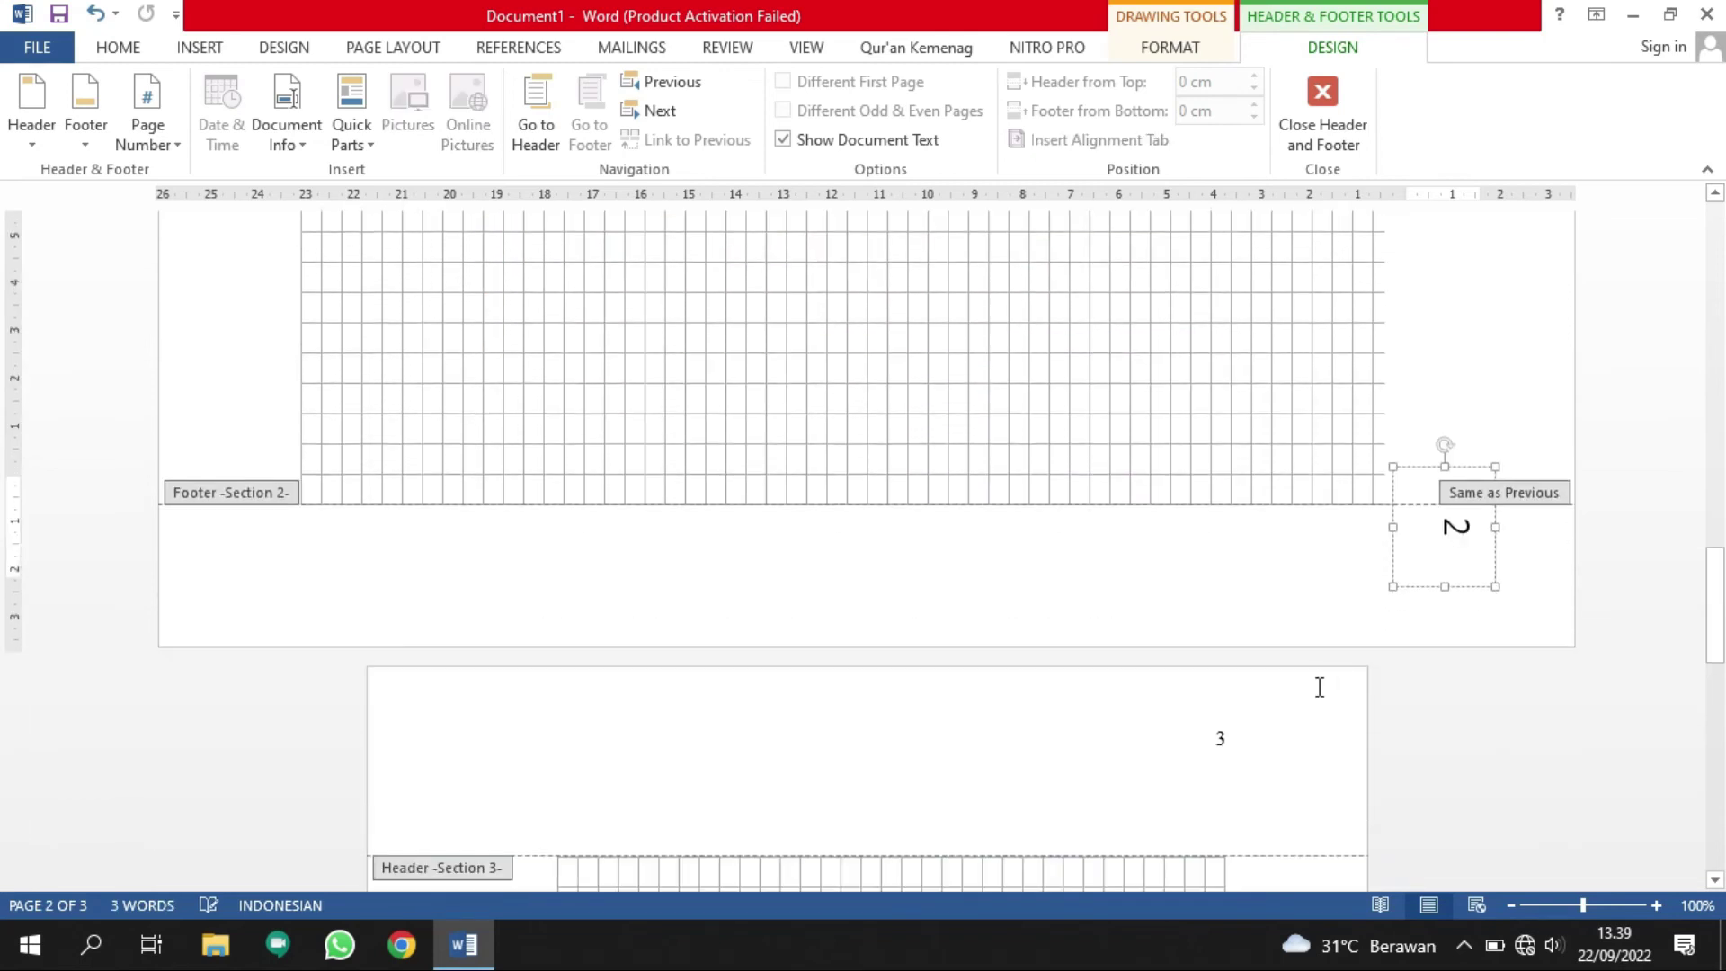
Select the page 3 number to check its font on the Home tab.
{"action": "left_click", "coordinate": [1229, 739]}
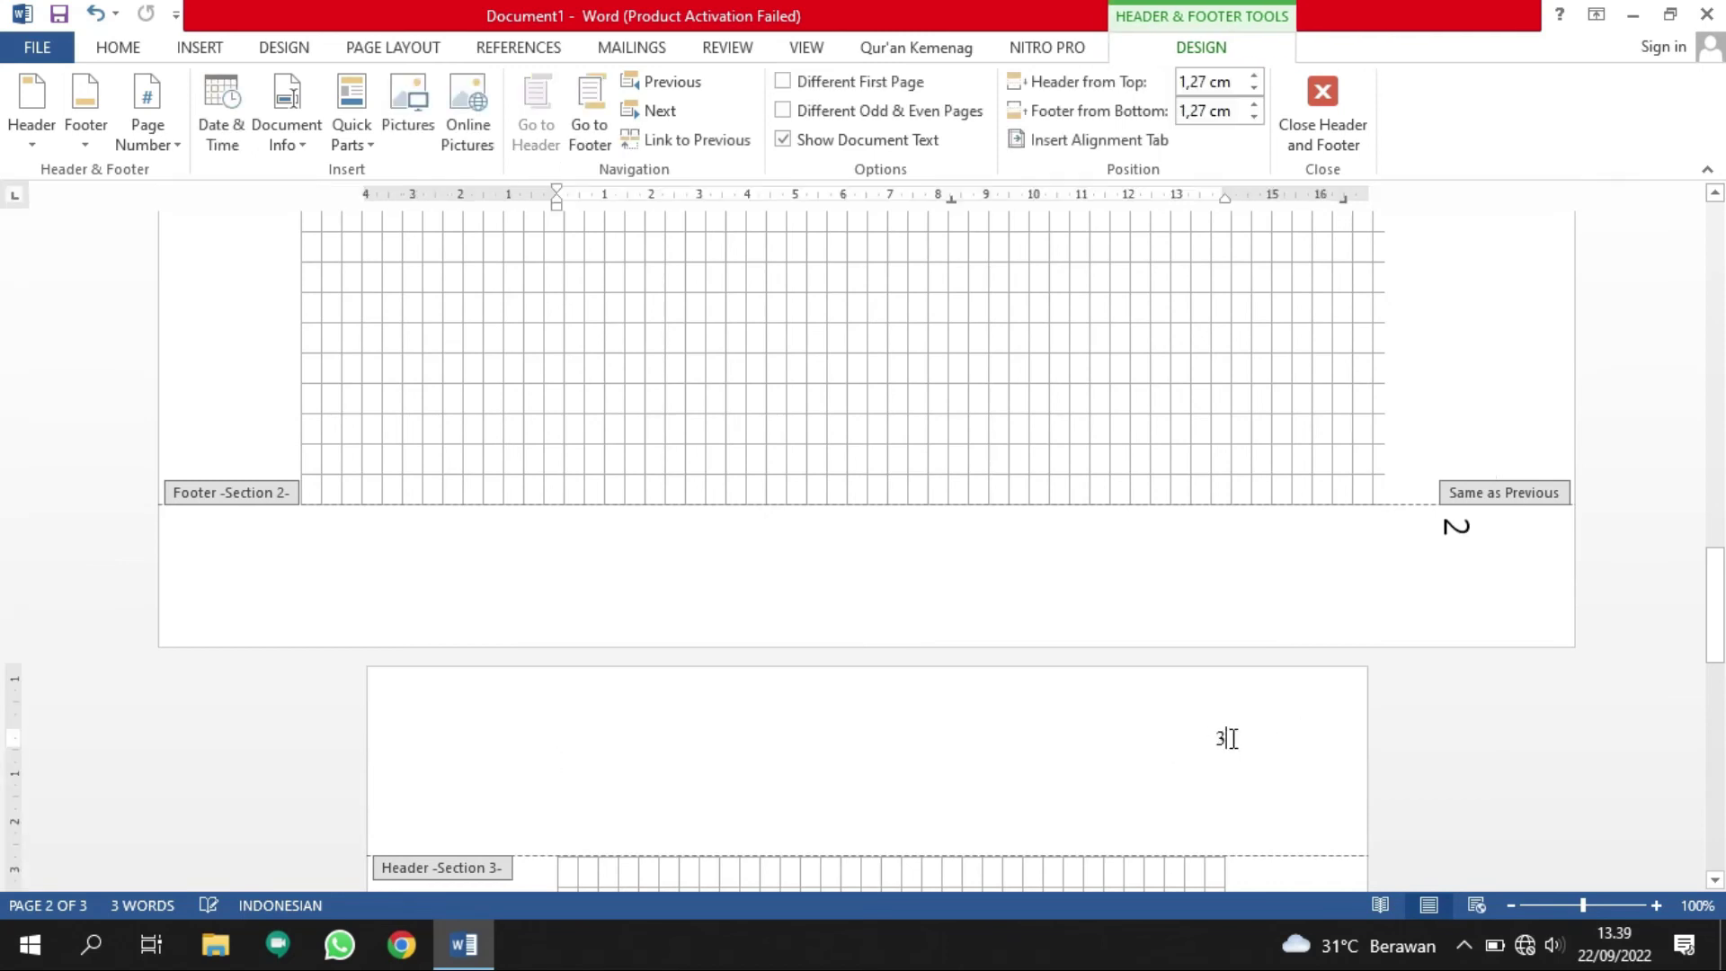
{"action": "double_click", "coordinate": [1221, 739]}
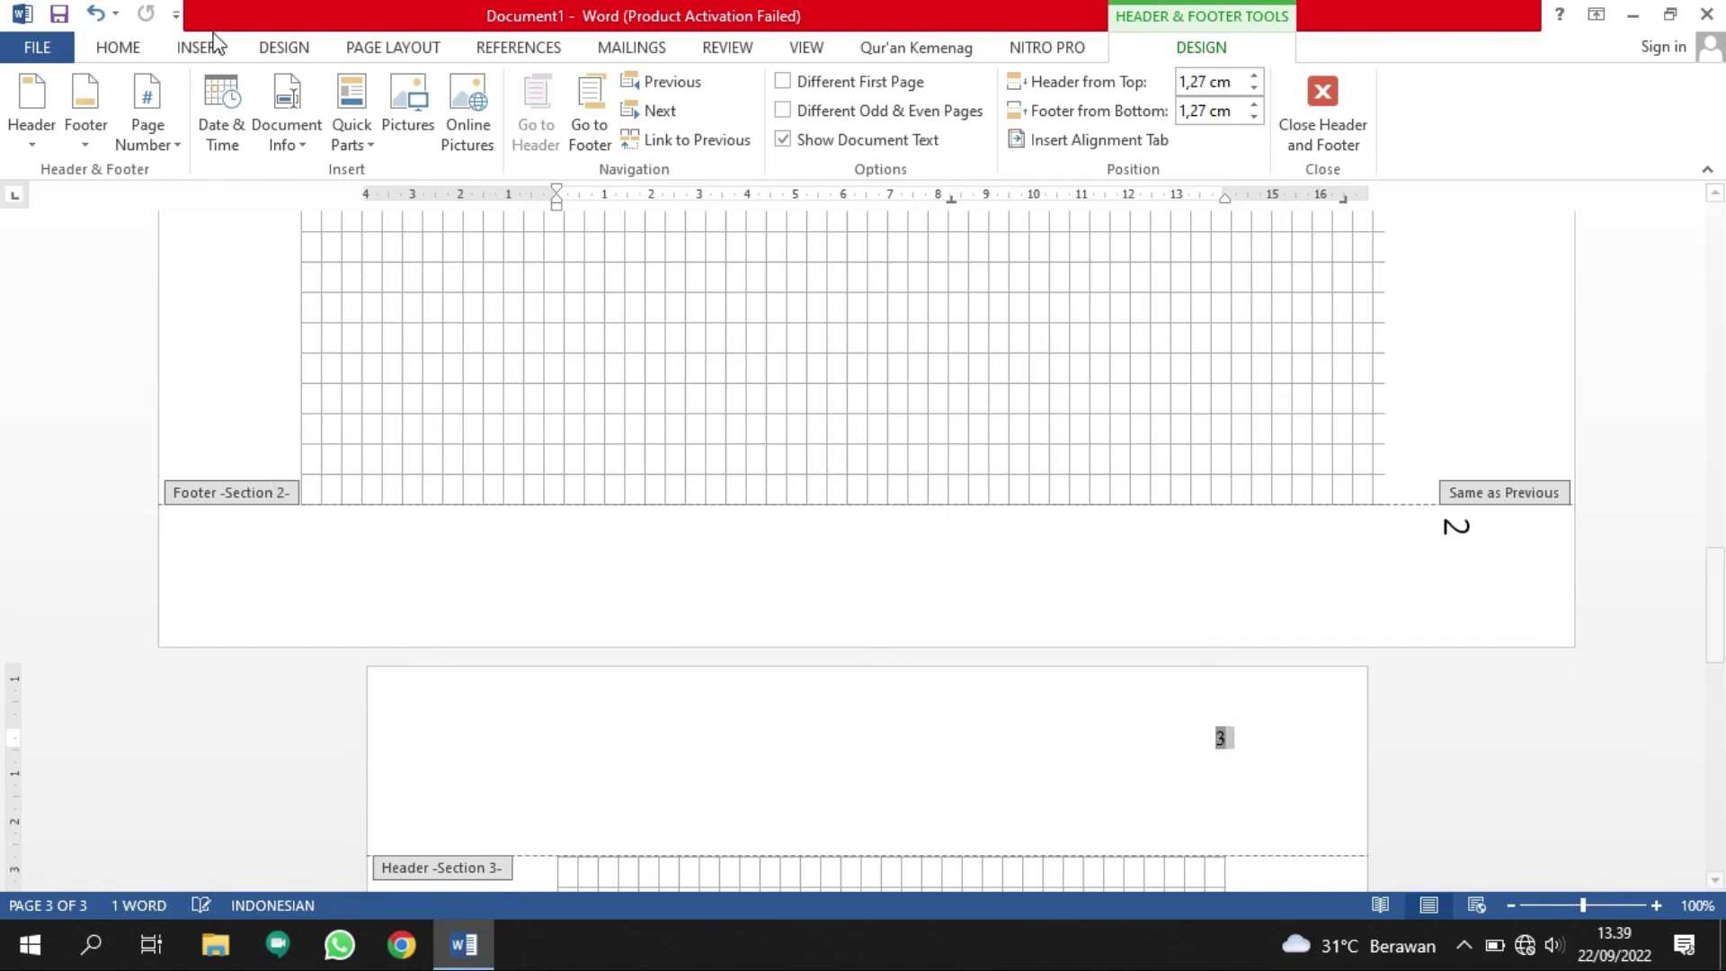
{"action": "left_click", "coordinate": [120, 49]}
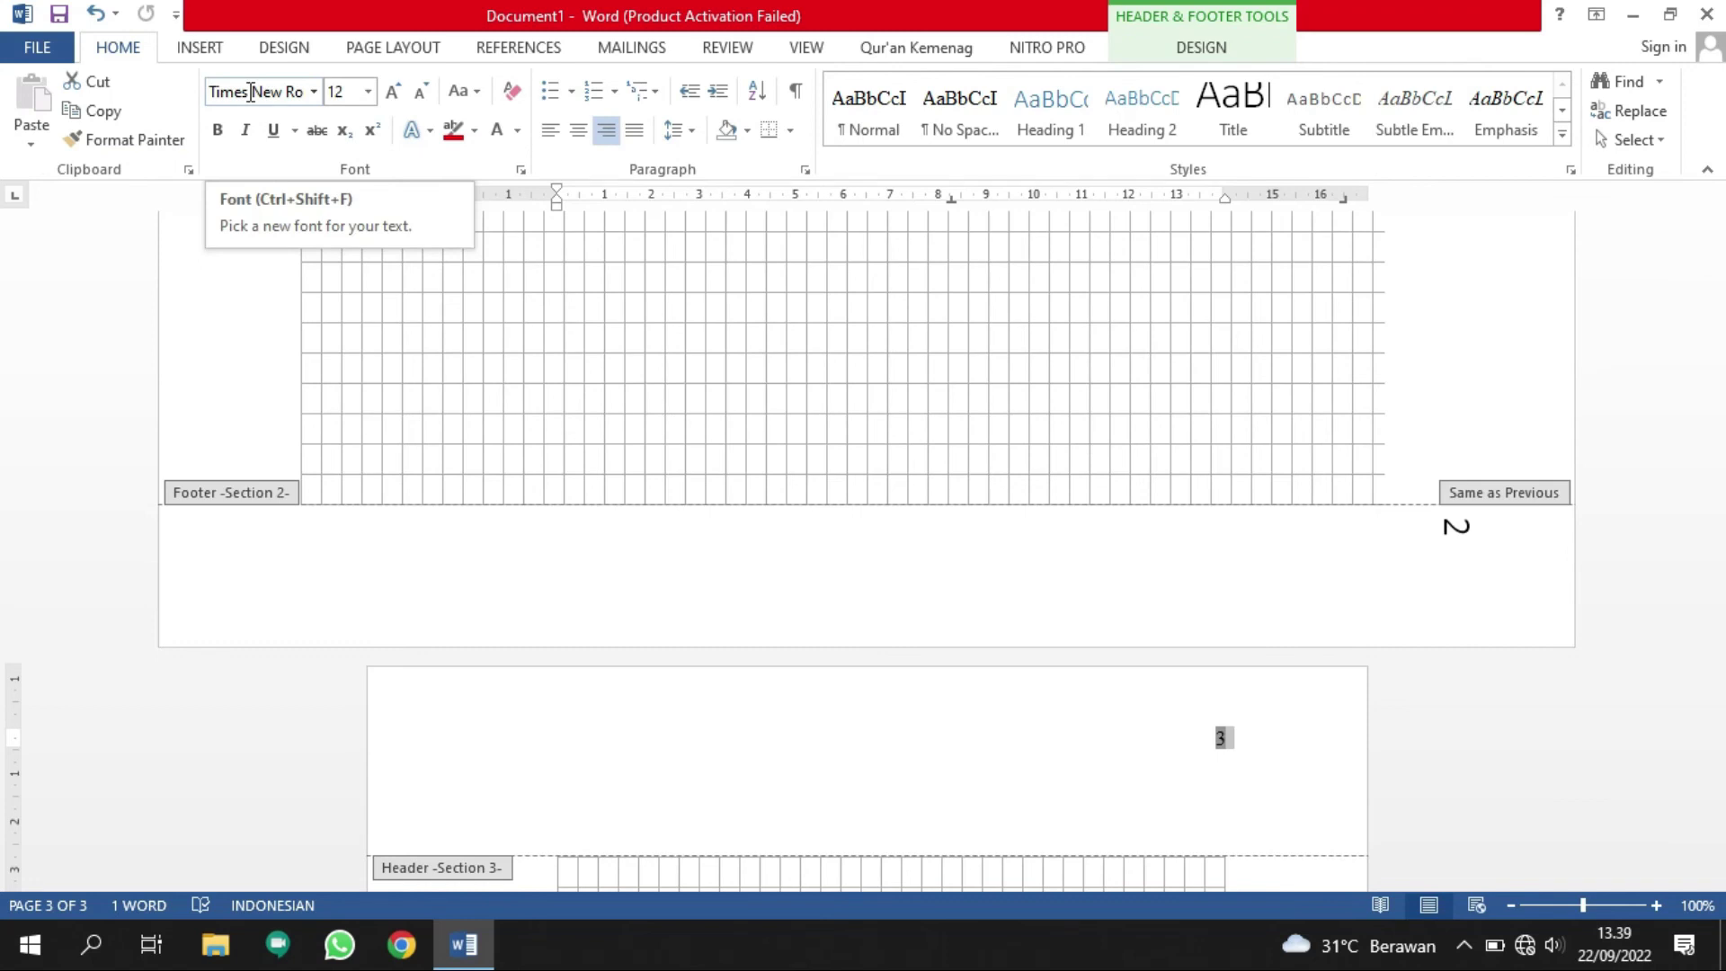
Set the rotated page number 2 to Times New Roman, 12 pt.
{"action": "double_click", "coordinate": [1456, 528]}
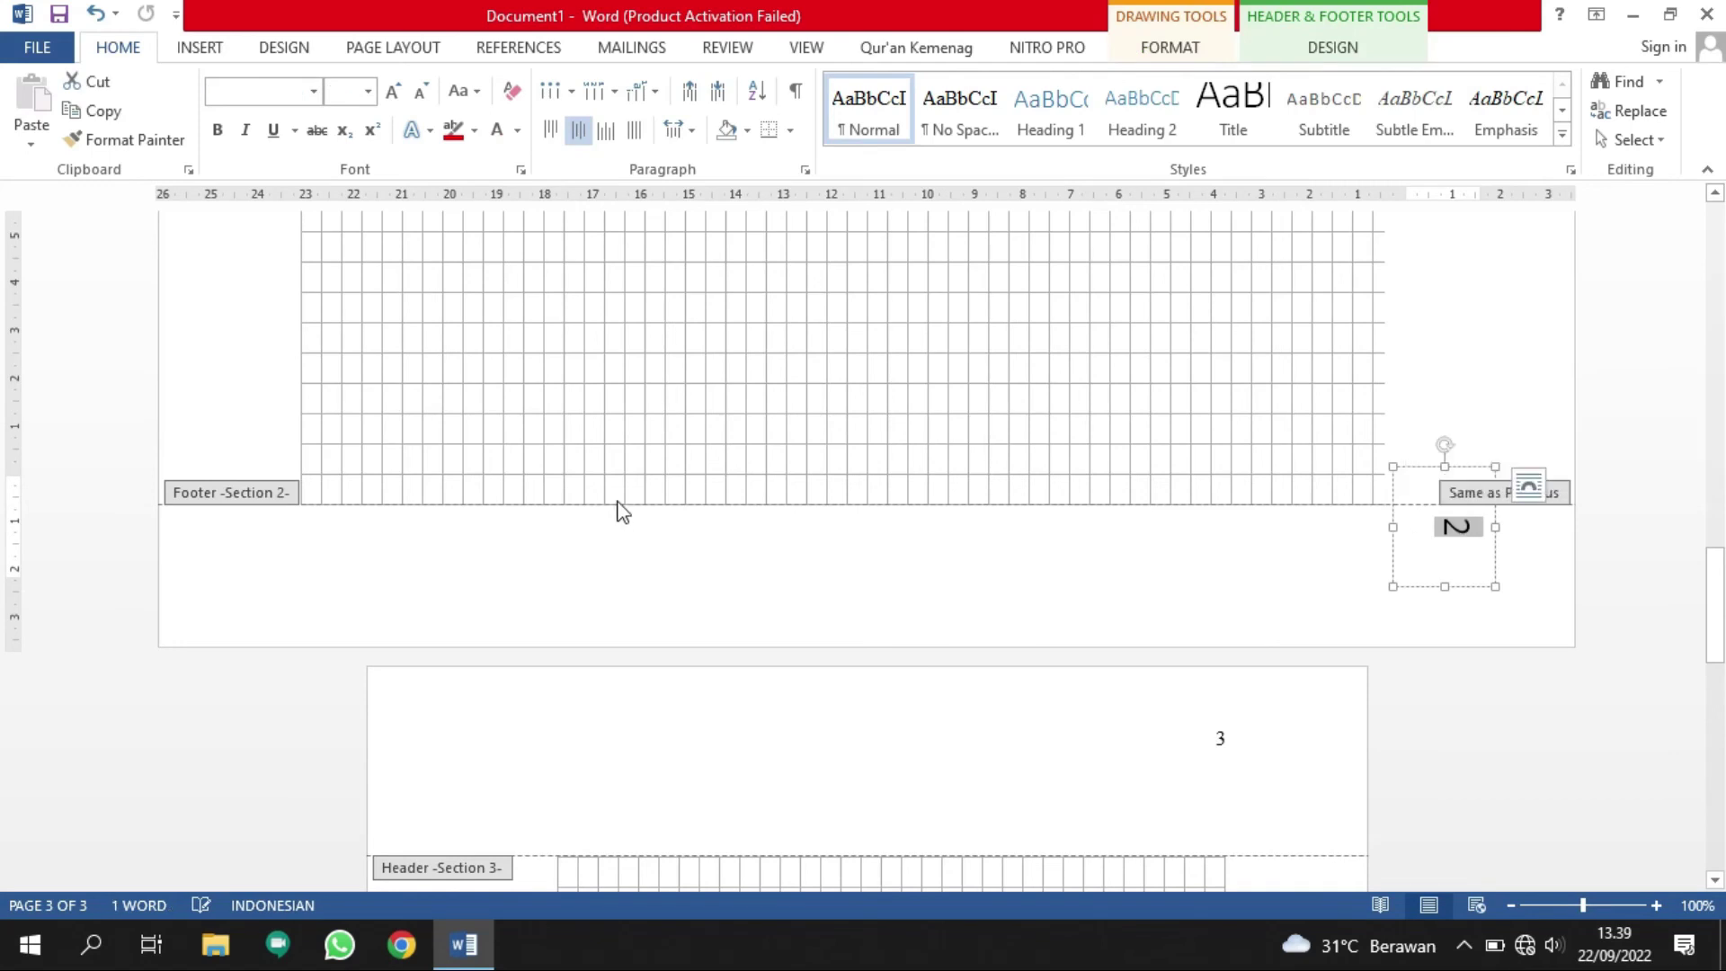
{"action": "left_click", "coordinate": [276, 93]}
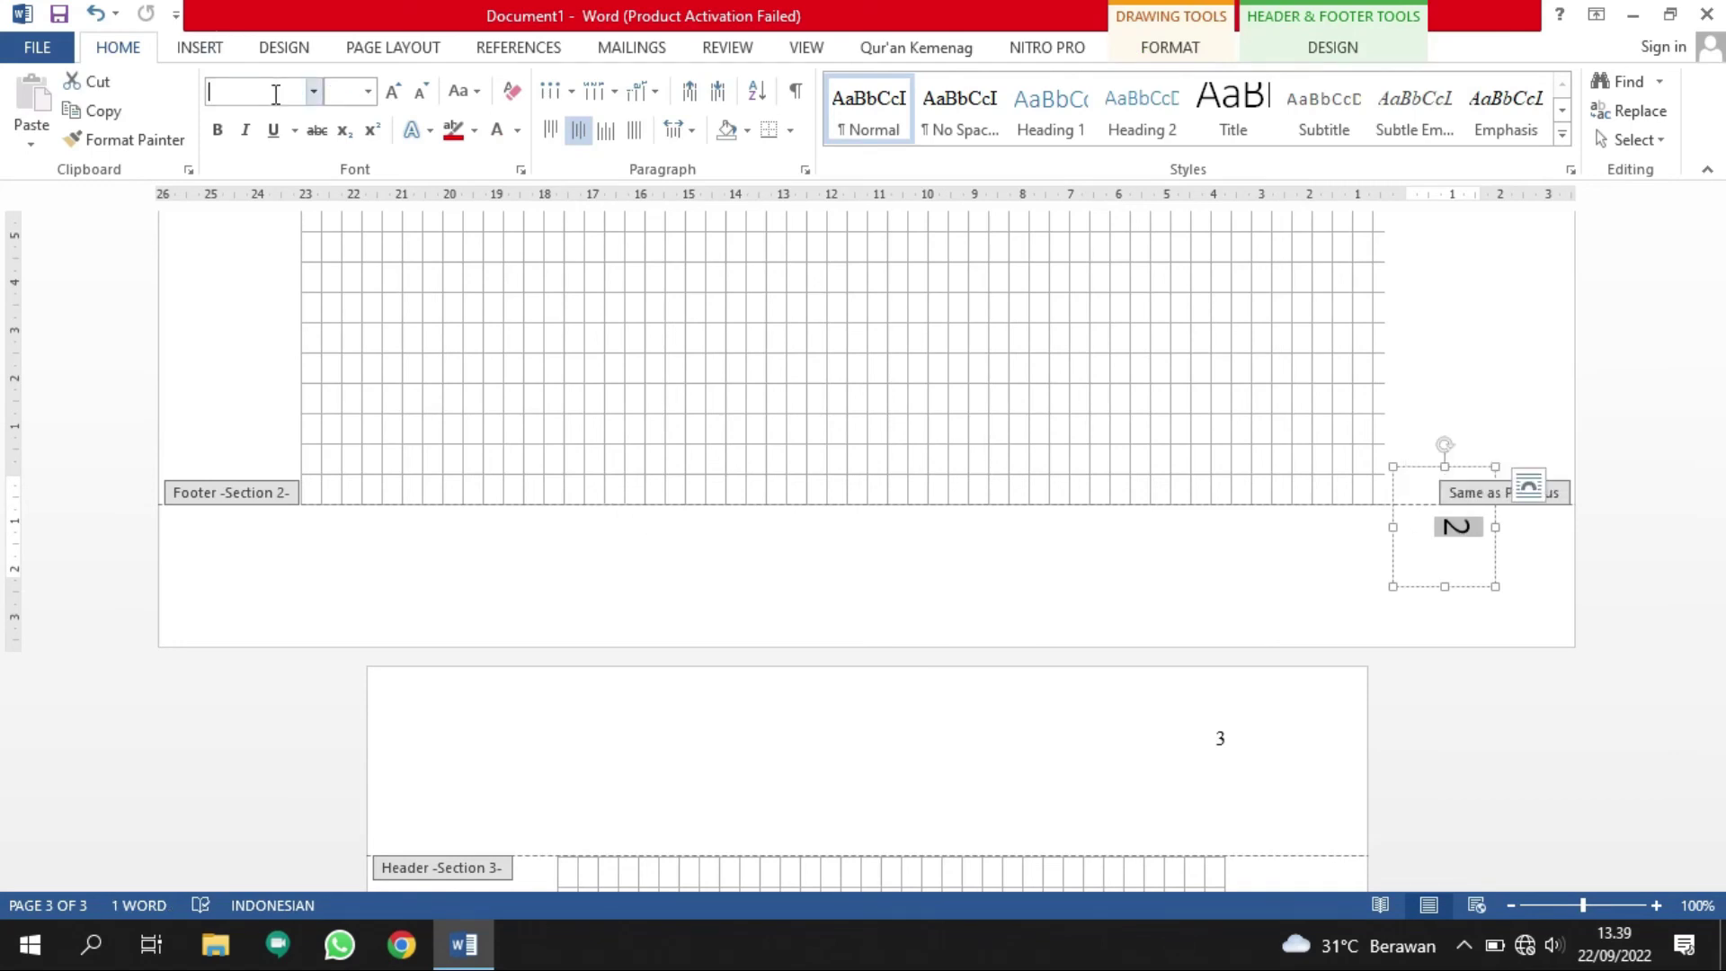
{"action": "type", "text": "Times New Ro"}
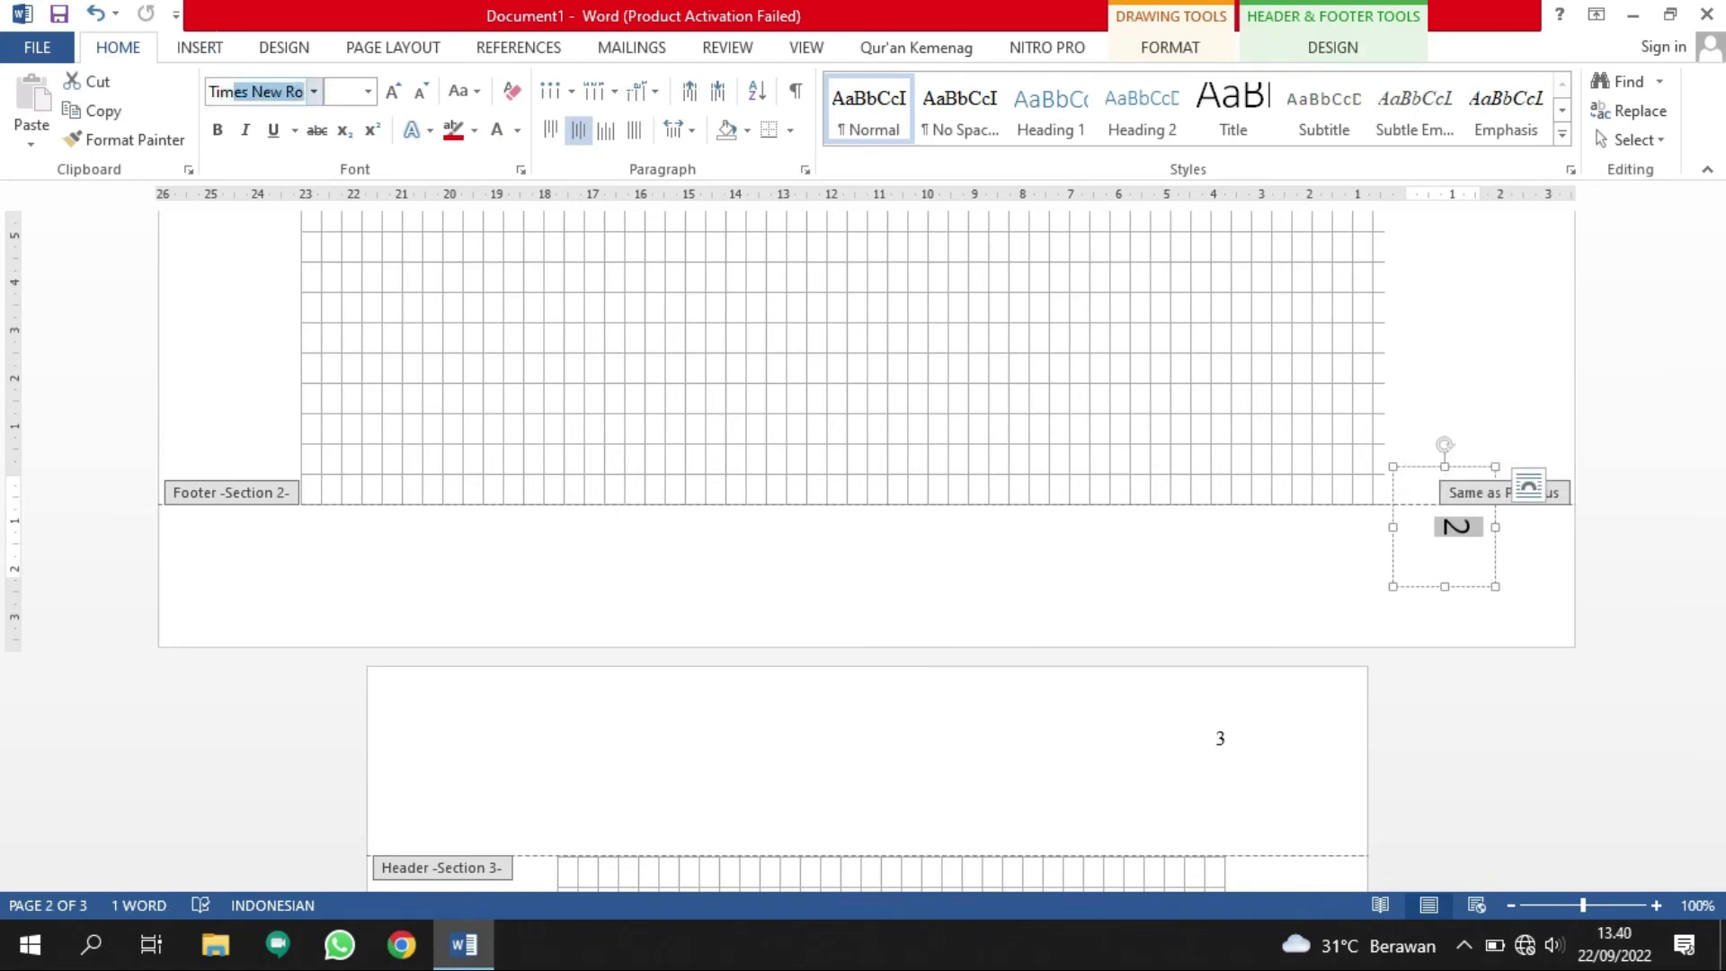
{"action": "key", "text": "Return"}
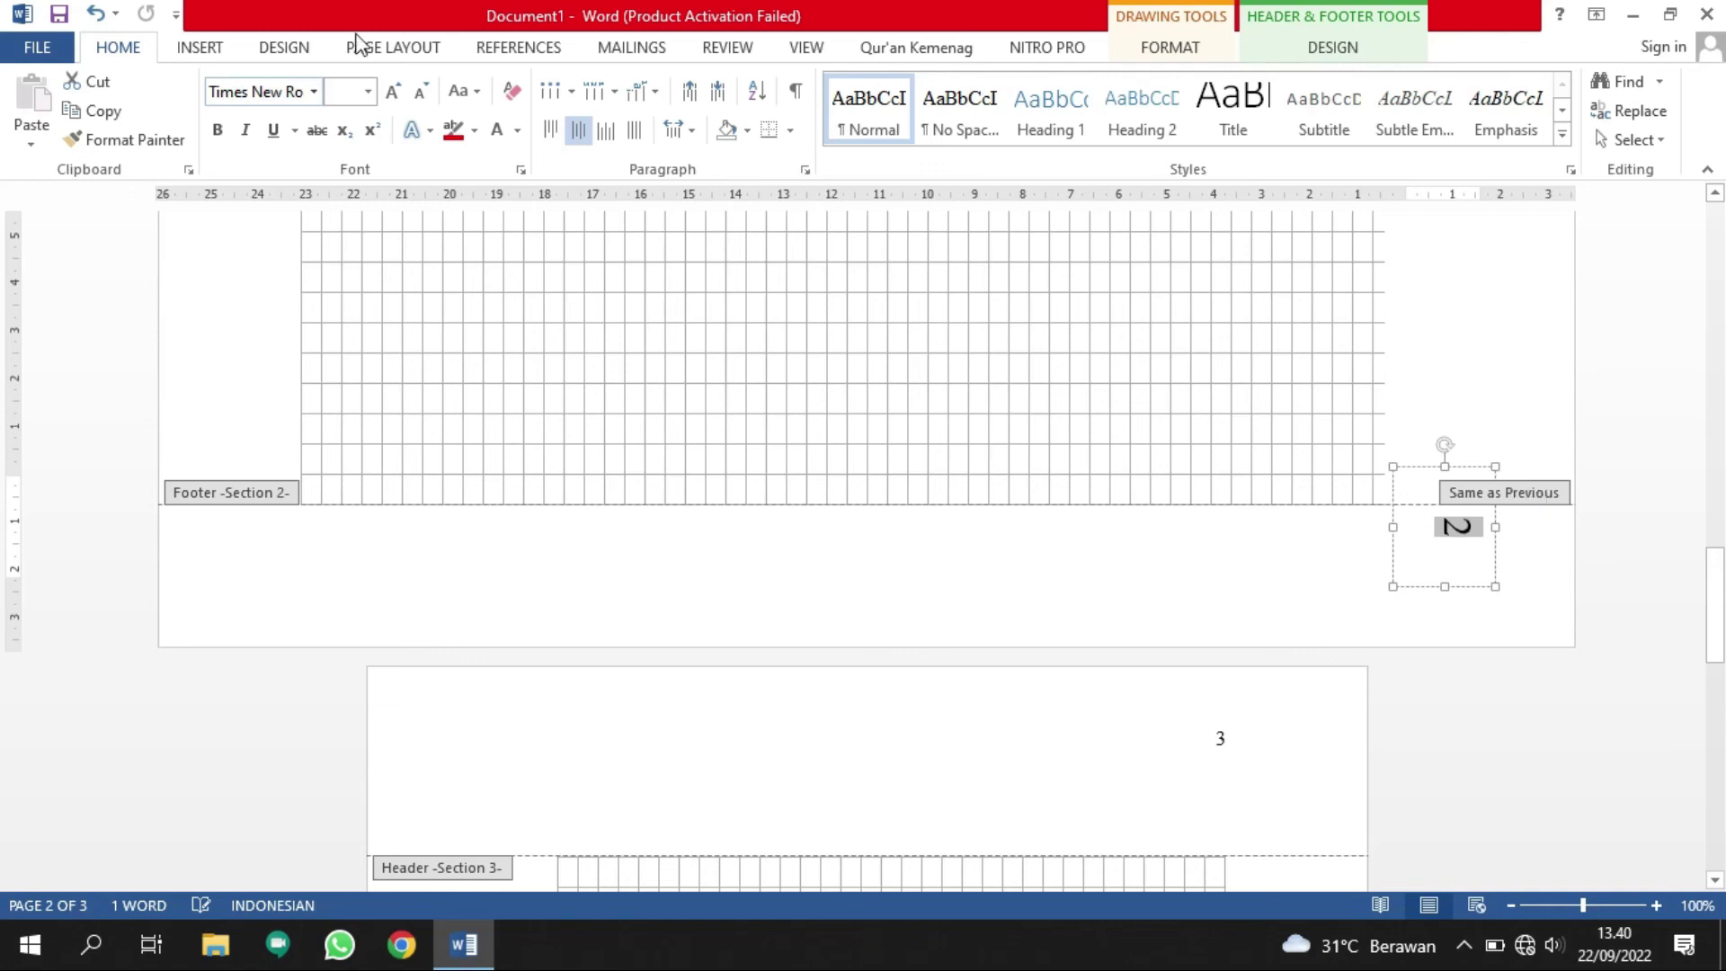
{"action": "left_click", "coordinate": [352, 85]}
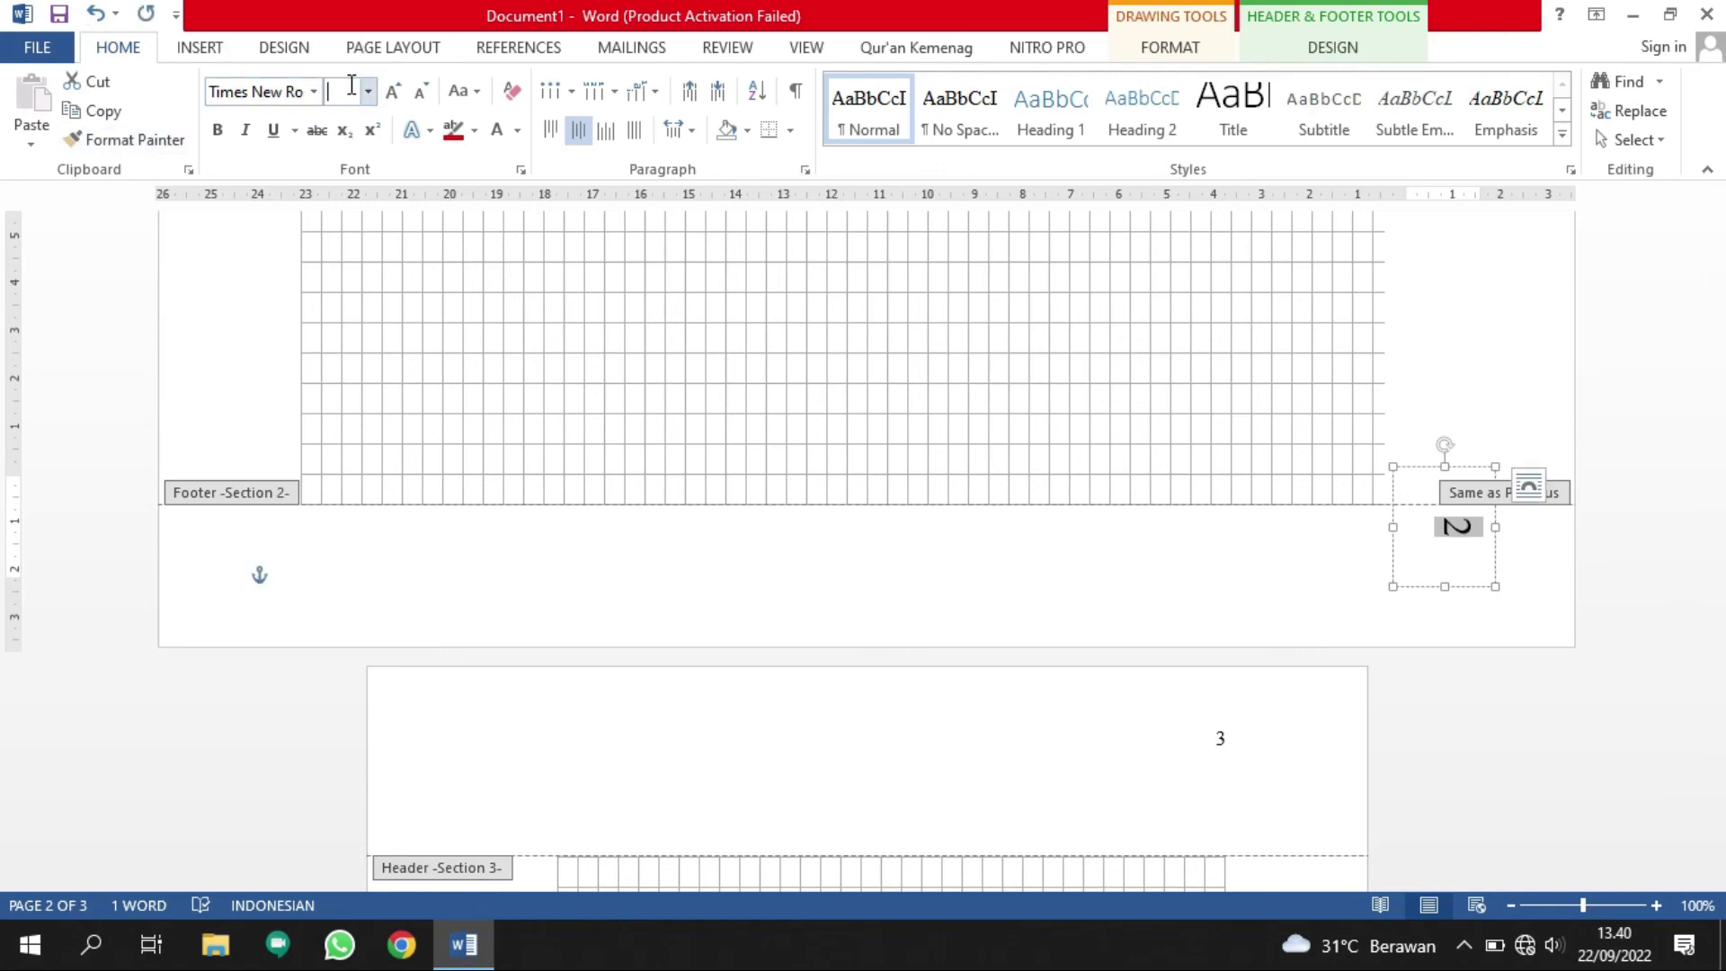
{"action": "type", "text": "12"}
{"action": "key", "text": "Return"}
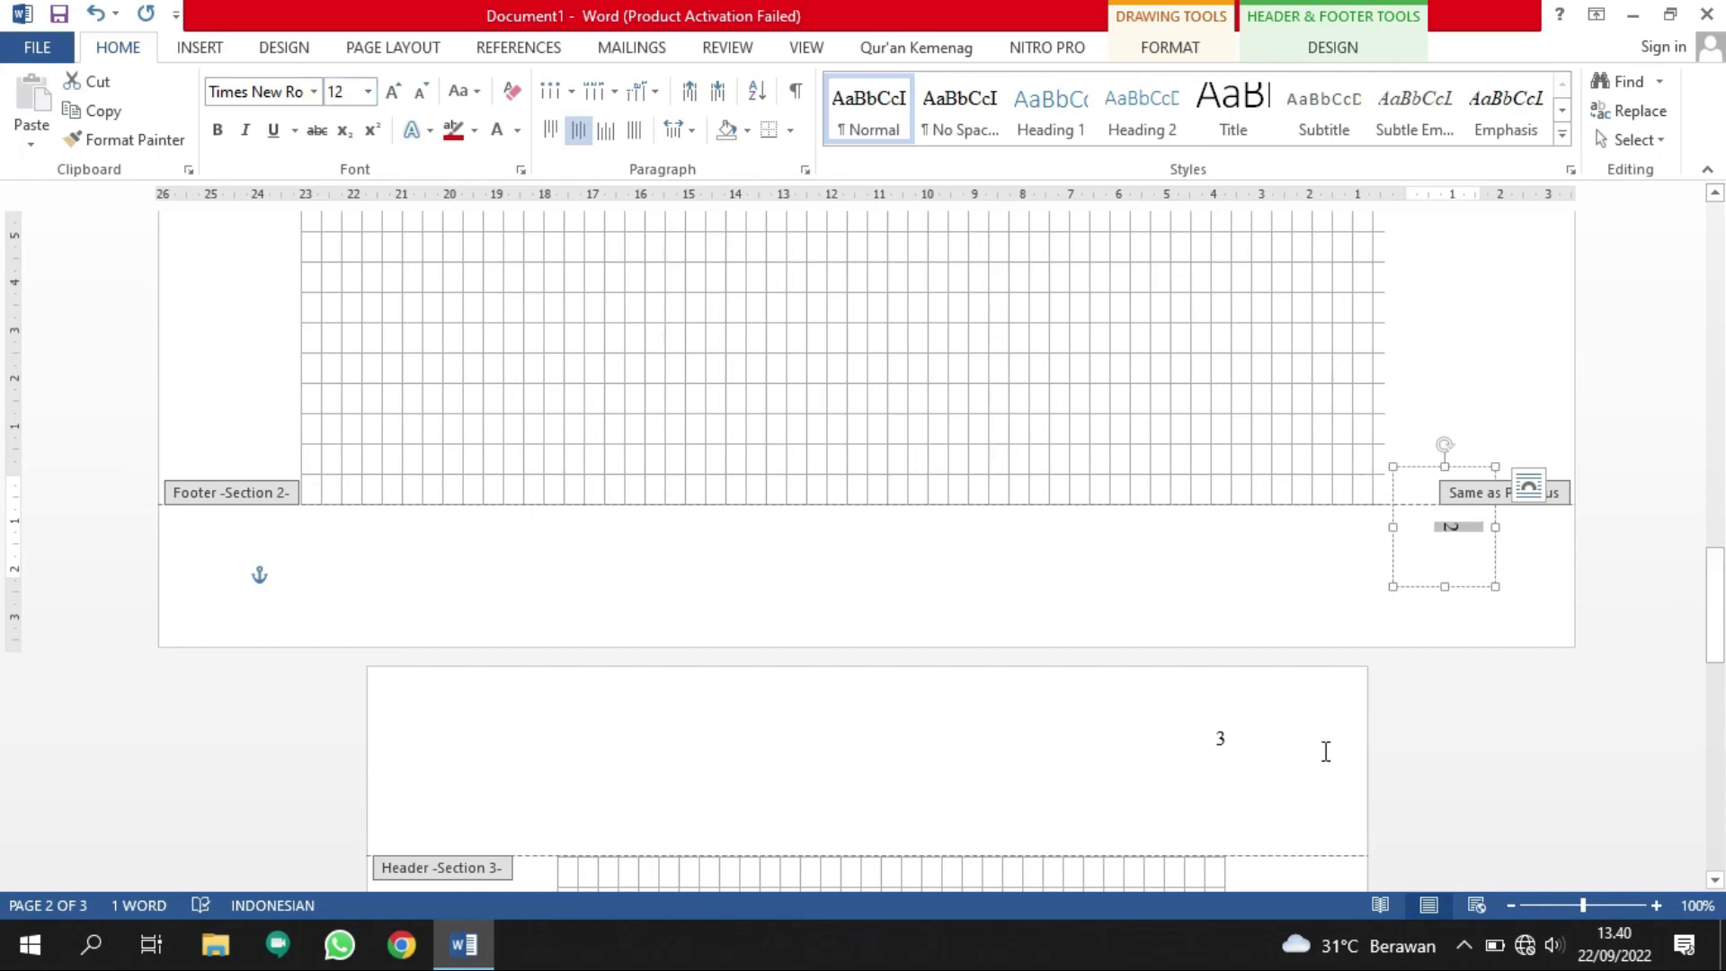
{"action": "left_click", "coordinate": [1363, 543]}
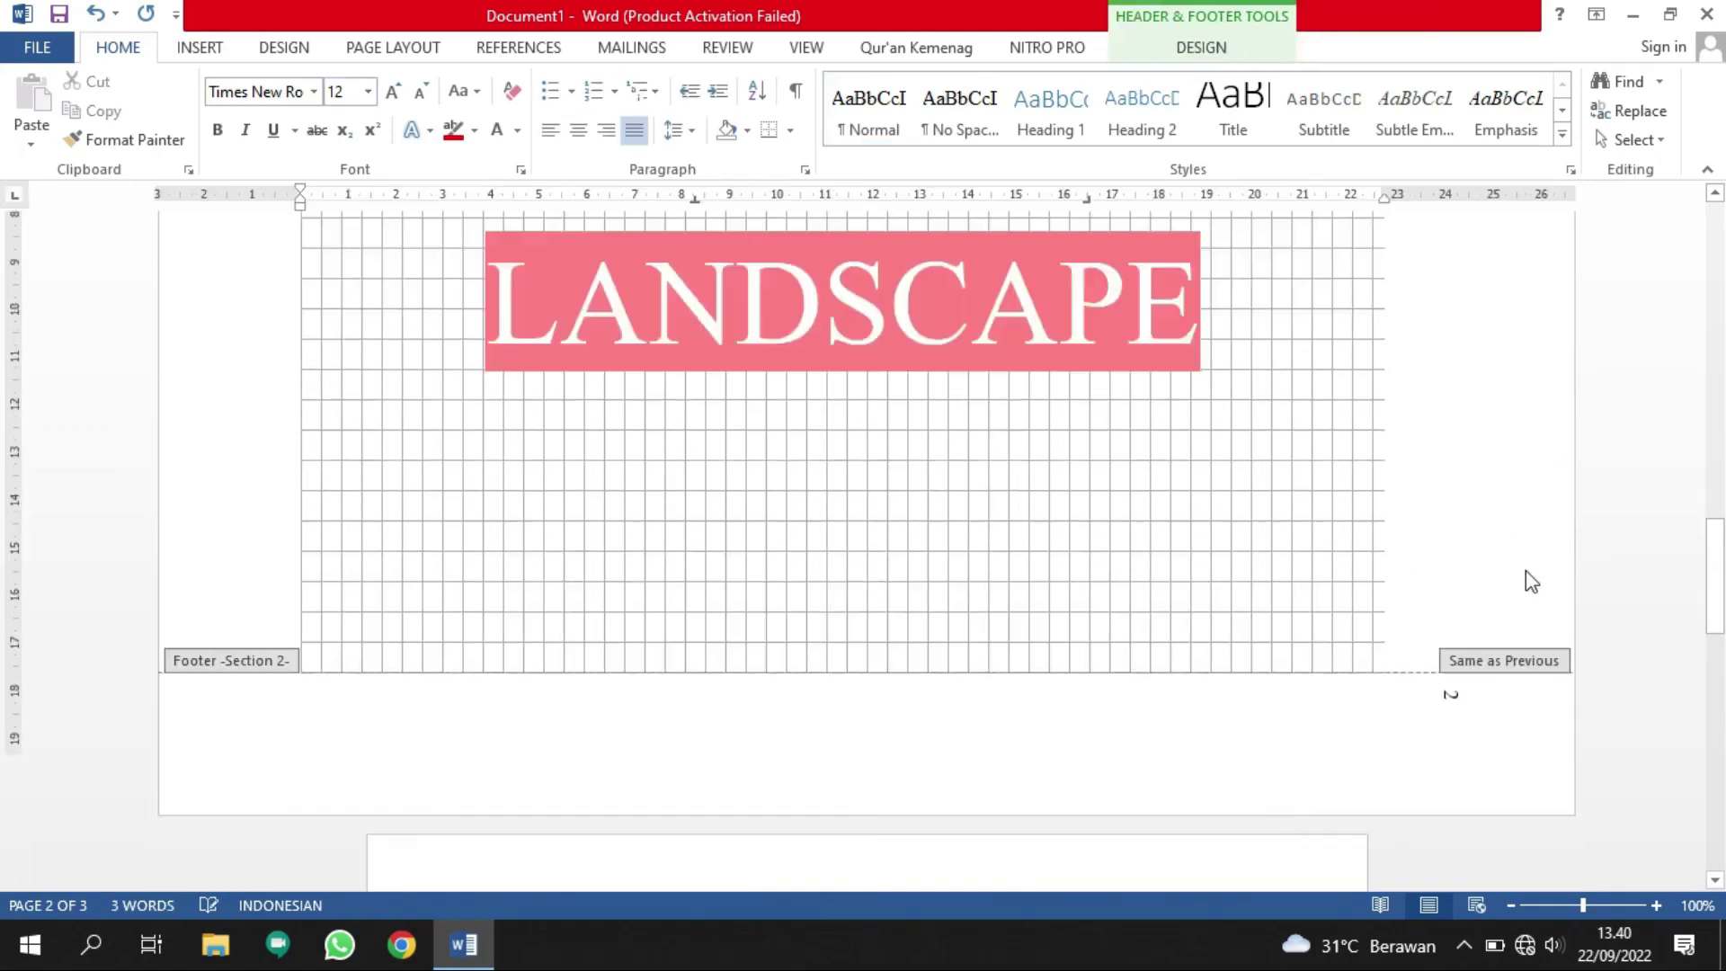
Drag the rotated 2 text box slightly right at the landscape page's edge.
{"action": "scroll", "coordinate": [1525, 570], "scroll_direction": "down", "scroll_amount": 5}
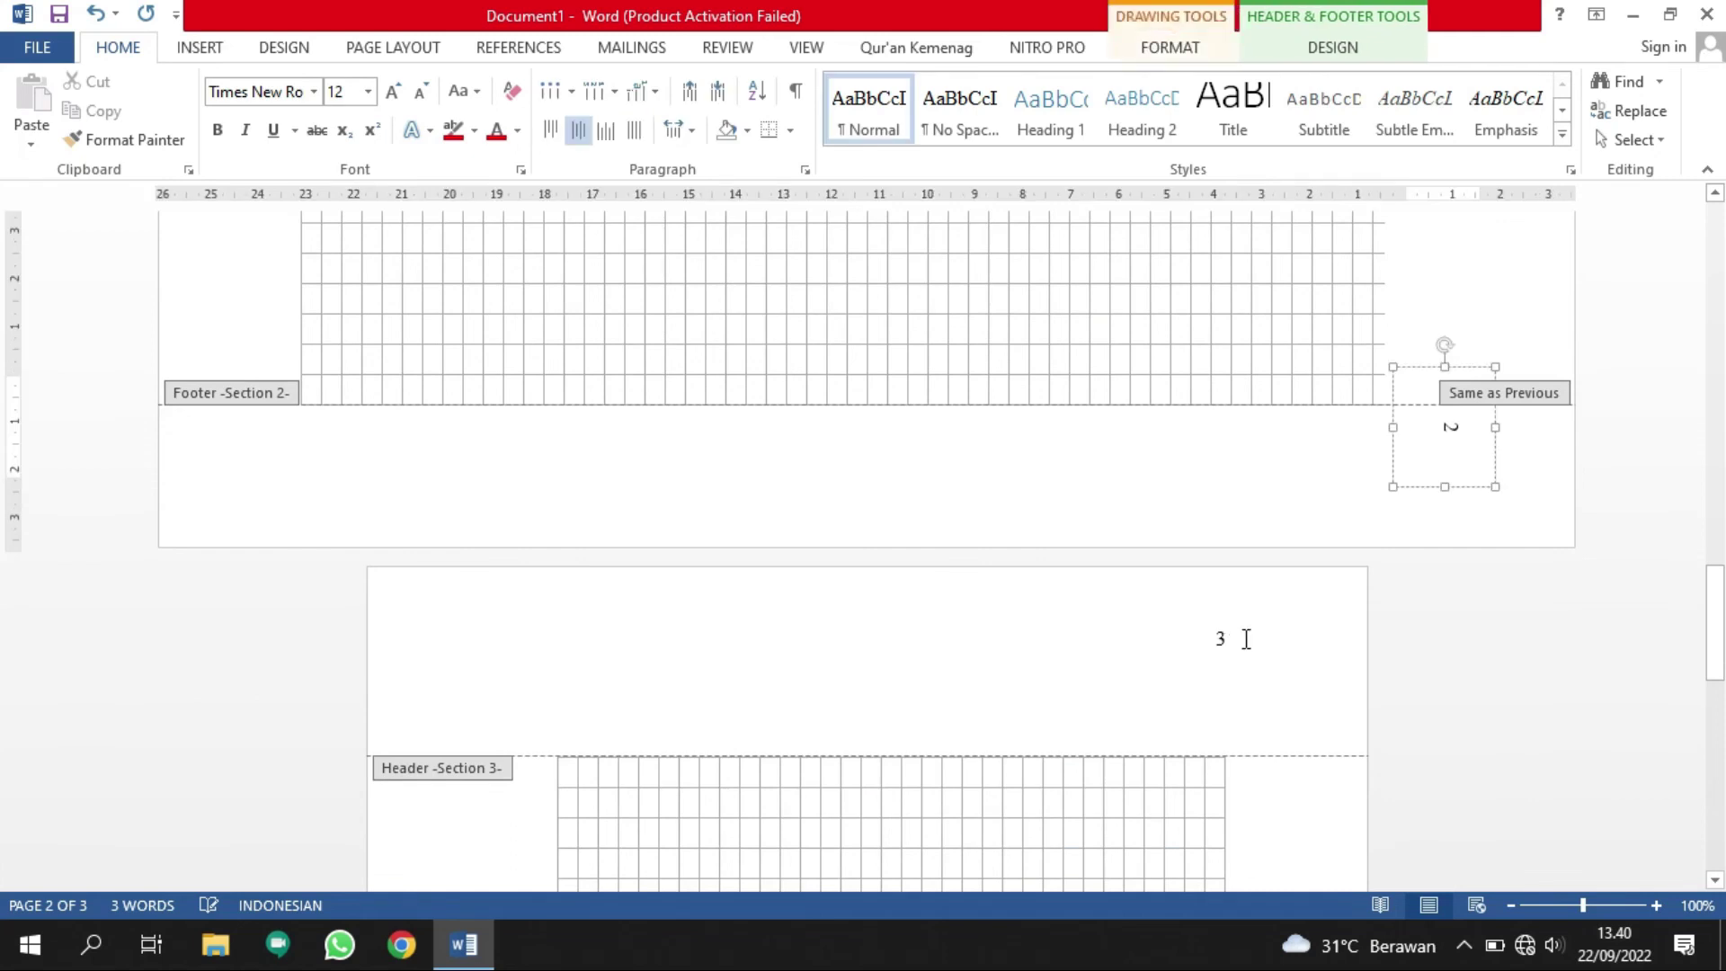
{"action": "left_click", "coordinate": [1246, 638]}
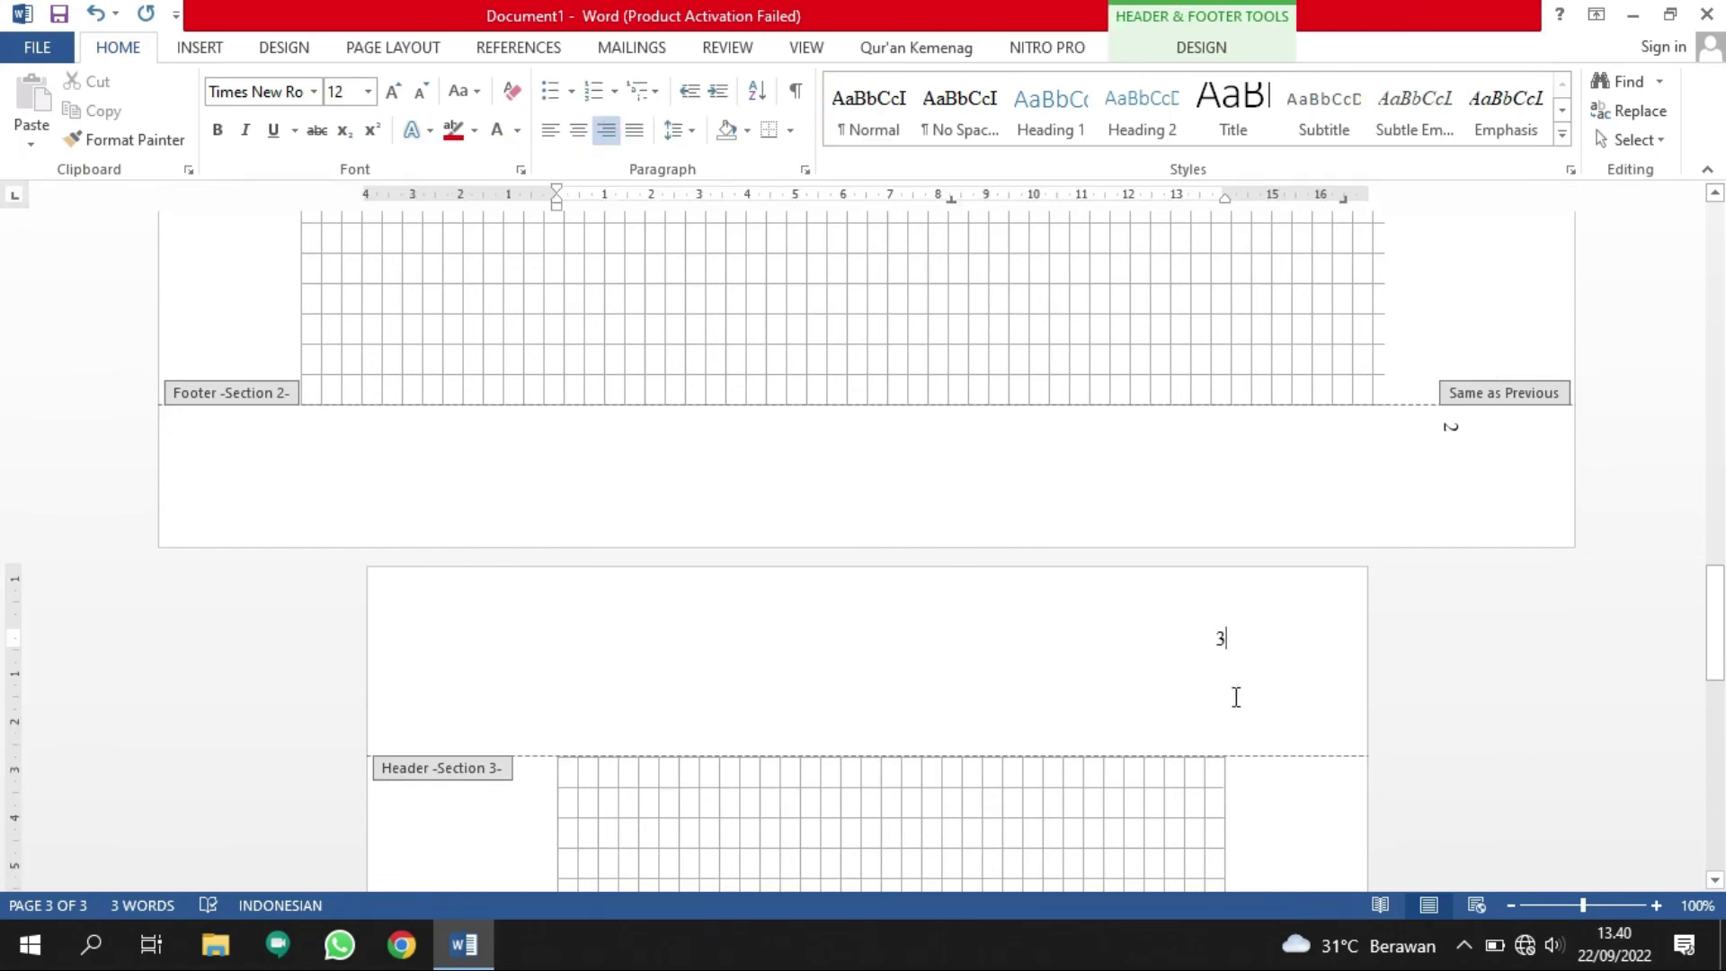
{"action": "left_click", "coordinate": [1444, 438]}
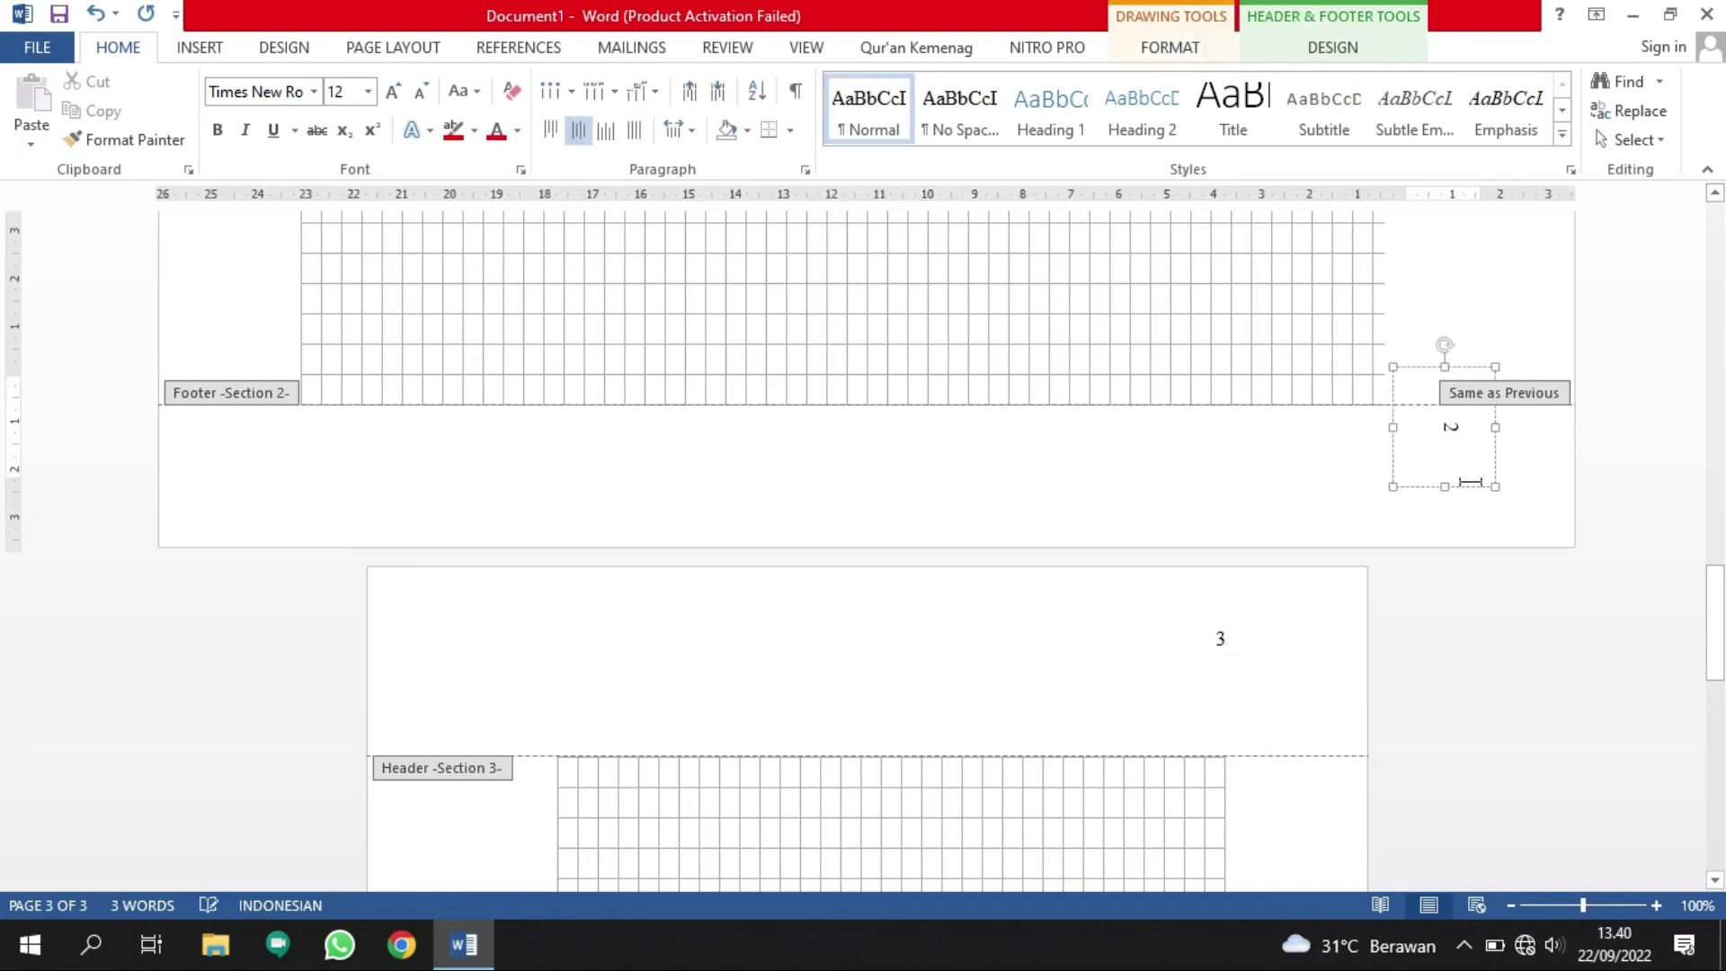
{"action": "mouse_move", "coordinate": [1470, 482]}
{"action": "left_mouse_down"}
{"action": "mouse_move", "coordinate": [1448, 458]}
{"action": "mouse_move", "coordinate": [1490, 455]}
{"action": "left_mouse_up"}
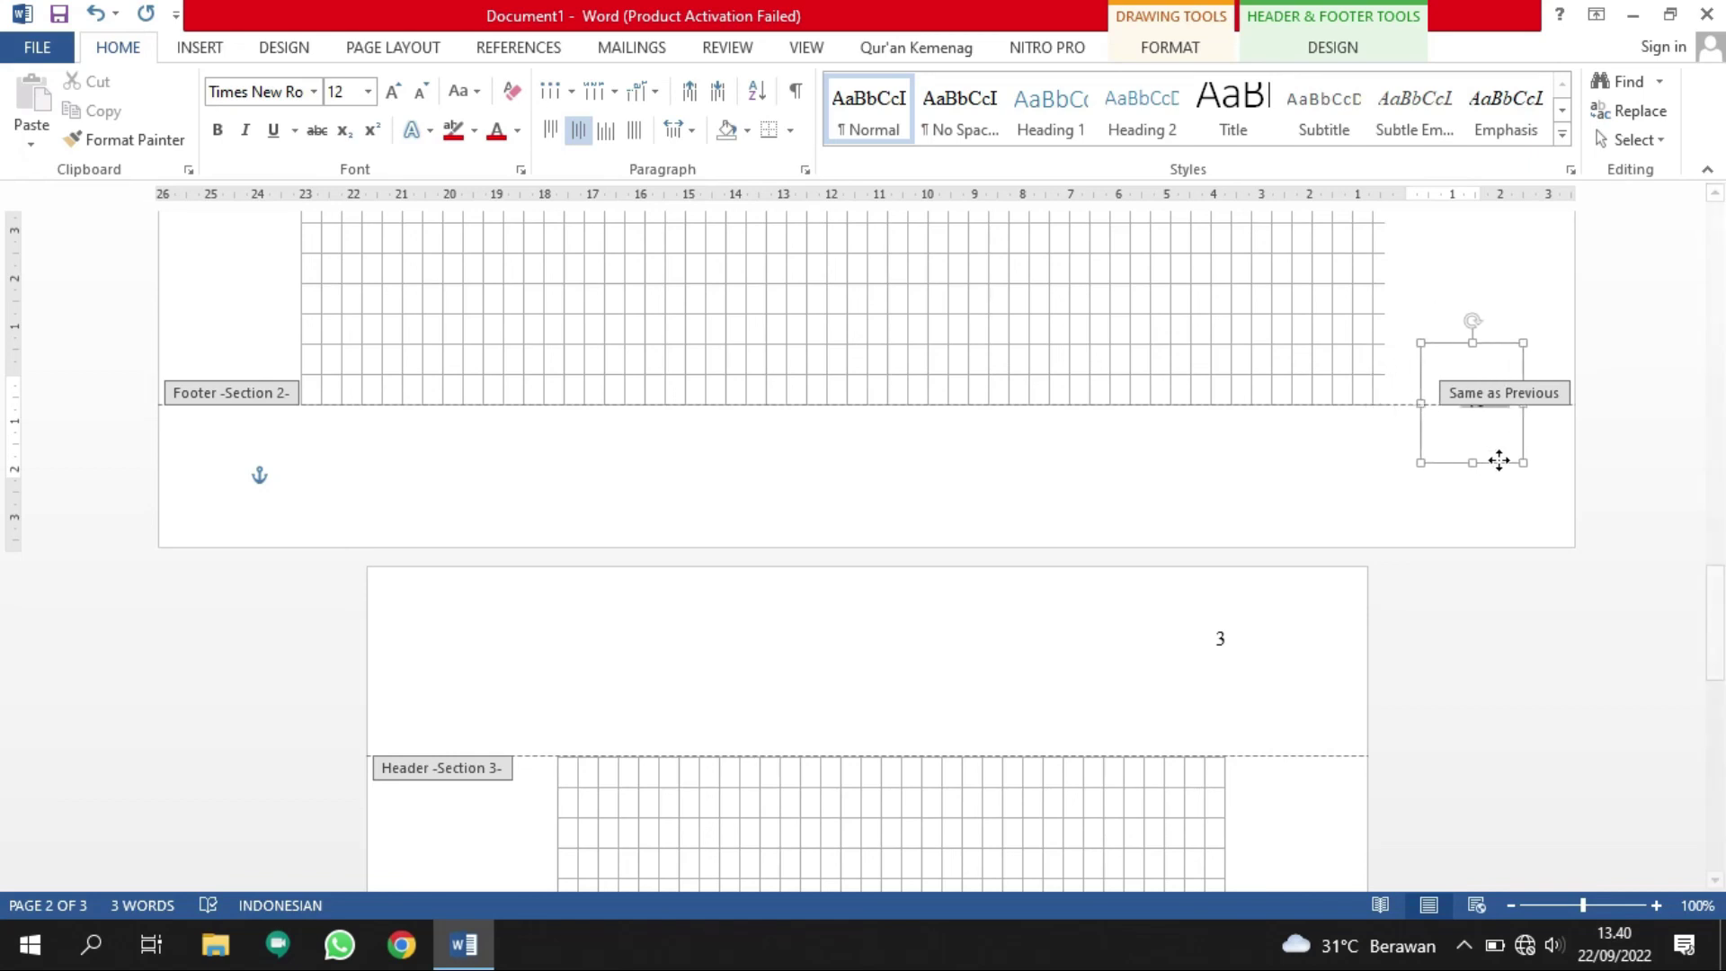
{"action": "mouse_move", "coordinate": [1490, 456]}
{"action": "left_mouse_down"}
{"action": "mouse_move", "coordinate": [1528, 453]}
{"action": "mouse_move", "coordinate": [1485, 459]}
{"action": "mouse_move", "coordinate": [1484, 443]}
{"action": "mouse_move", "coordinate": [1516, 445]}
{"action": "left_mouse_up"}
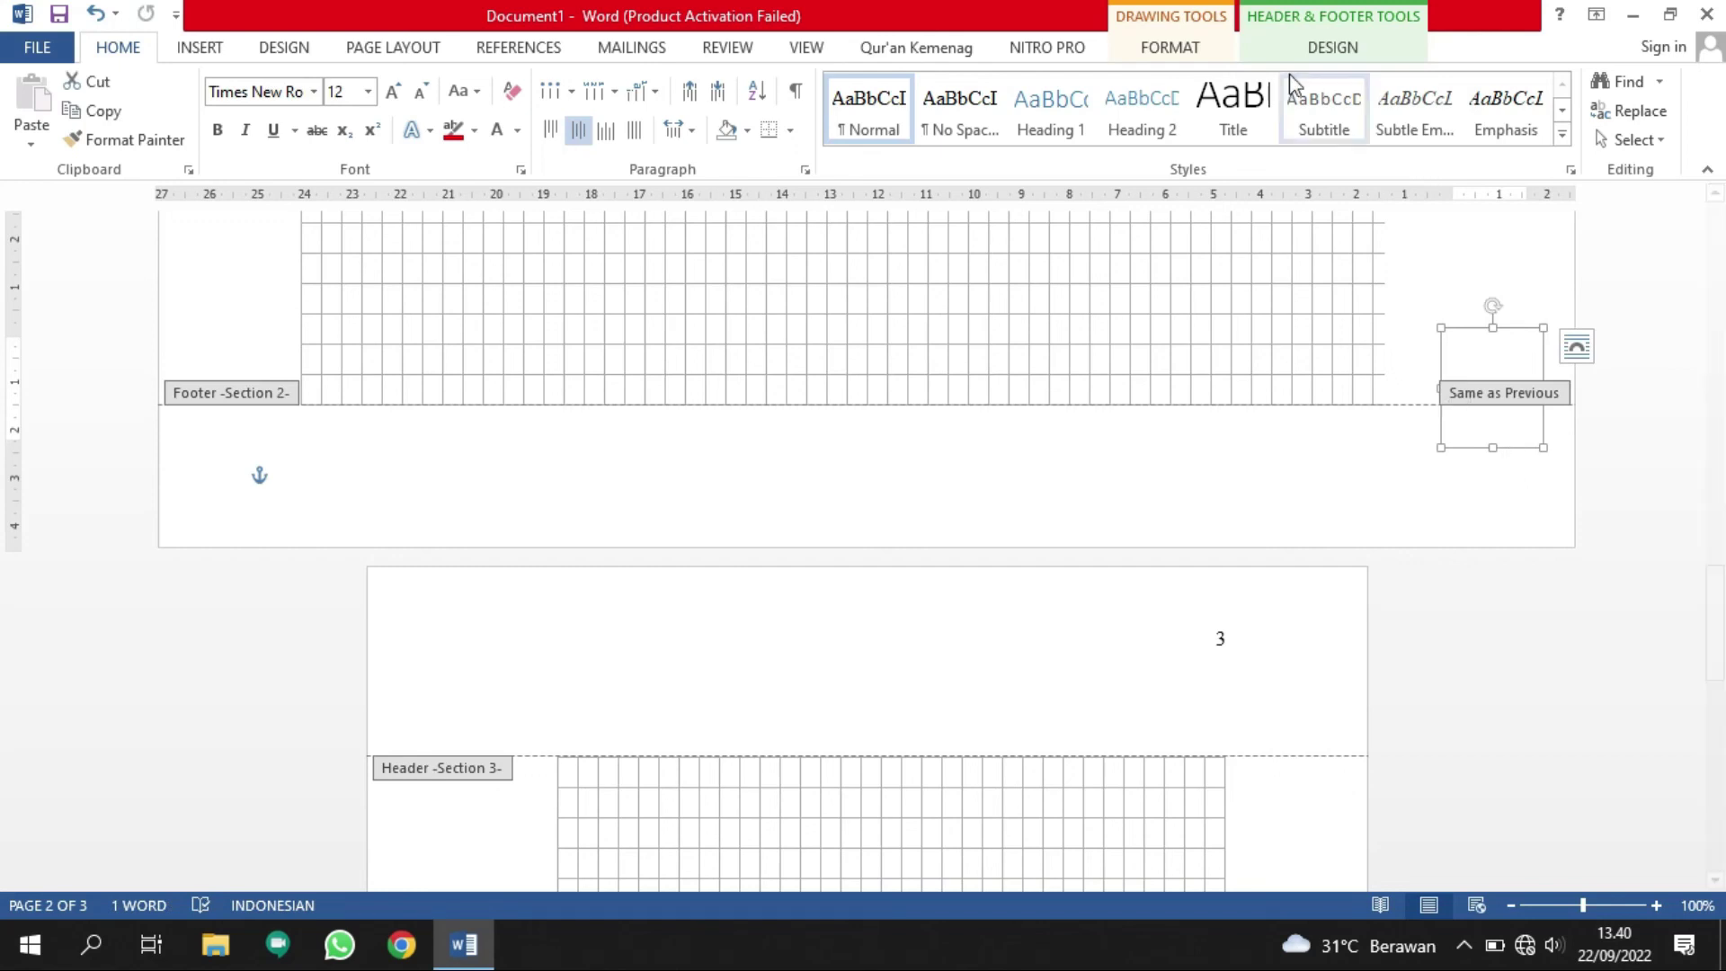
Close Header and Footer from the Header & Footer Tools Design tab.
{"action": "left_click", "coordinate": [1184, 46]}
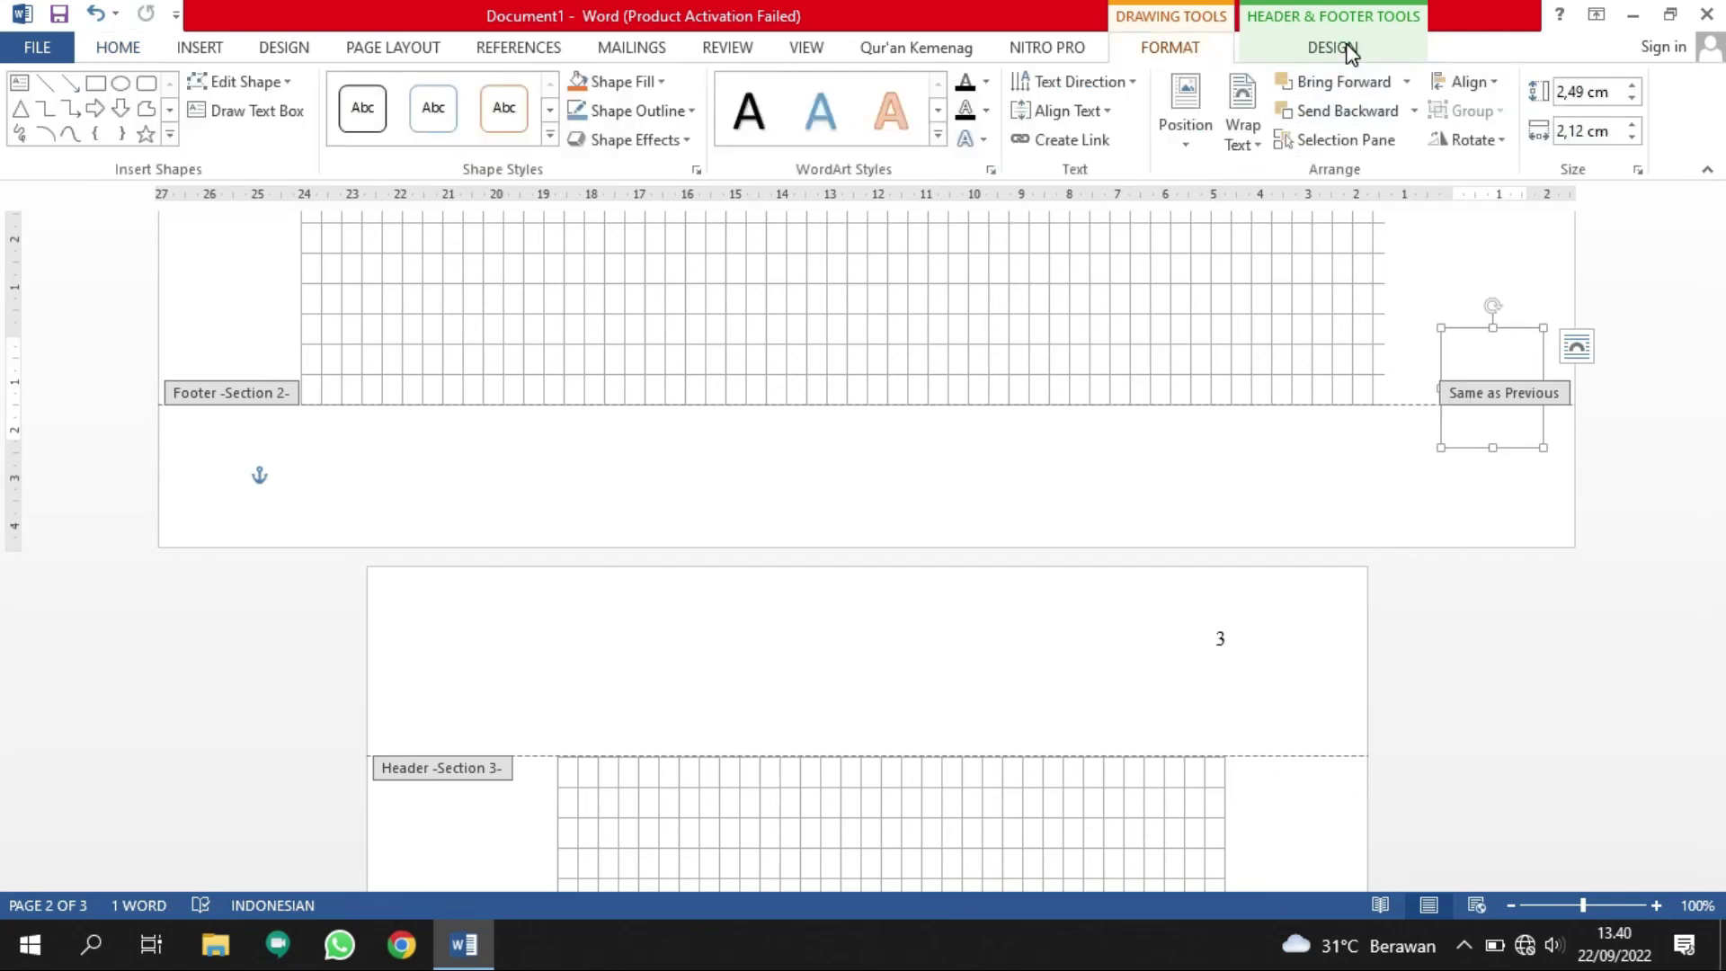
{"action": "left_click", "coordinate": [1332, 47]}
{"action": "left_click", "coordinate": [1322, 117]}
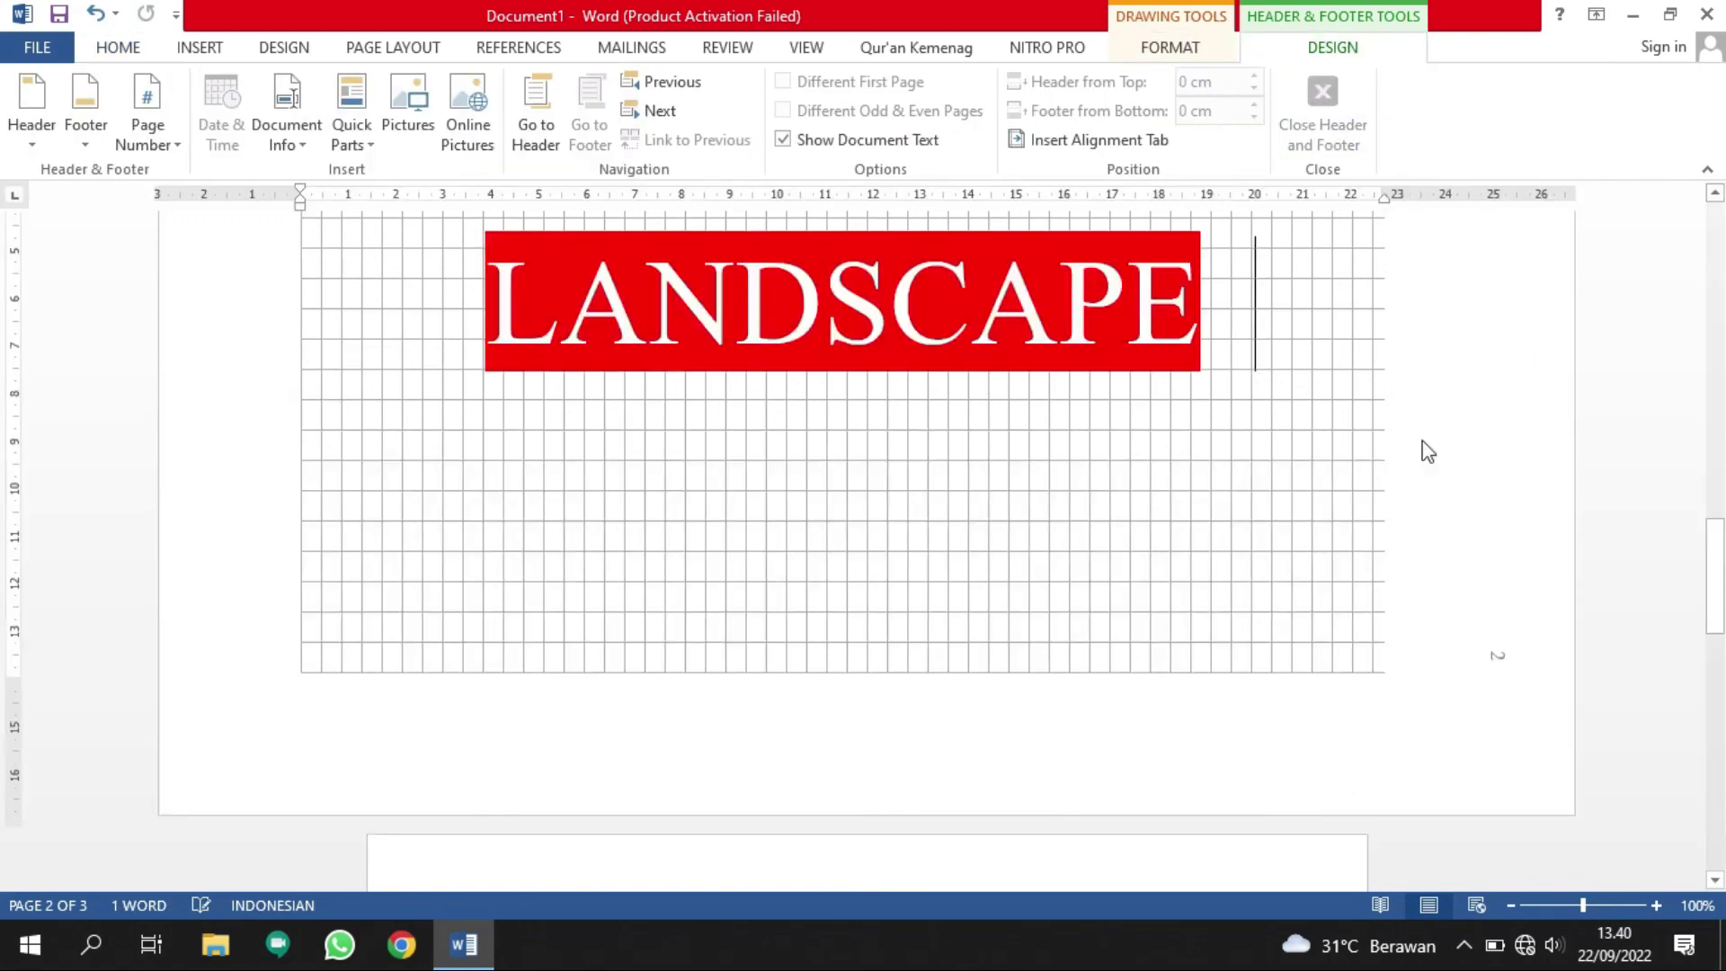
{"action": "scroll", "coordinate": [1430, 503], "scroll_direction": "down", "scroll_amount": 4}
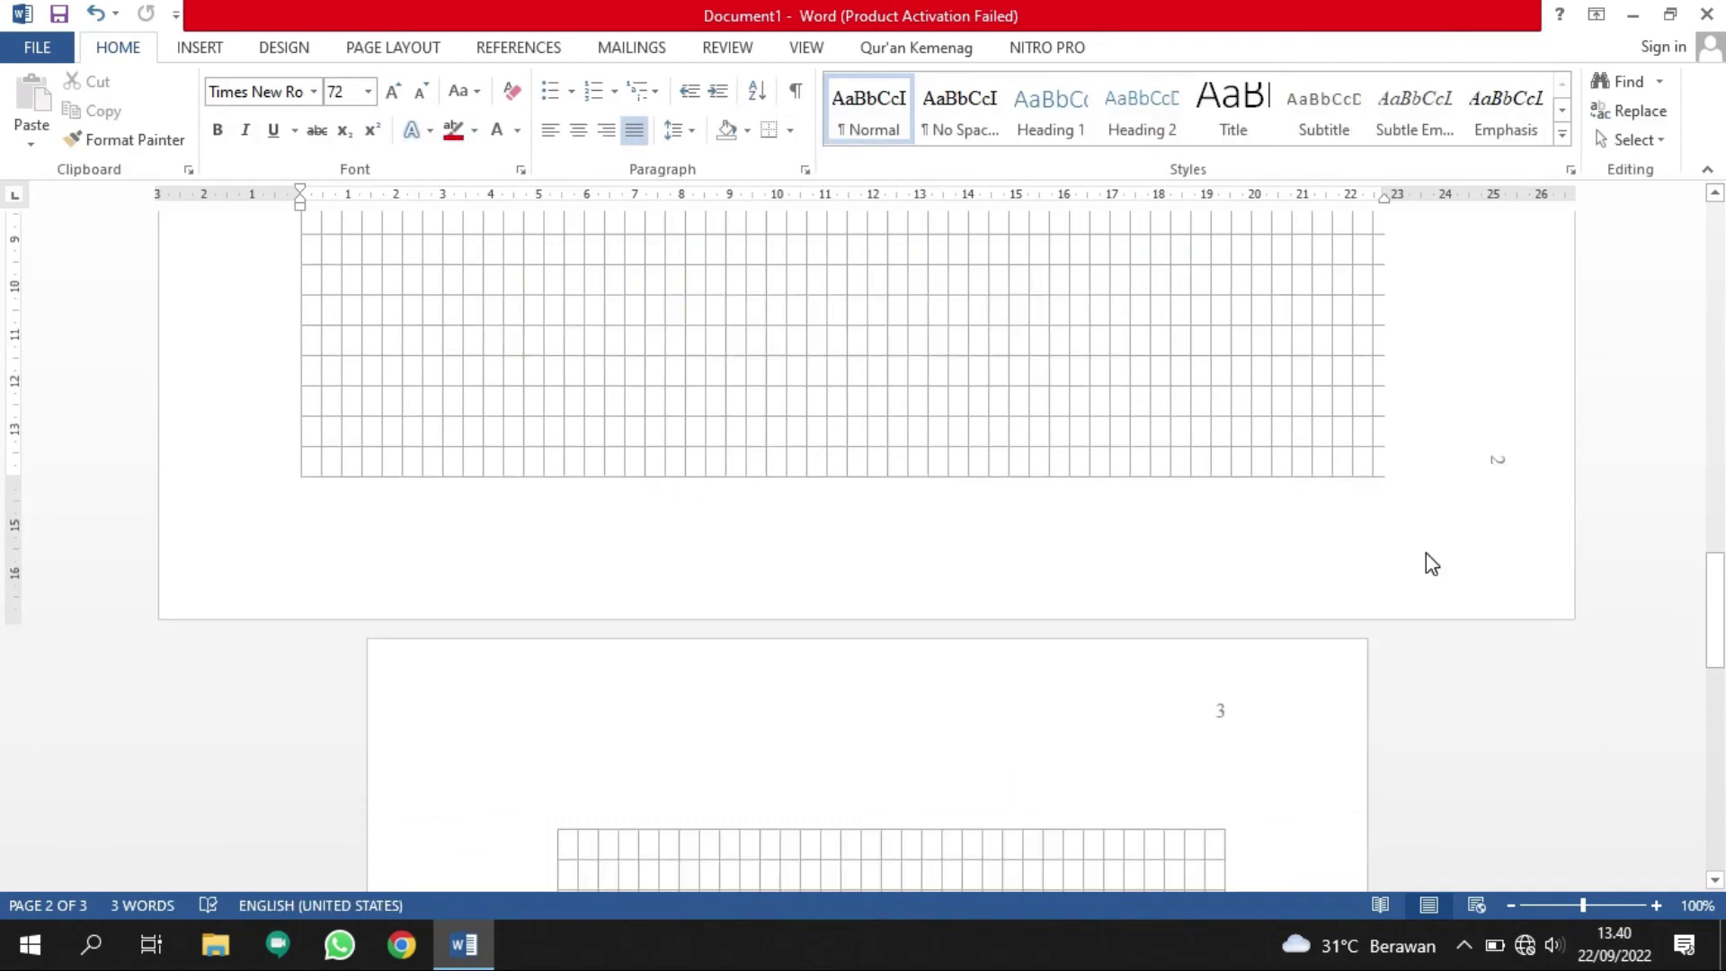
Minimize the Word window to show the desktop.
{"action": "left_click", "coordinate": [1632, 20]}
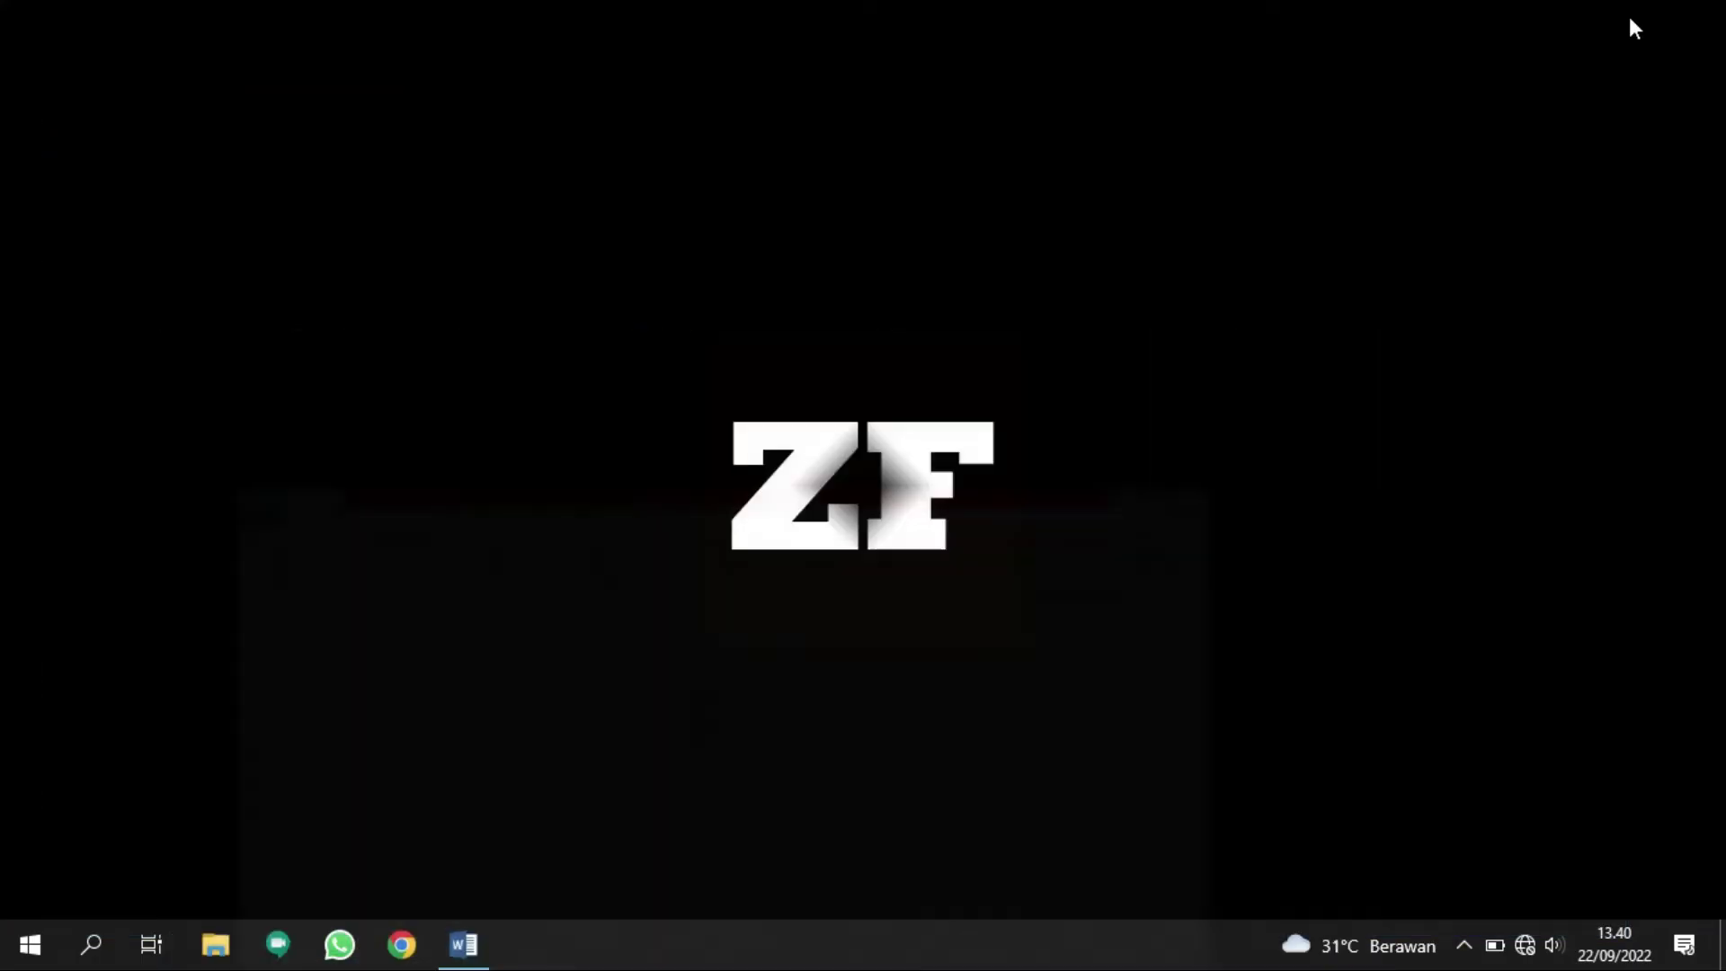